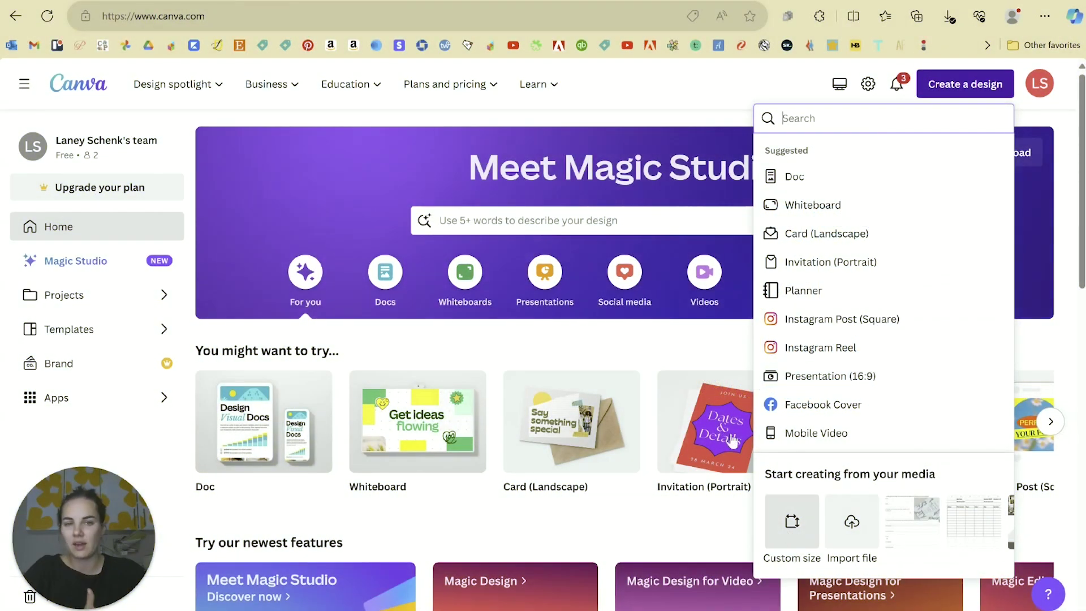
# Search Canva templates for 'wedding invitation'.
pyautogui.click(542, 221)
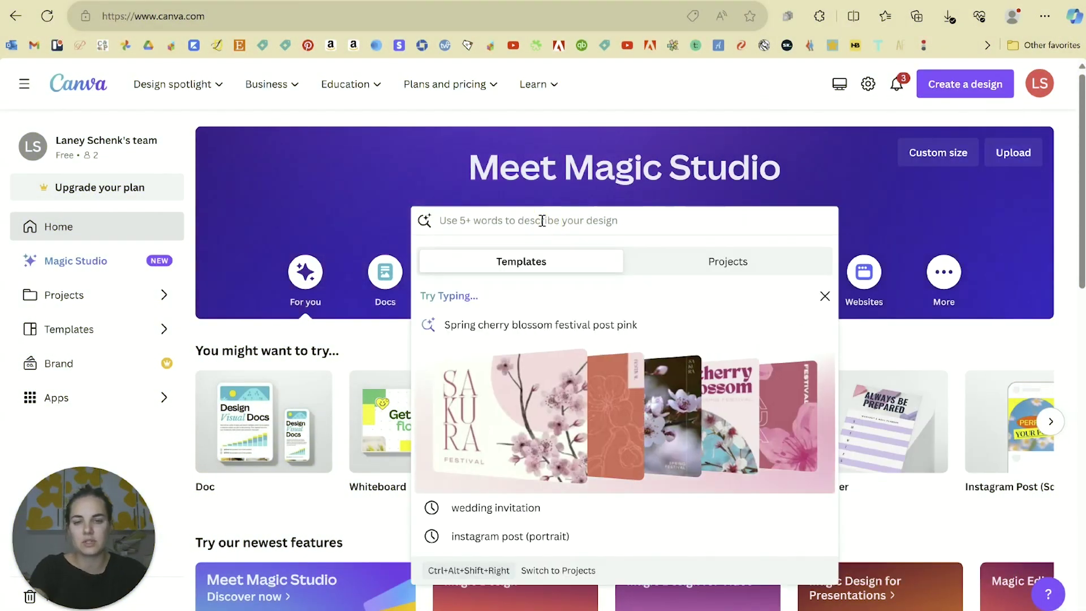
pyautogui.write('invitation')
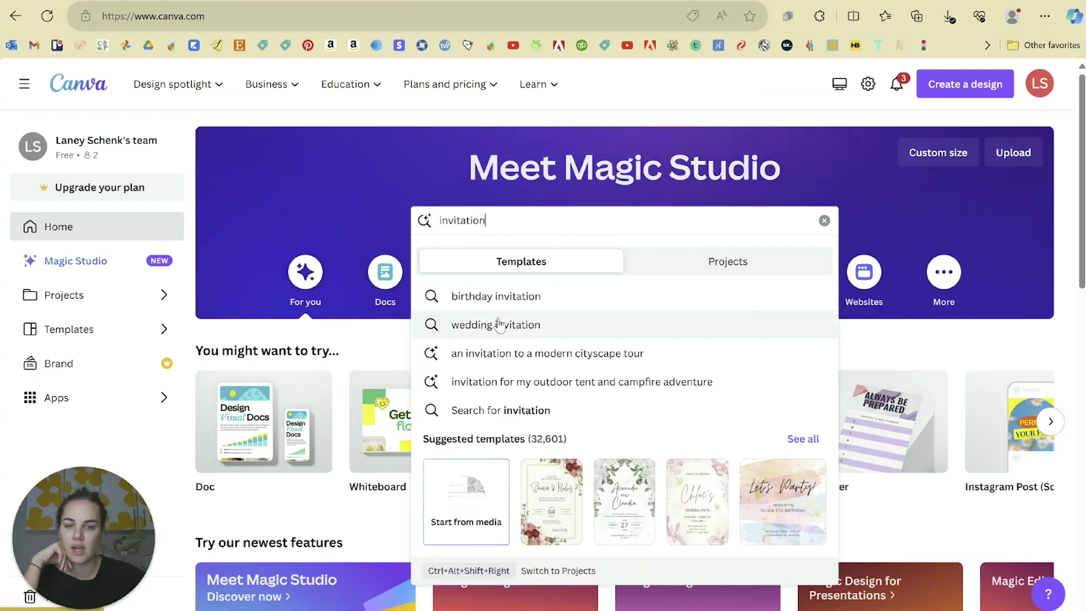
pyautogui.click(498, 325)
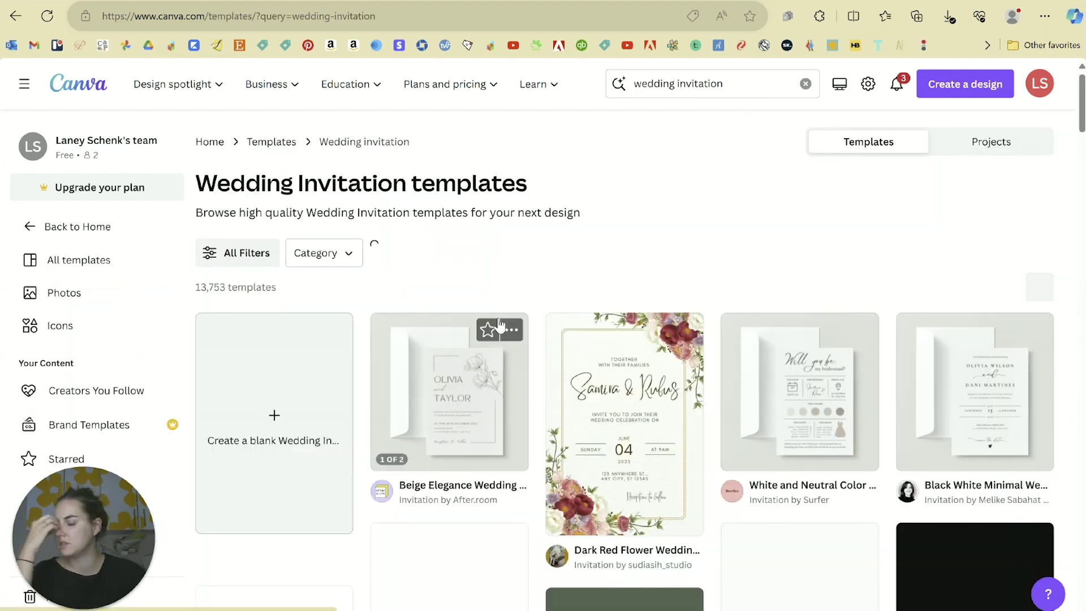
# Browse the wedding invitation templates and open the Beige Brown Elegant Minimalist Save the Date card.
pyautogui.scroll(-4, 735, 362)
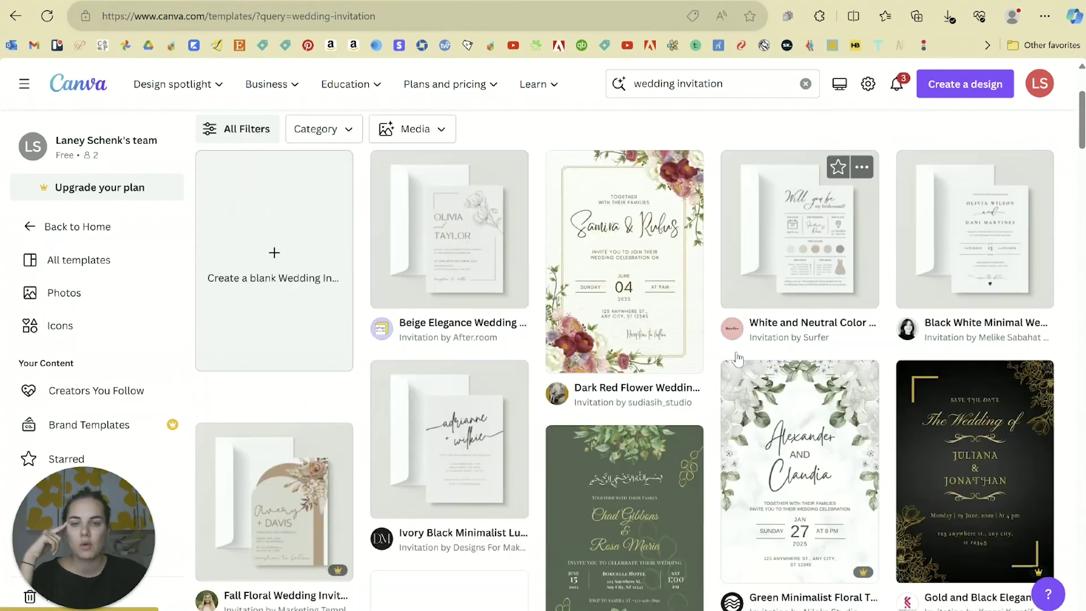
pyautogui.scroll(-12, 771, 355)
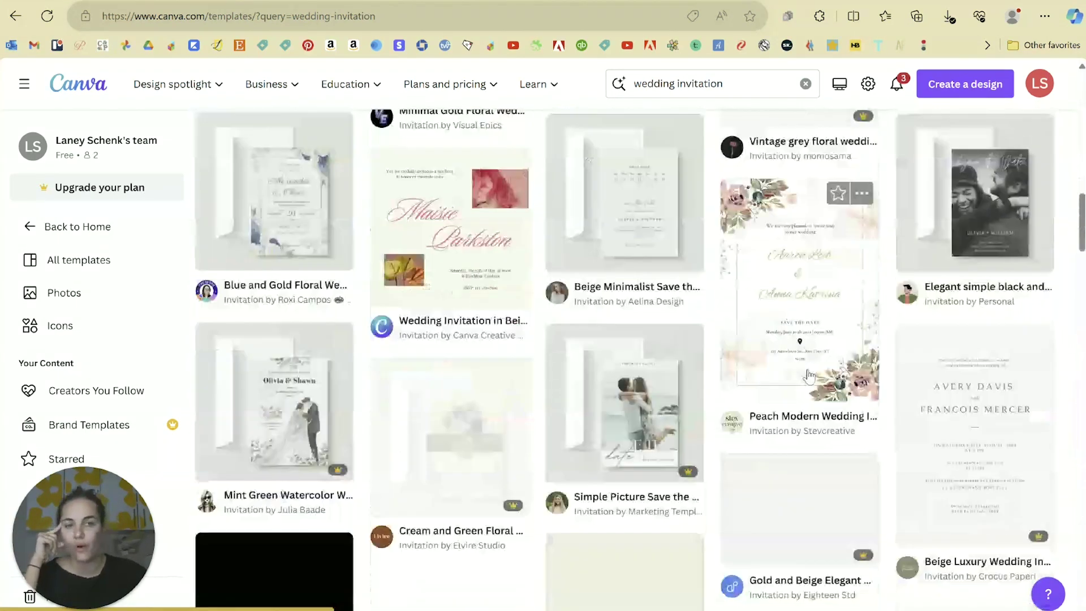
pyautogui.scroll(-5, 809, 374)
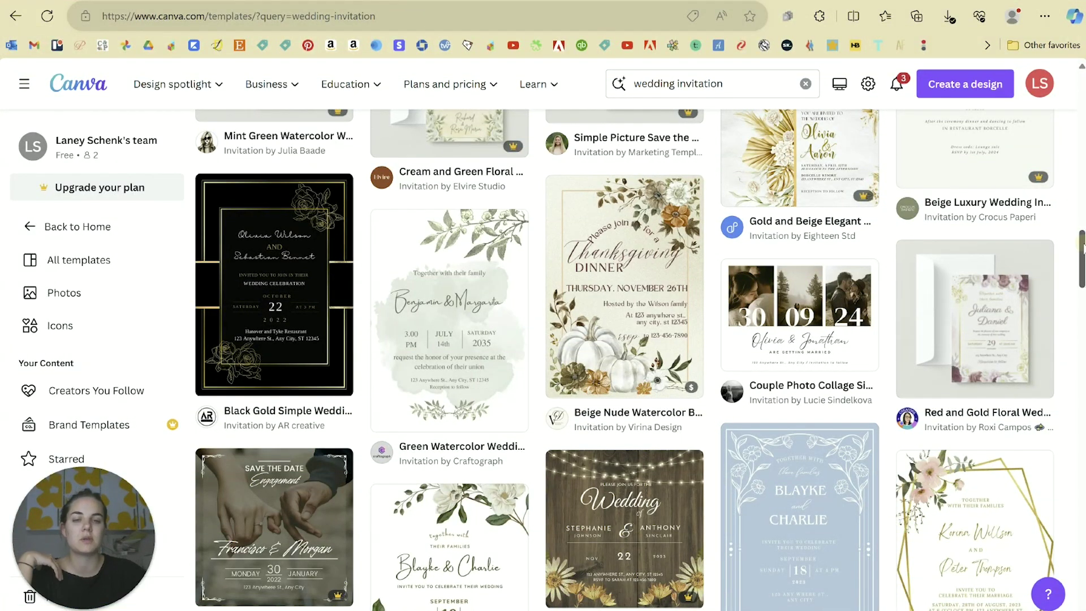
pyautogui.moveTo(1082, 249); pyautogui.dragTo(1083, 293)
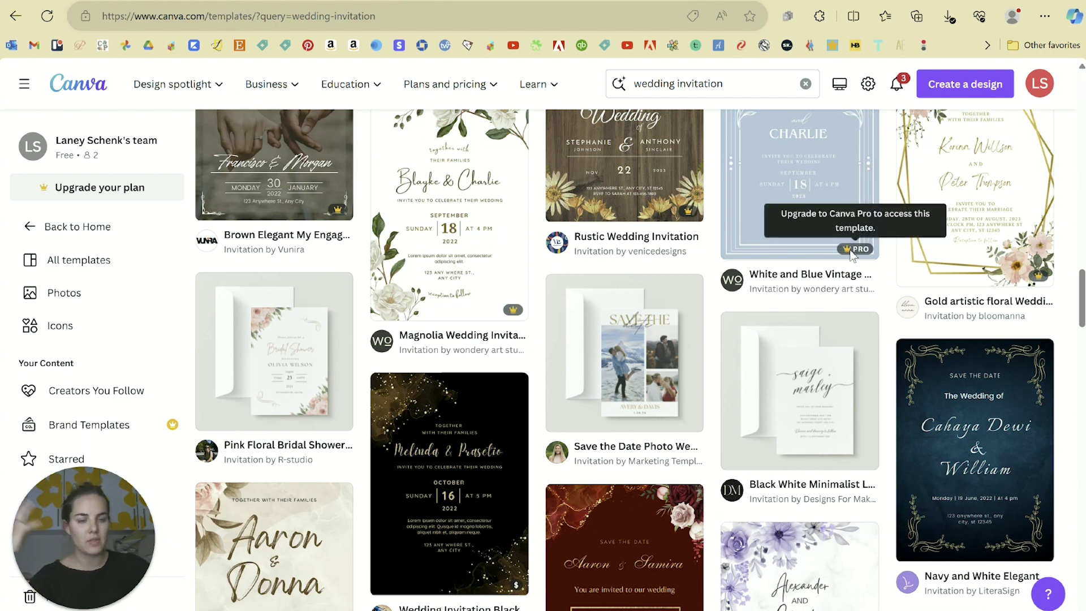
pyautogui.scroll(2, 853, 253)
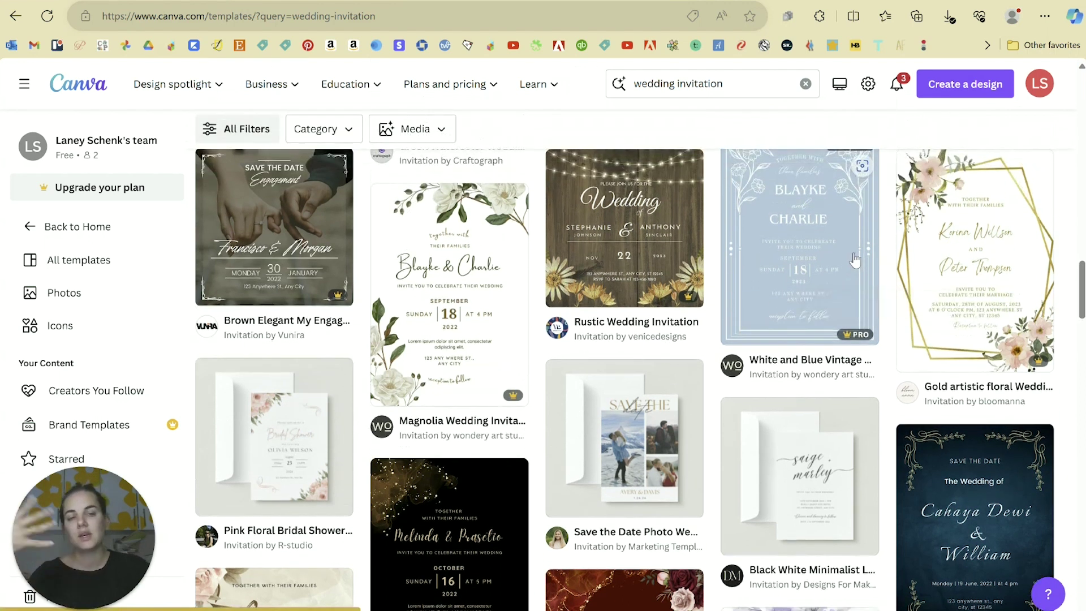
pyautogui.scroll(2, 854, 259)
pyautogui.scroll(-4, 1042, 283)
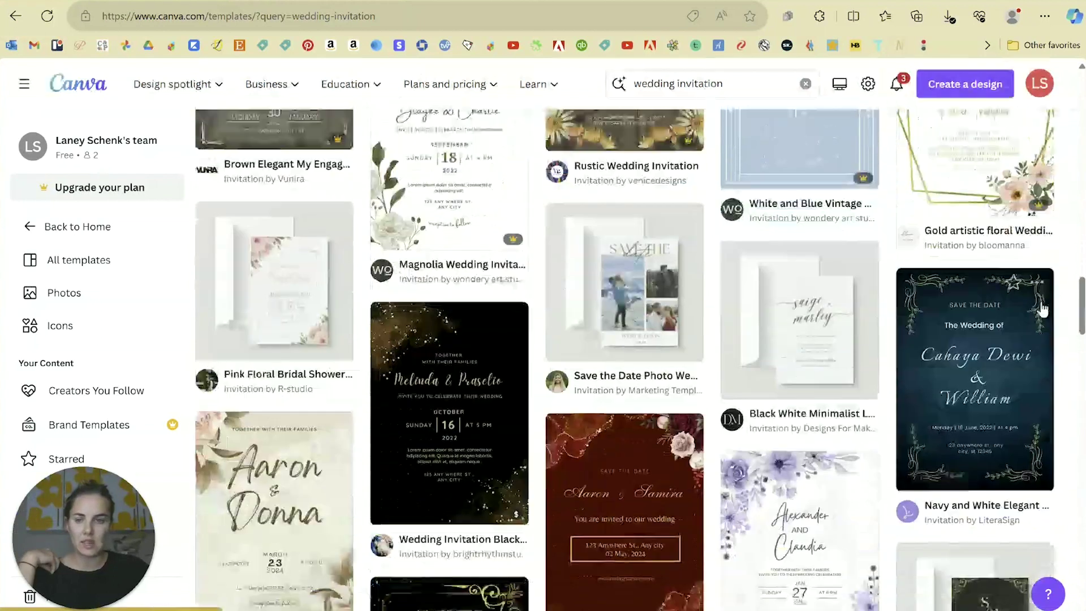
pyautogui.scroll(-3, 1042, 310)
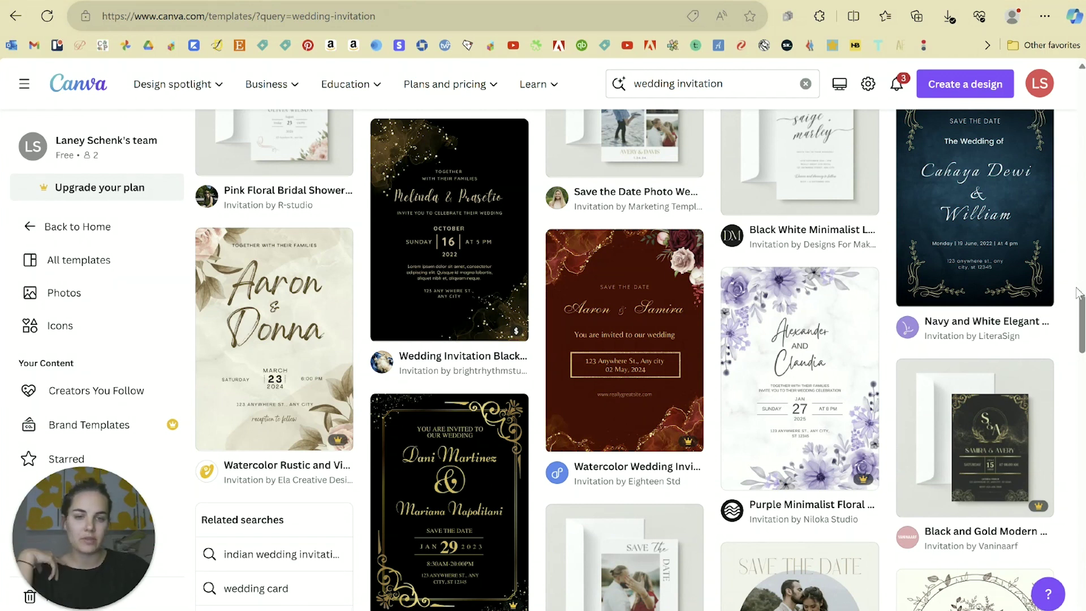
pyautogui.moveTo(1080, 325); pyautogui.dragTo(1081, 369)
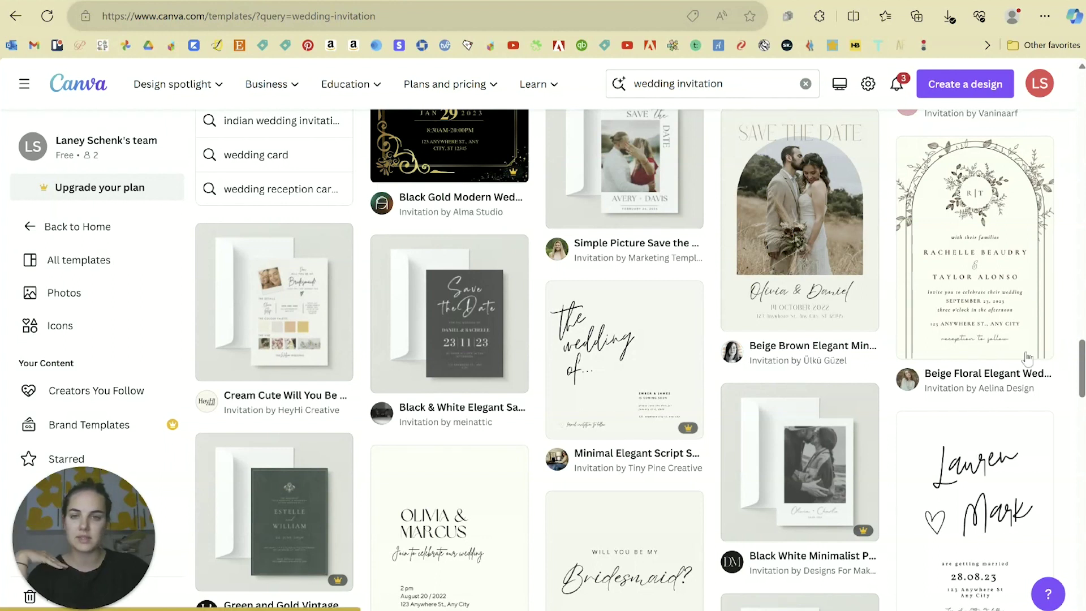
pyautogui.scroll(2, 982, 356)
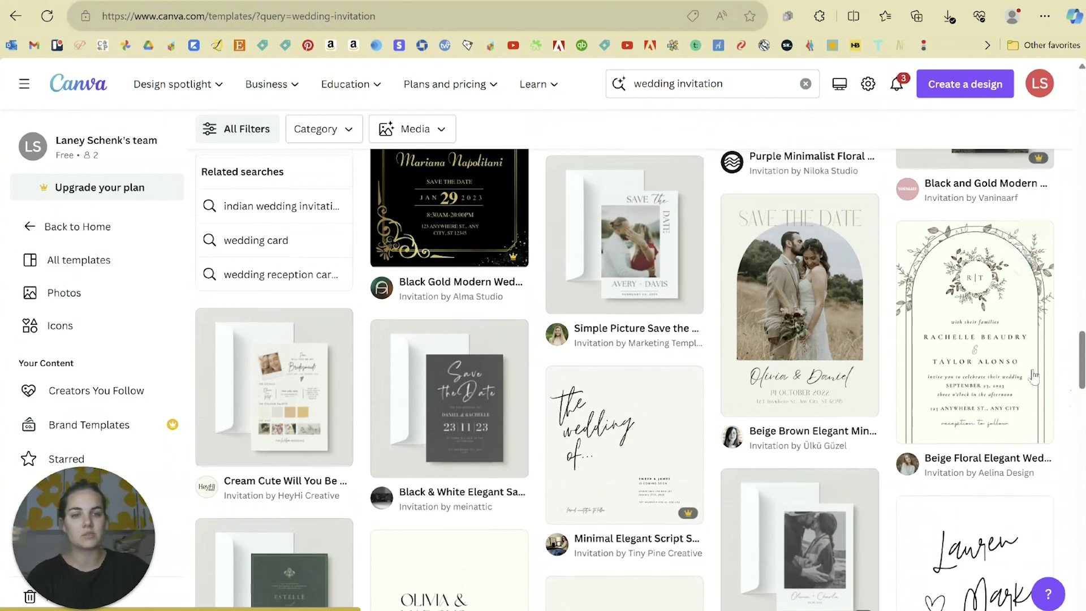
pyautogui.click(793, 310)
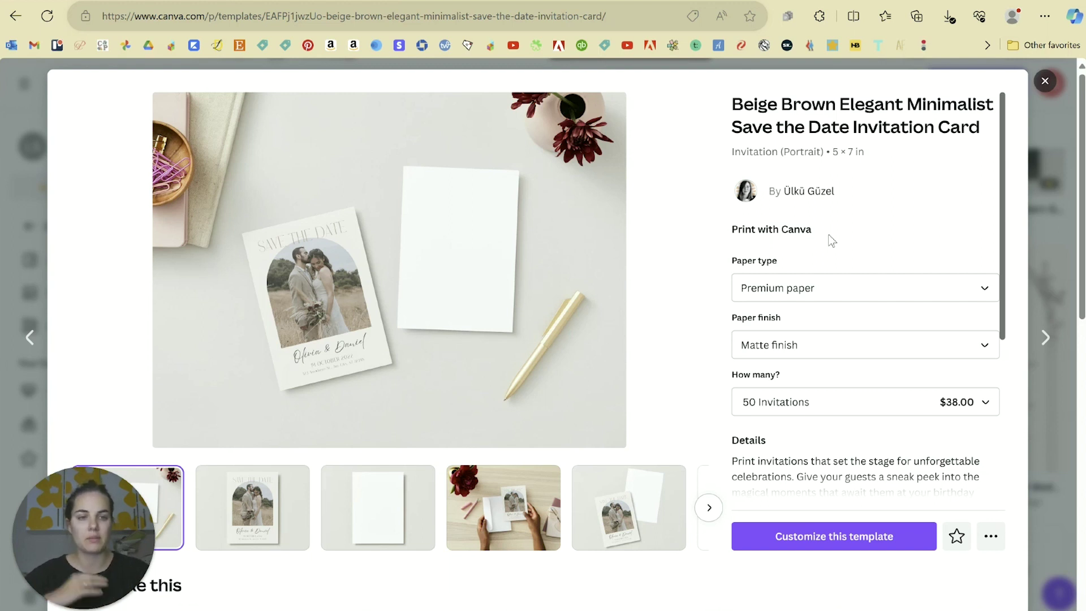
# Choose Deluxe paper and 100 invitations for the print options.
pyautogui.click(842, 303)
pyautogui.click(831, 369)
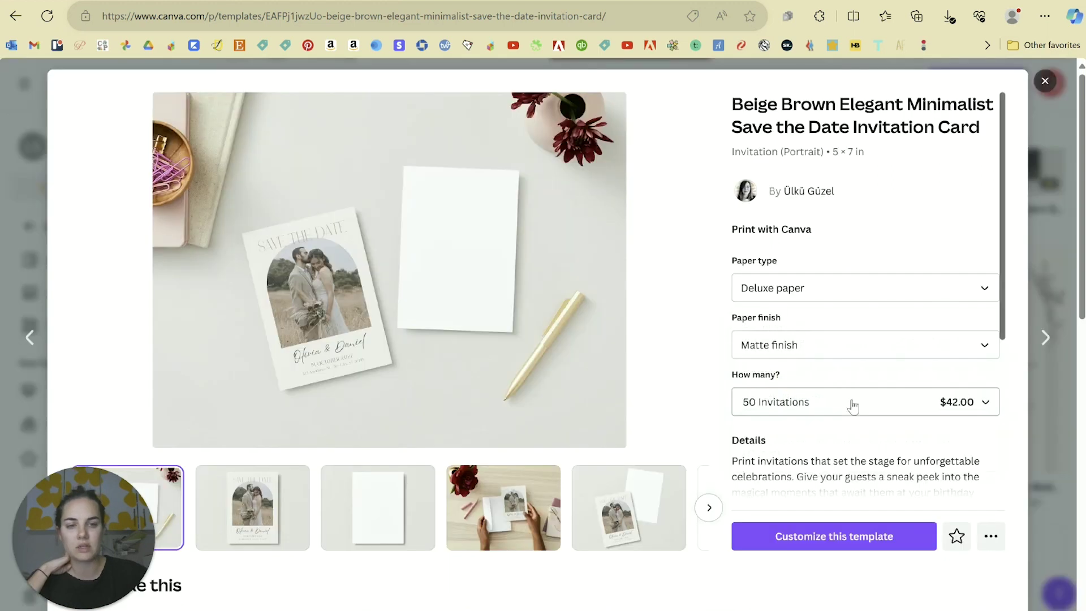
pyautogui.click(789, 401)
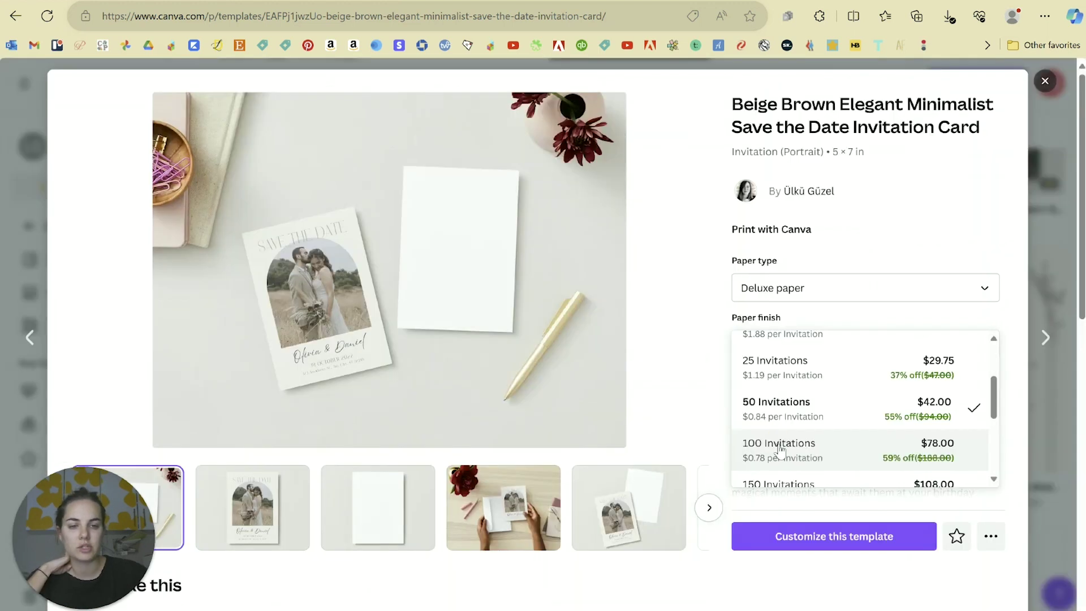
pyautogui.click(780, 447)
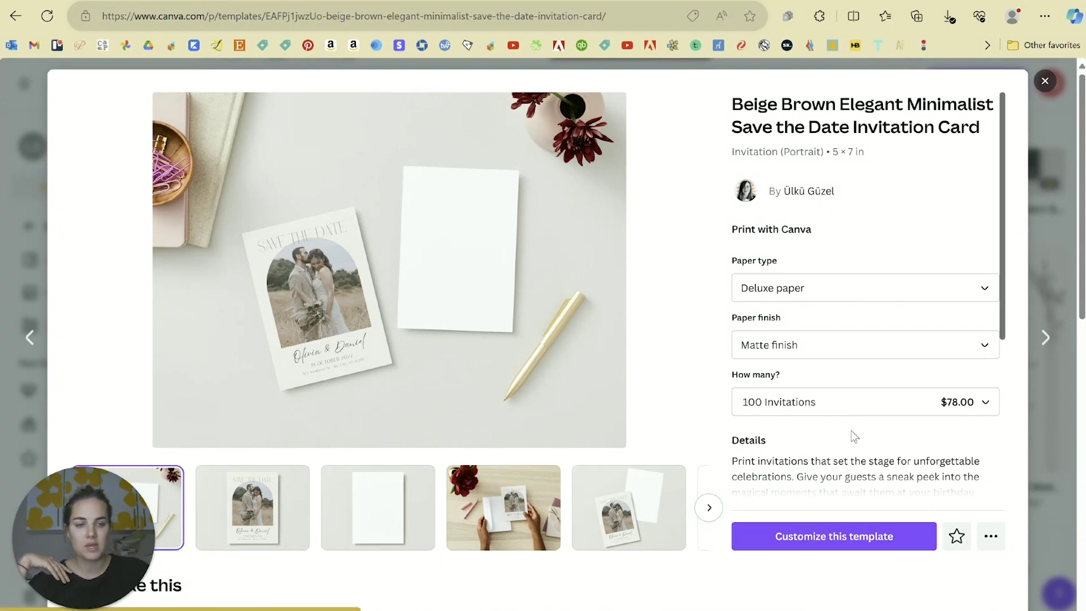
# Expand the full template description and start customizing the template as a design.
pyautogui.scroll(-2, 853, 436)
pyautogui.scroll(-3, 862, 371)
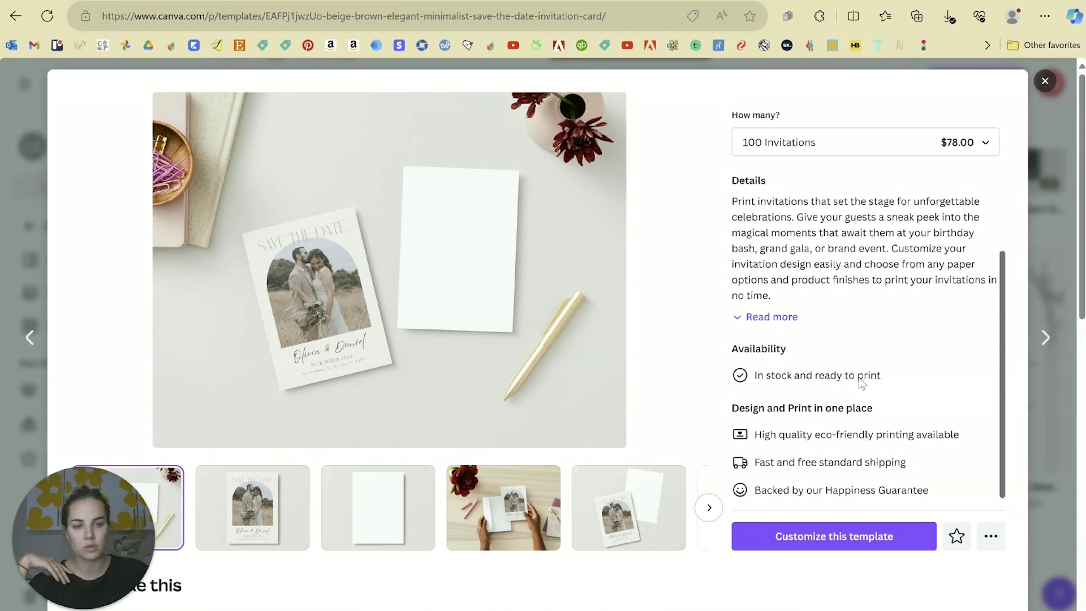
pyautogui.click(786, 317)
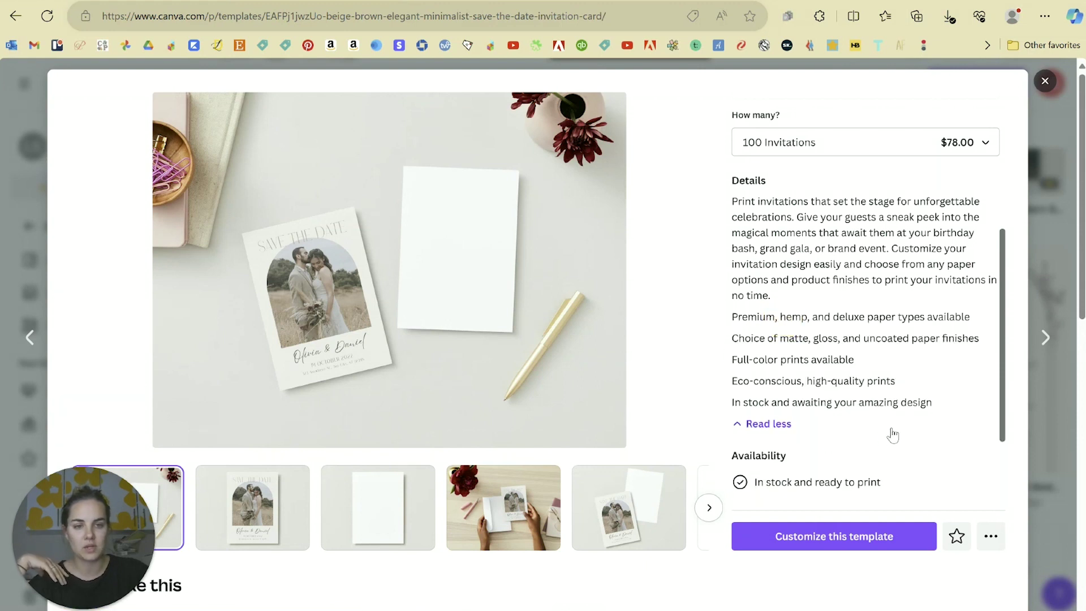
pyautogui.scroll(-2, 890, 432)
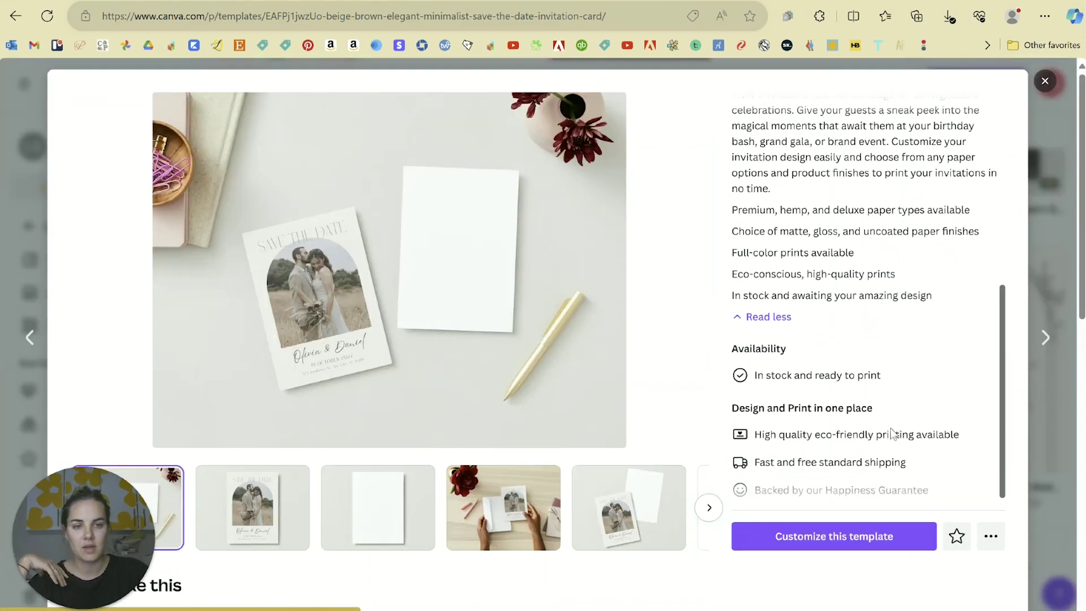
pyautogui.click(837, 542)
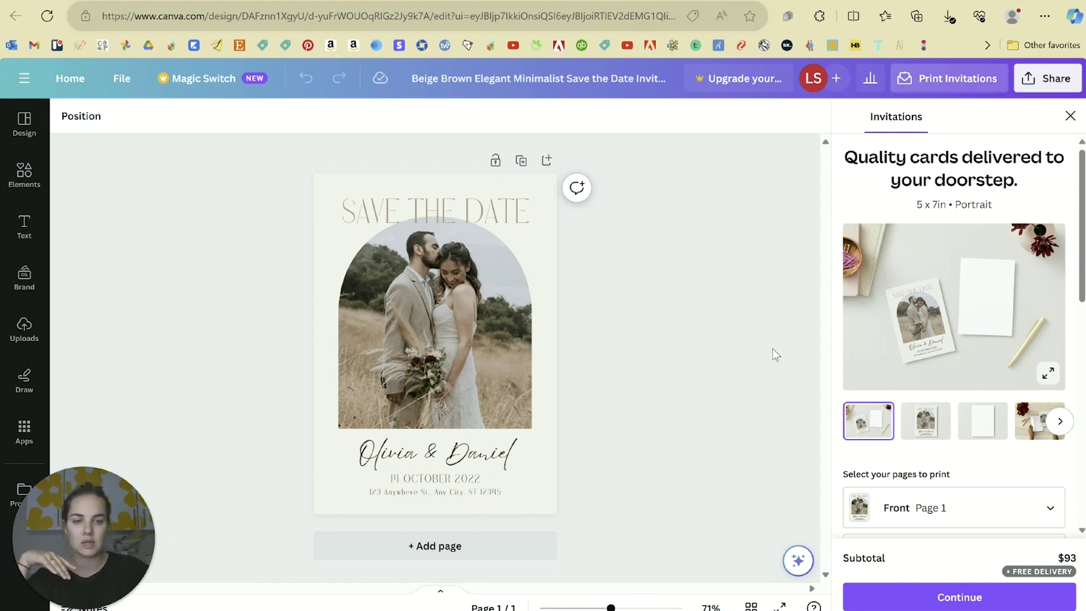
# Close the print invitations panel, deselect the photo frame, and show the uploaded images.
pyautogui.scroll(-6, 1004, 343)
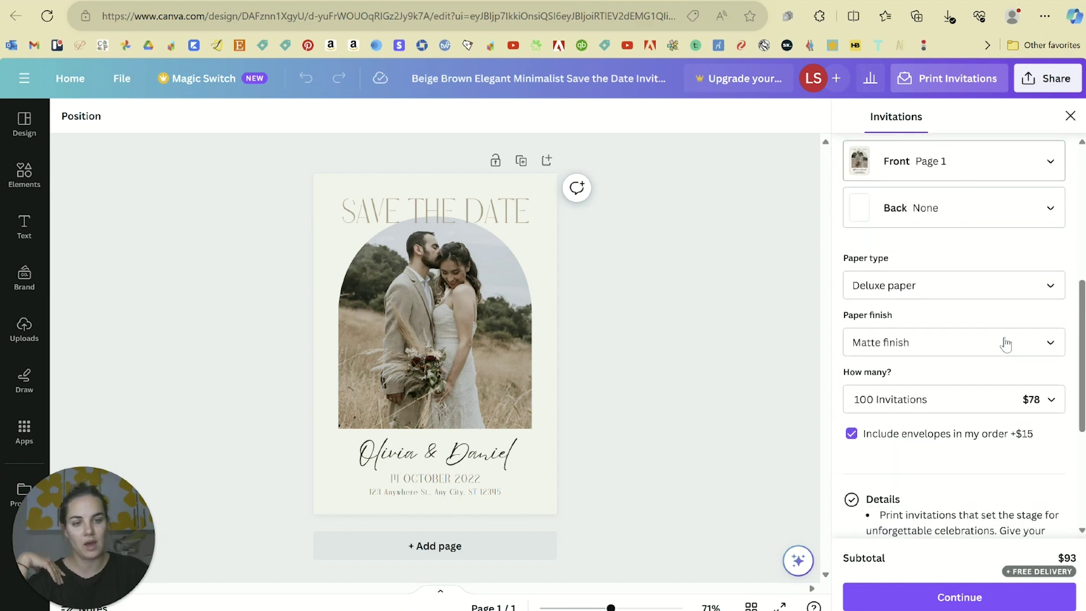
pyautogui.scroll(6, 986, 385)
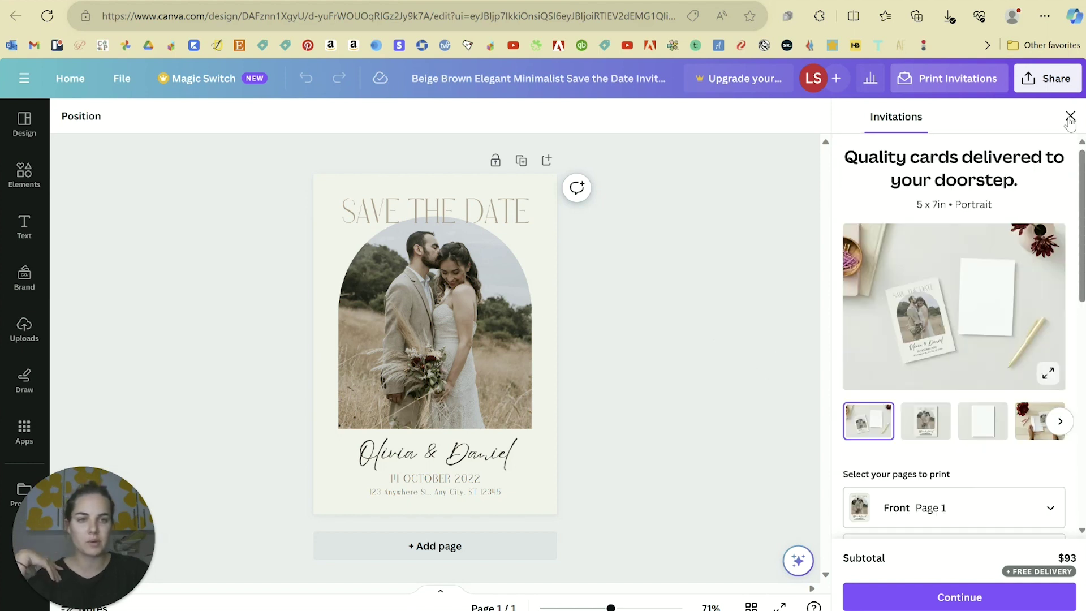
pyautogui.click(1070, 117)
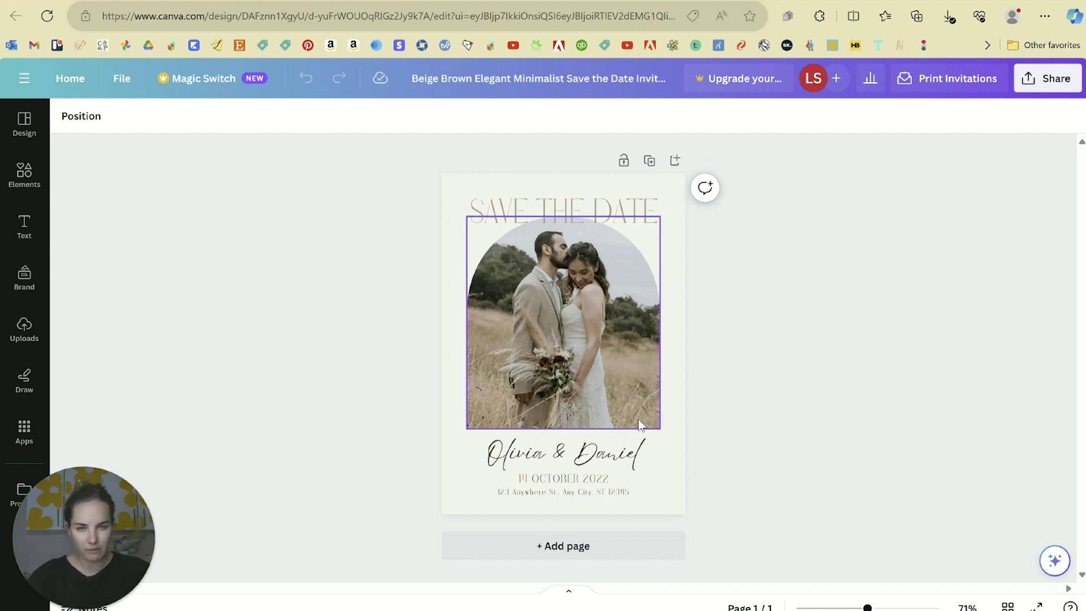
pyautogui.click(347, 393)
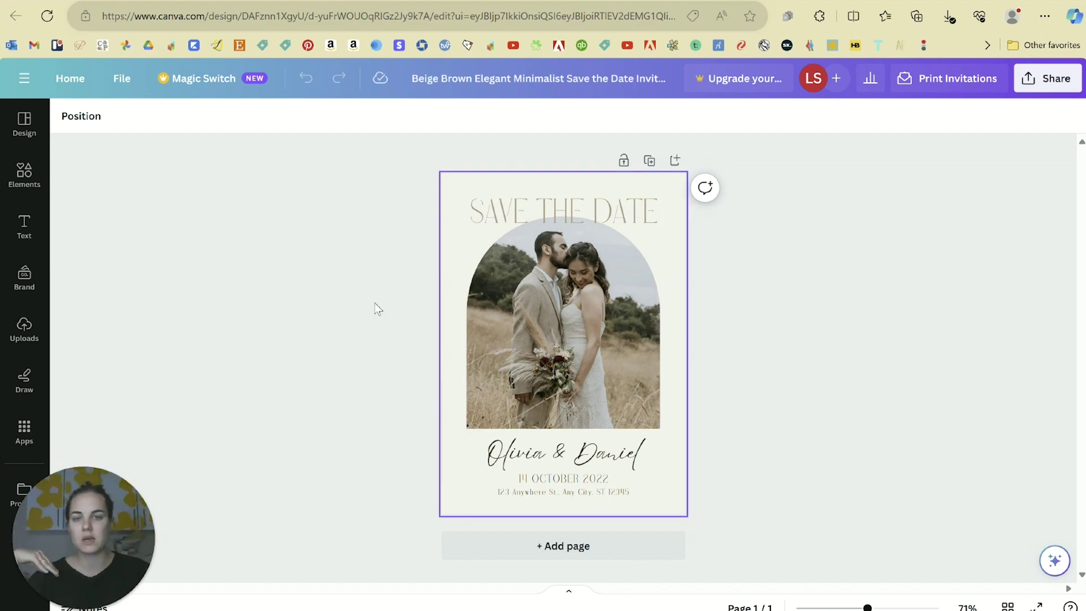
pyautogui.click(28, 337)
# Replace the arched frame's photo with the uploaded mountain couple image.
pyautogui.click(141, 161)
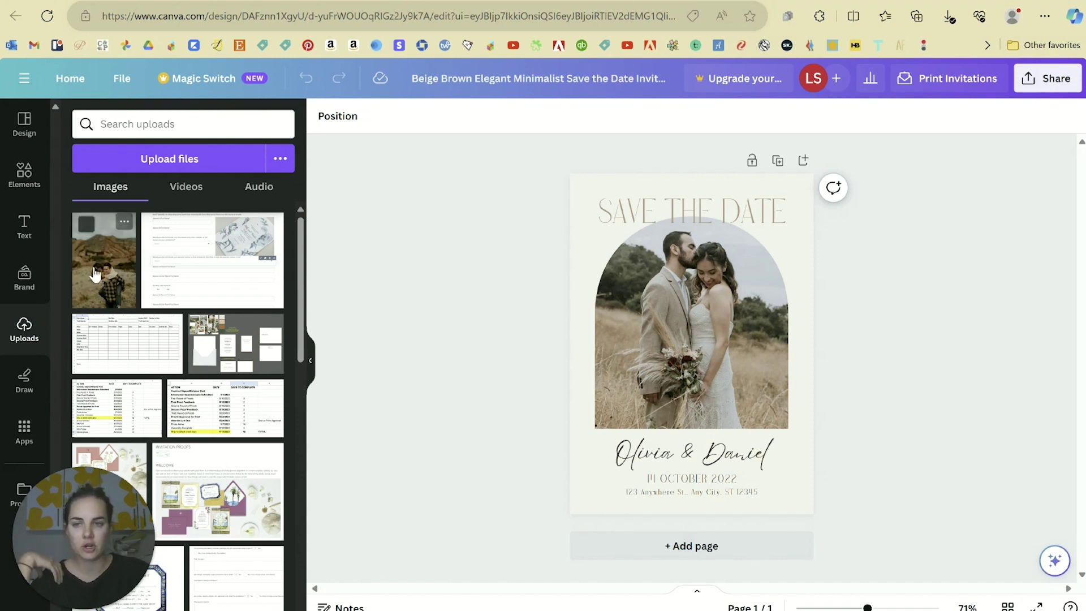
pyautogui.click(734, 320)
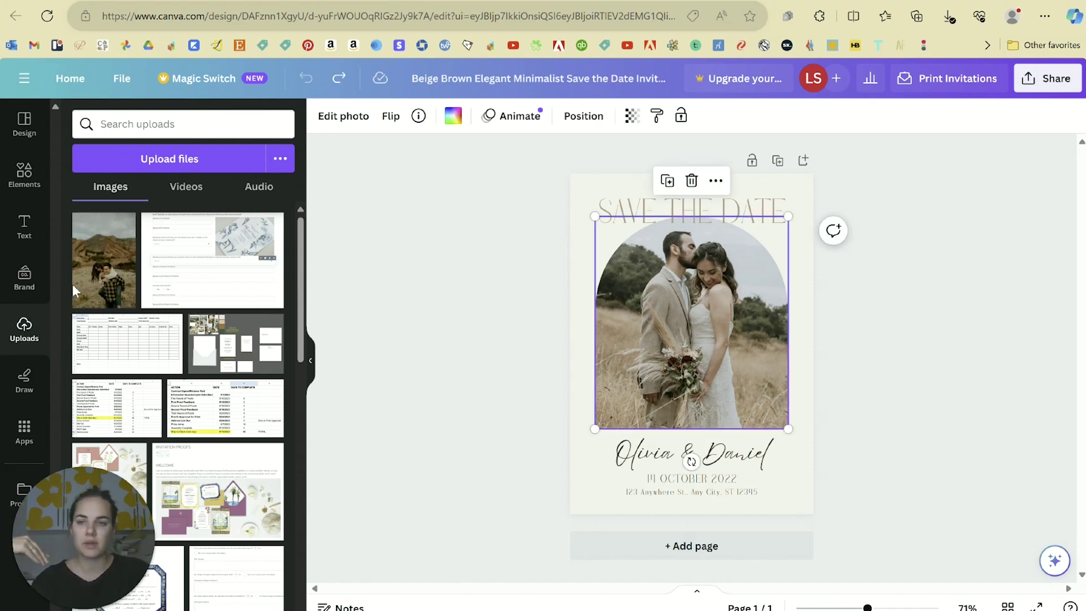
pyautogui.moveTo(97, 274); pyautogui.dragTo(710, 287)
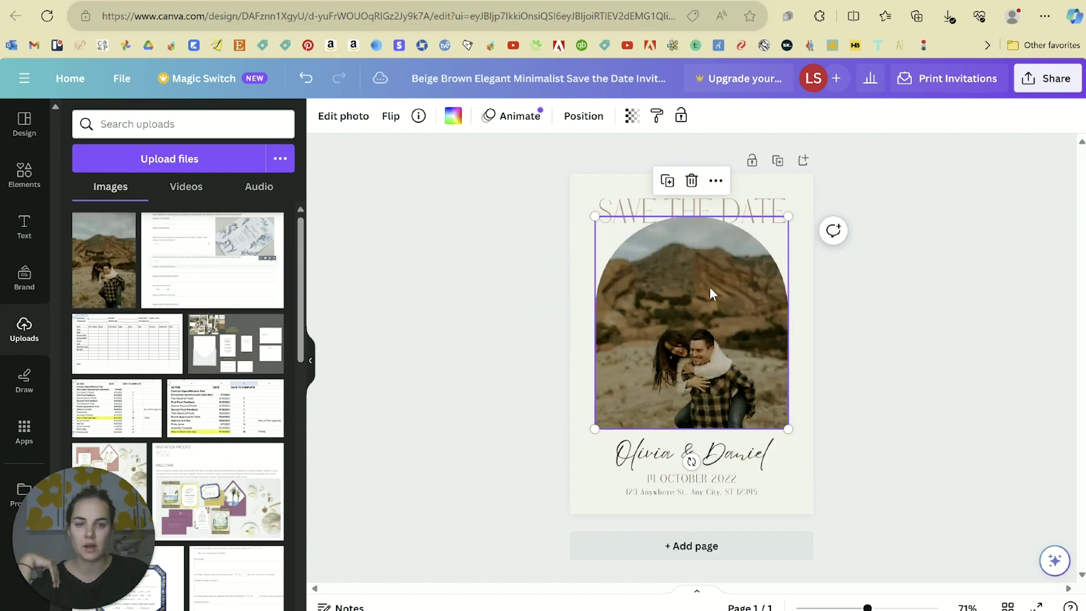
pyautogui.click(879, 353)
pyautogui.click(743, 358)
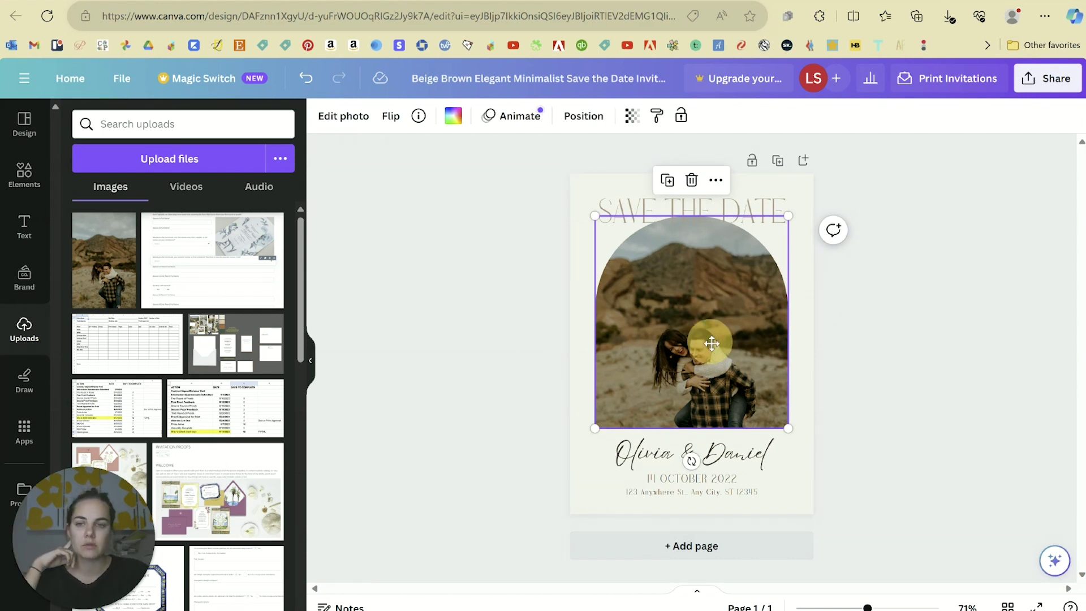
pyautogui.doubleClick(711, 343)
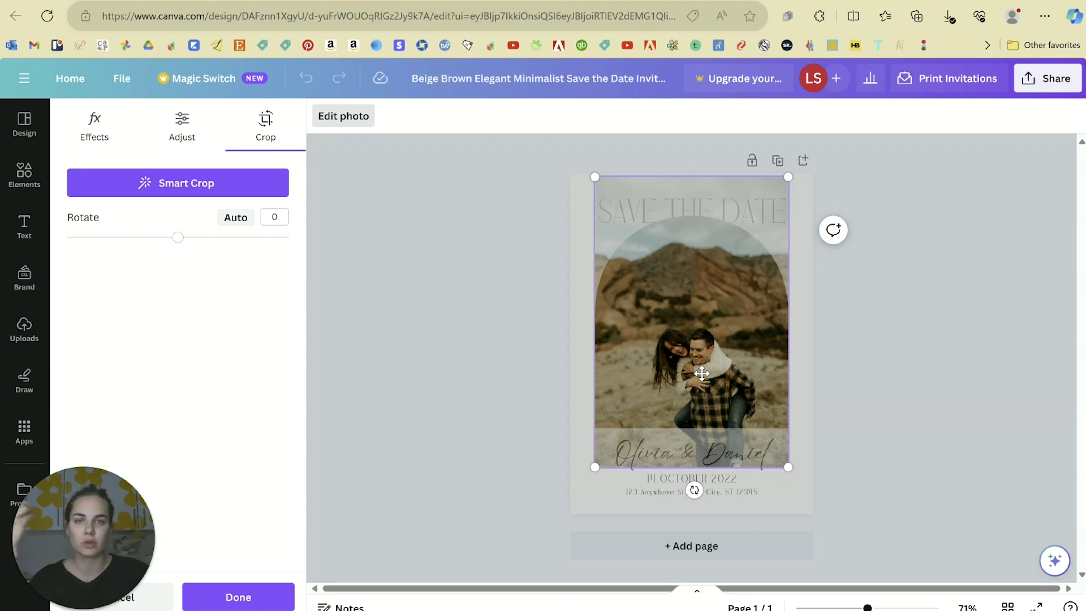
# Shift the couple photo slightly upward within the arch frame.
pyautogui.moveTo(700, 384); pyautogui.dragTo(700, 346)
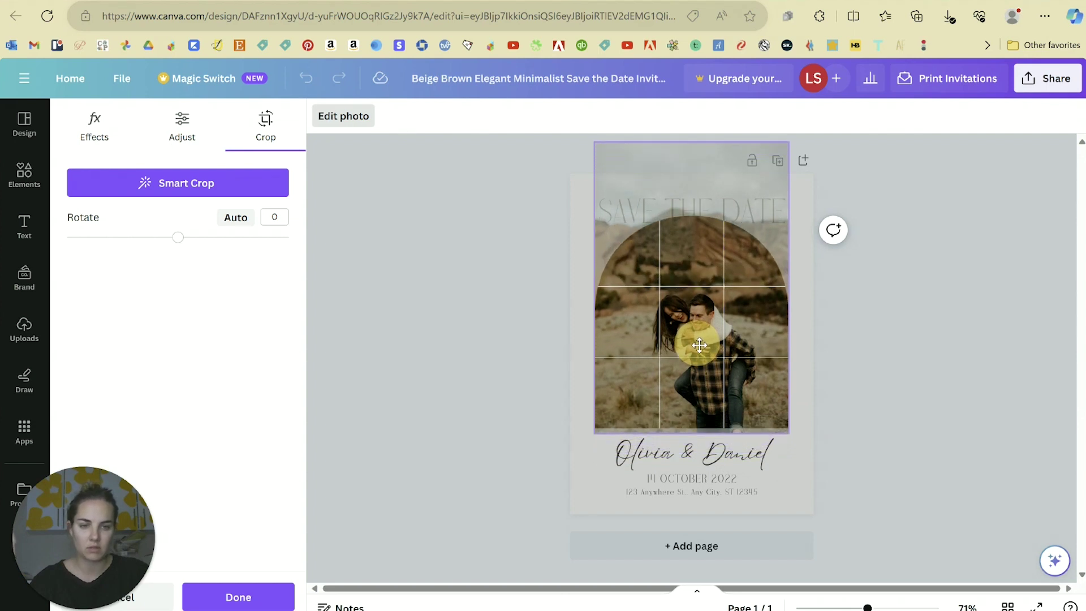
pyautogui.moveTo(699, 344); pyautogui.dragTo(700, 340)
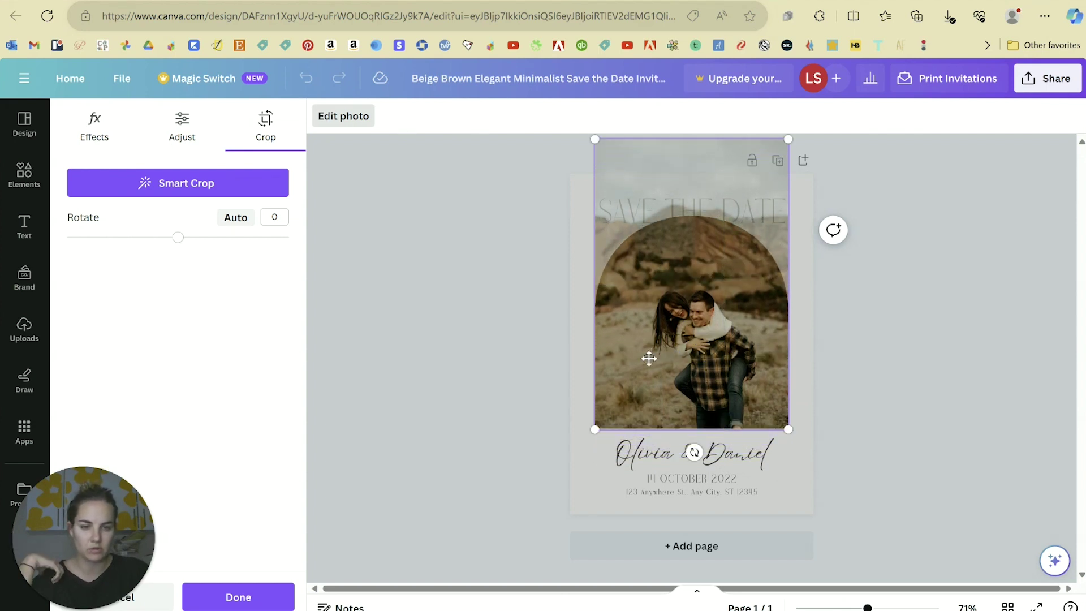
pyautogui.click(939, 325)
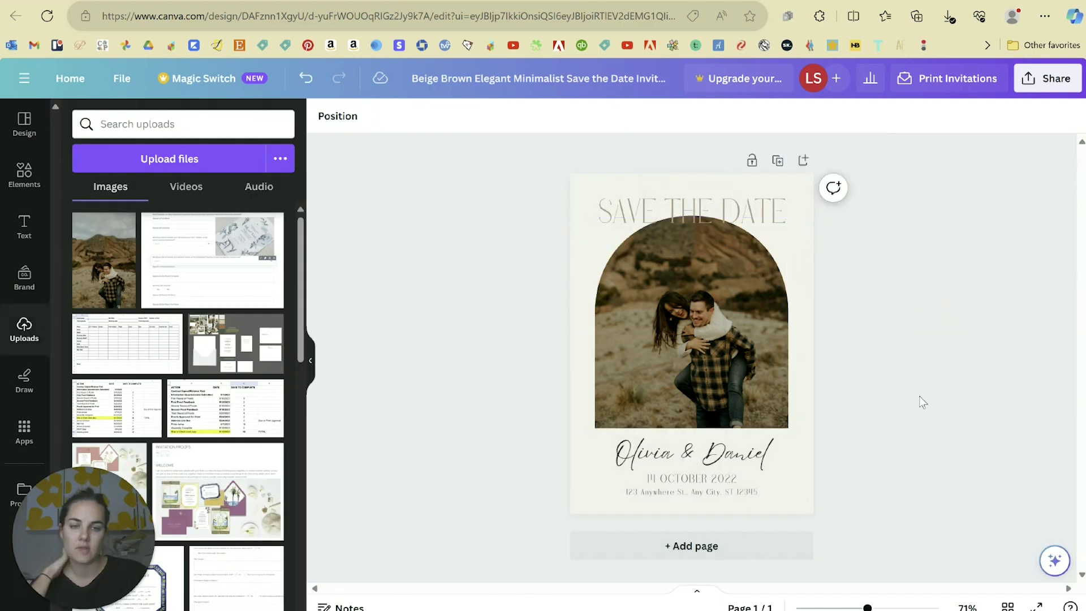
# Enlarge the photo from both corners, recentre it in the arch, and apply the crop.
pyautogui.doubleClick(692, 351)
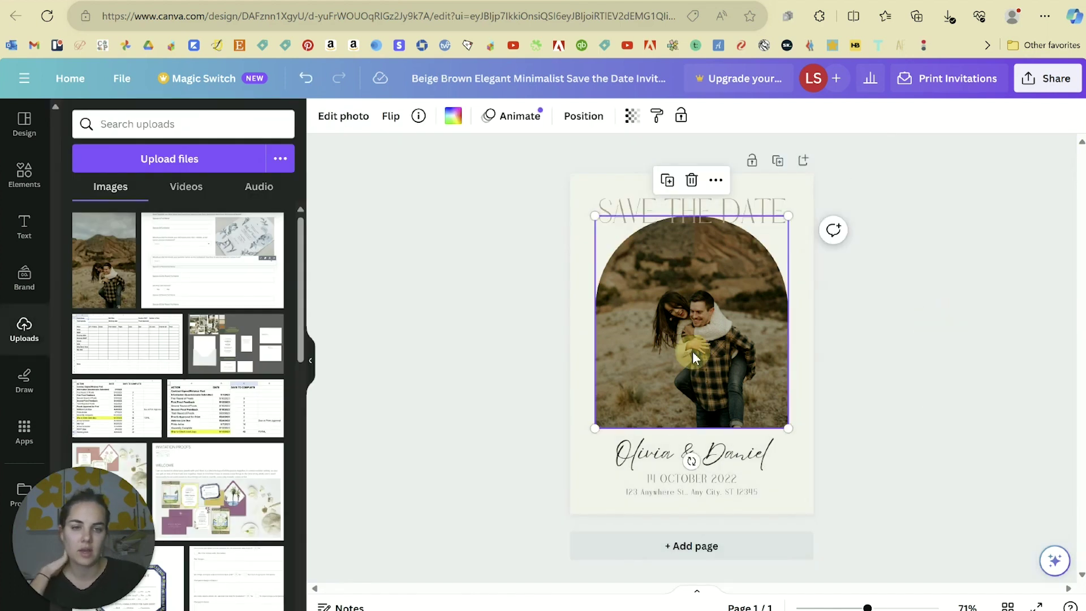
pyautogui.moveTo(601, 139); pyautogui.dragTo(531, 104)
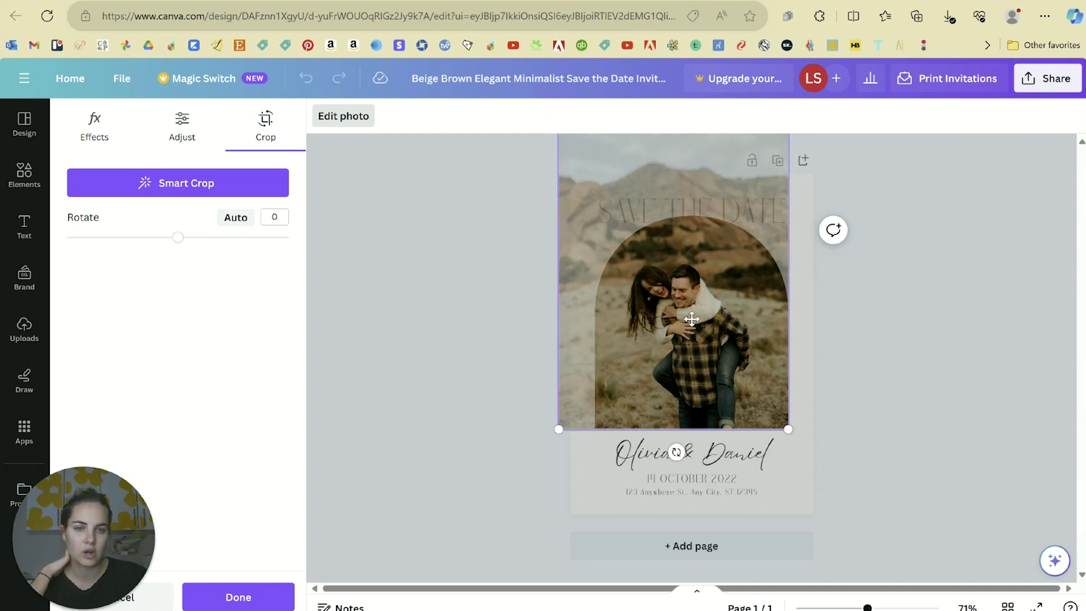
pyautogui.moveTo(790, 431); pyautogui.dragTo(816, 443)
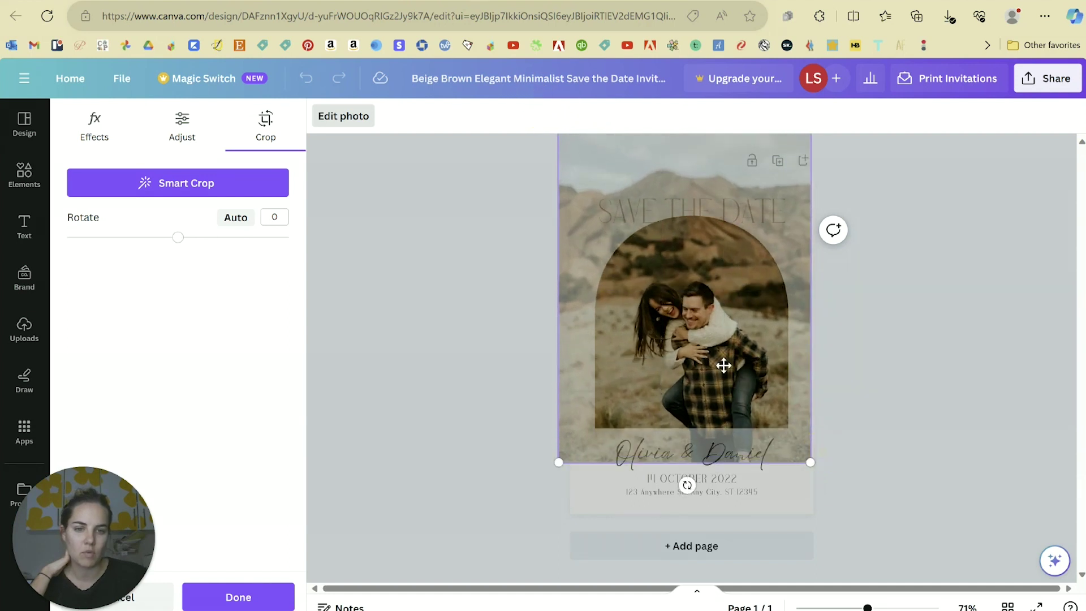
pyautogui.moveTo(715, 334); pyautogui.dragTo(717, 337)
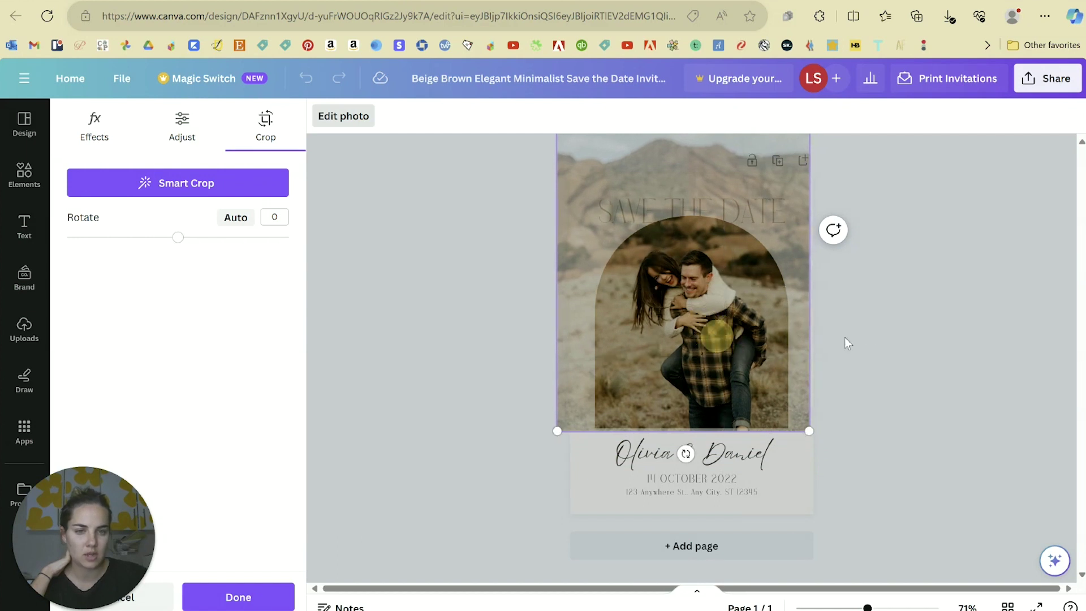
pyautogui.click(893, 335)
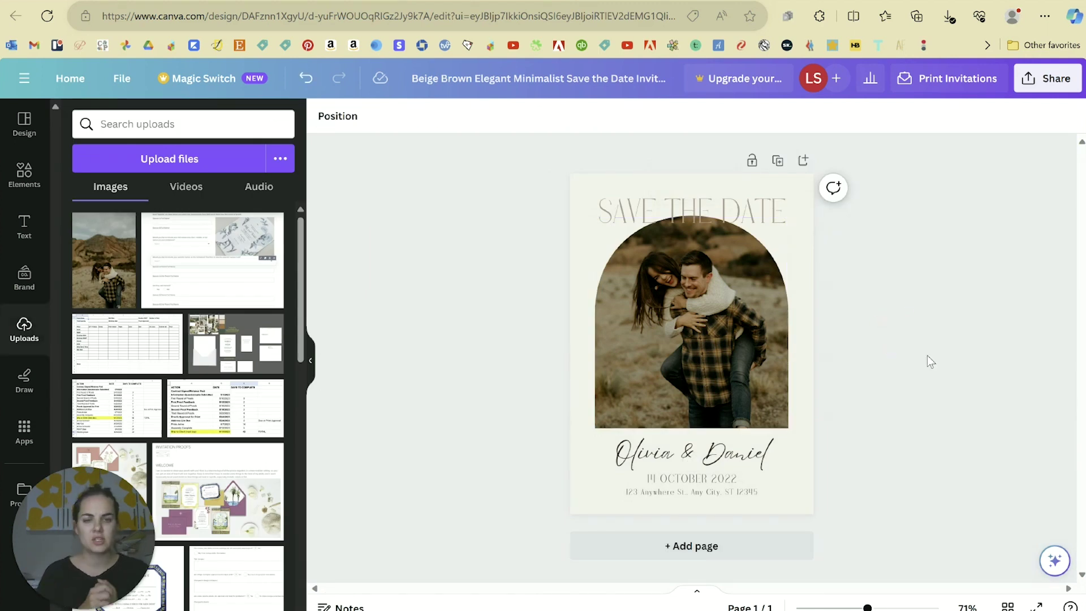
# Change the page background to the custom mustard brown #A66D26.
pyautogui.click(928, 356)
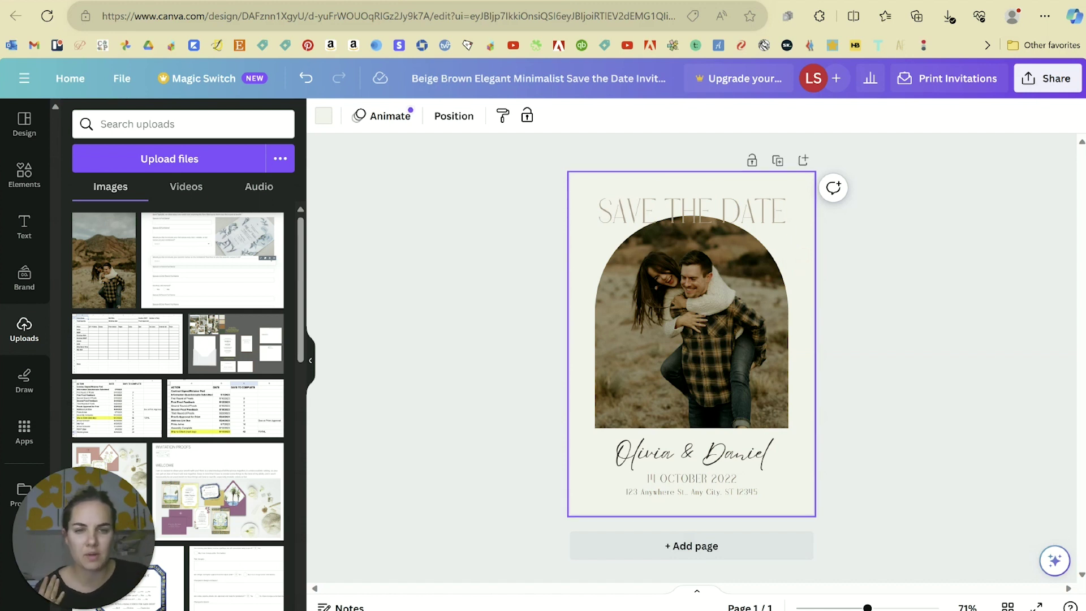
pyautogui.click(321, 116)
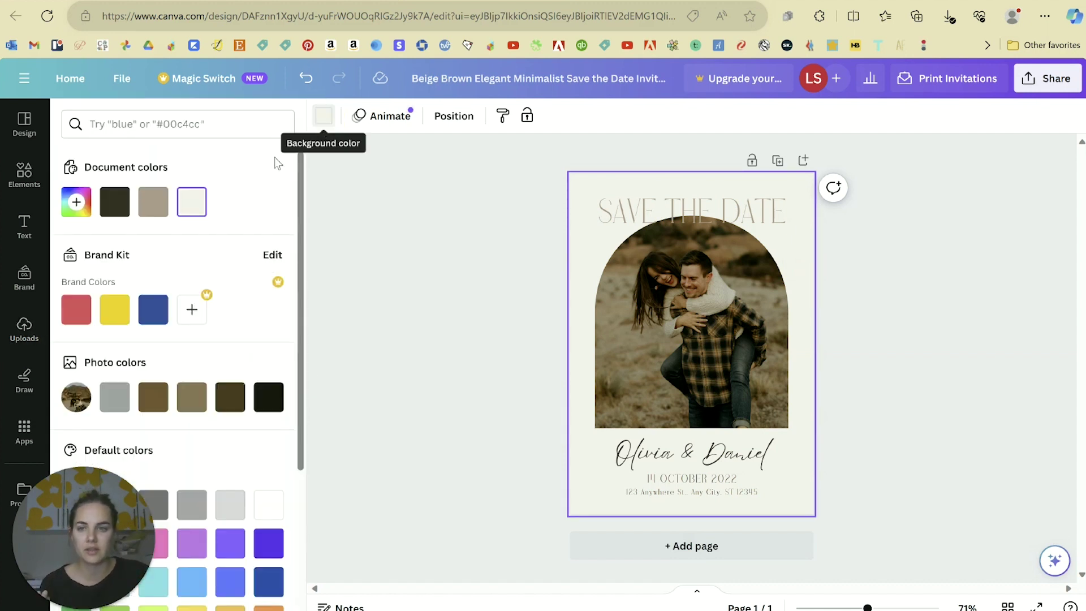
pyautogui.scroll(-4, 270, 372)
pyautogui.scroll(4, 270, 371)
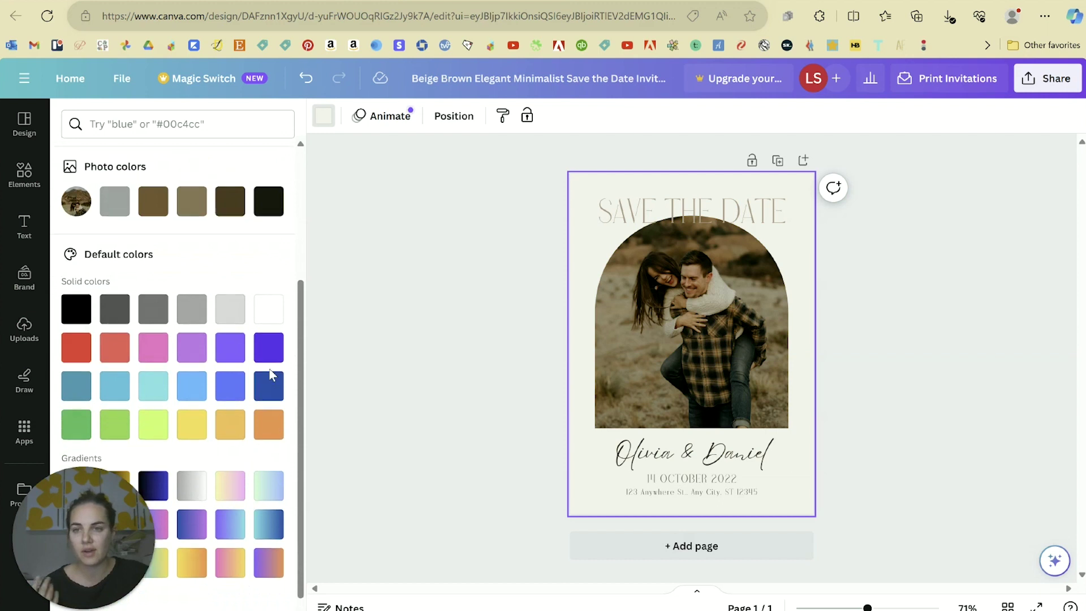
pyautogui.click(75, 202)
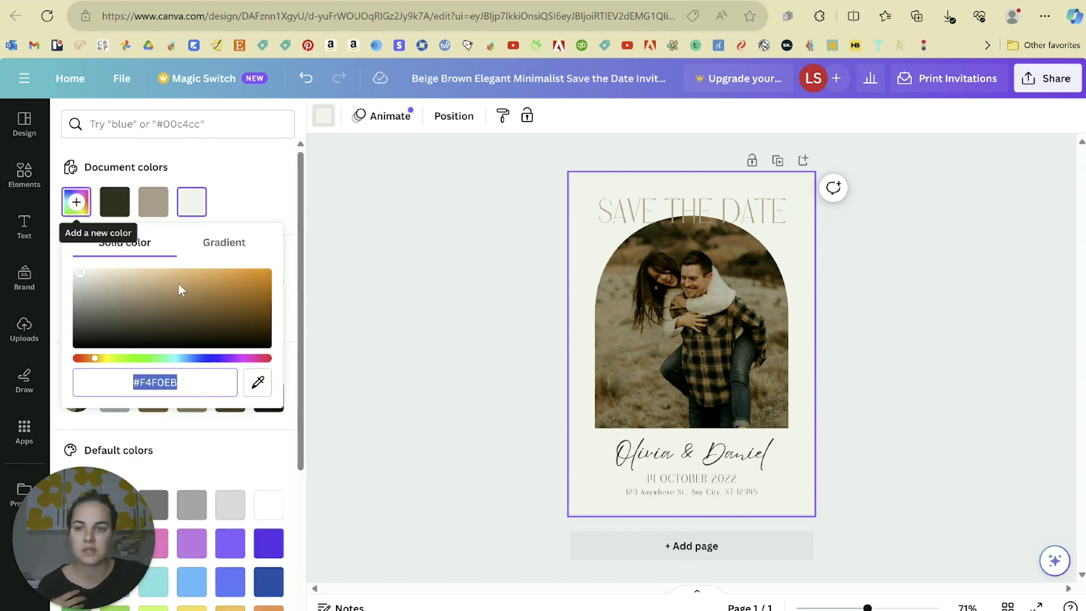
pyautogui.moveTo(241, 270); pyautogui.dragTo(226, 297)
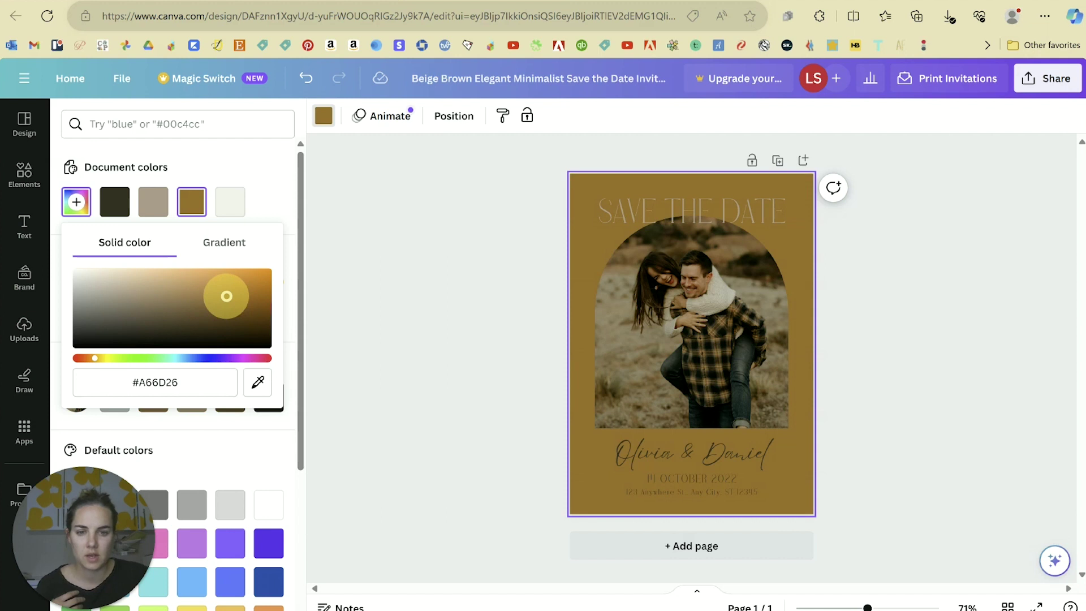
pyautogui.click(363, 294)
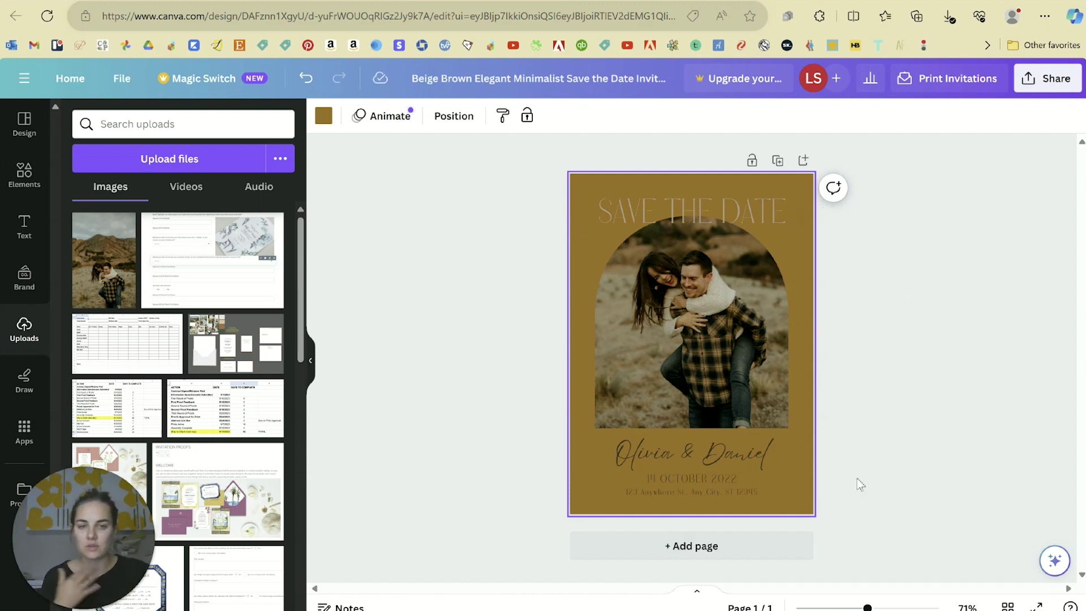
# Nudge the couple's names up and set them in the Apricots handwriting font.
pyautogui.click(707, 451)
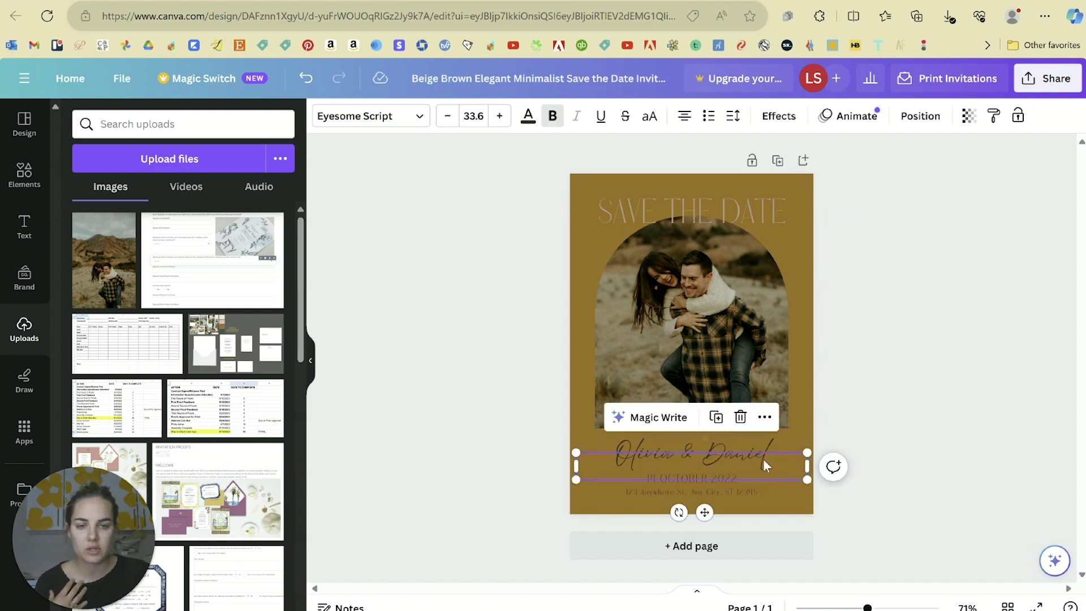
pyautogui.hotkey('shift', 'Up')
pyautogui.hotkey('shift', 'Up')
pyautogui.hotkey('shift', 'Up')
pyautogui.hotkey('shift', 'Up')
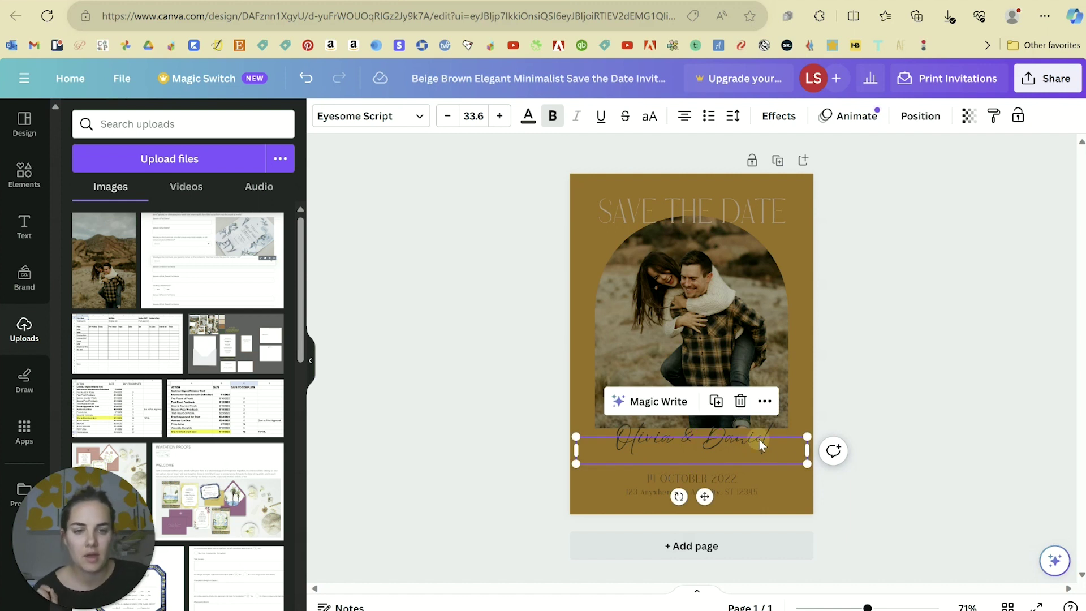
pyautogui.doubleClick(759, 439)
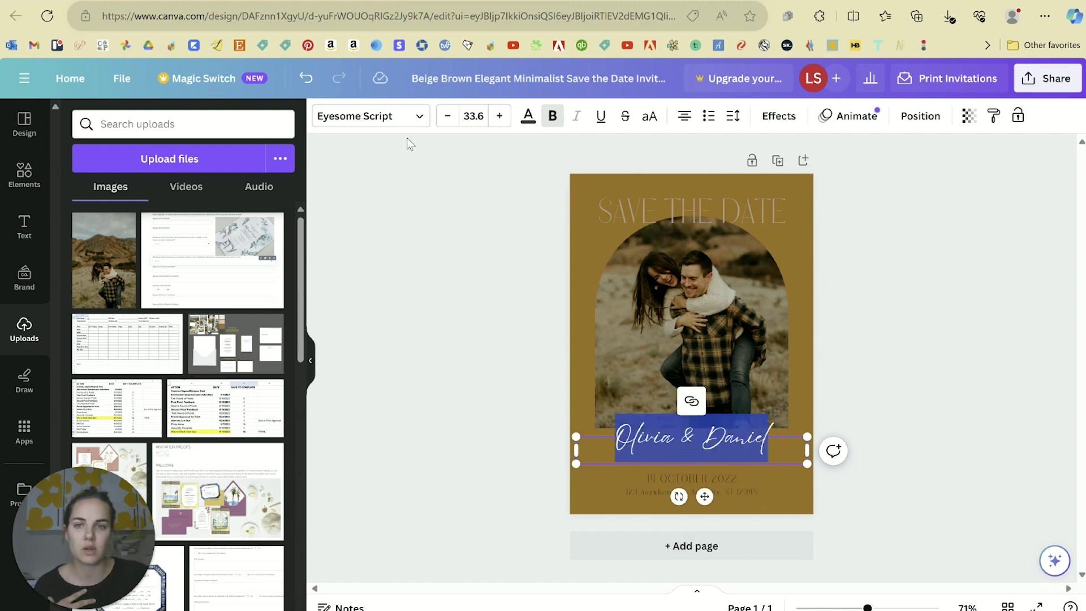
pyautogui.click(371, 117)
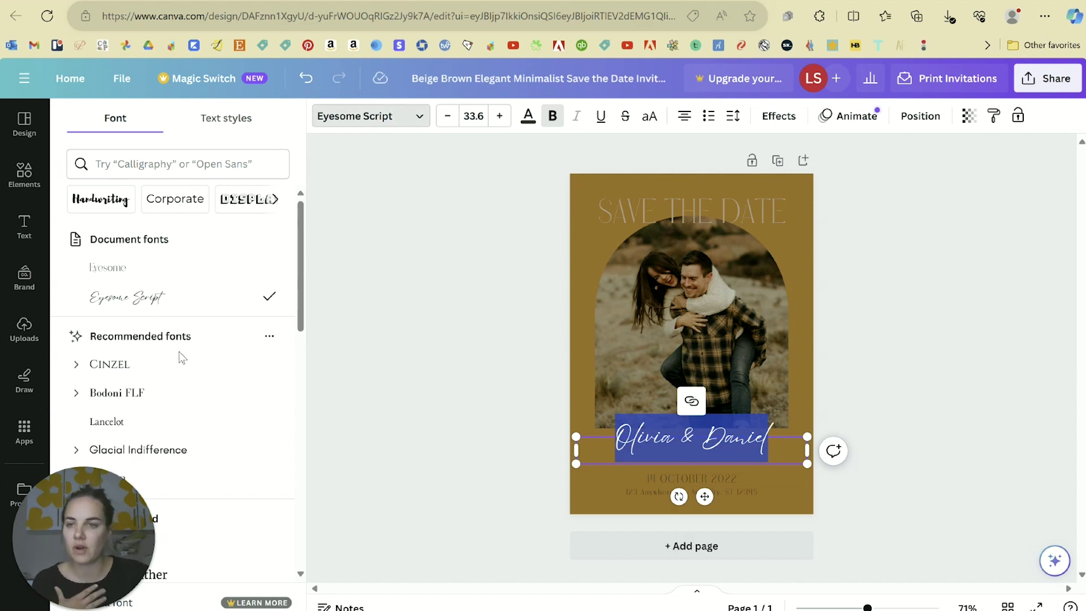
pyautogui.click(92, 204)
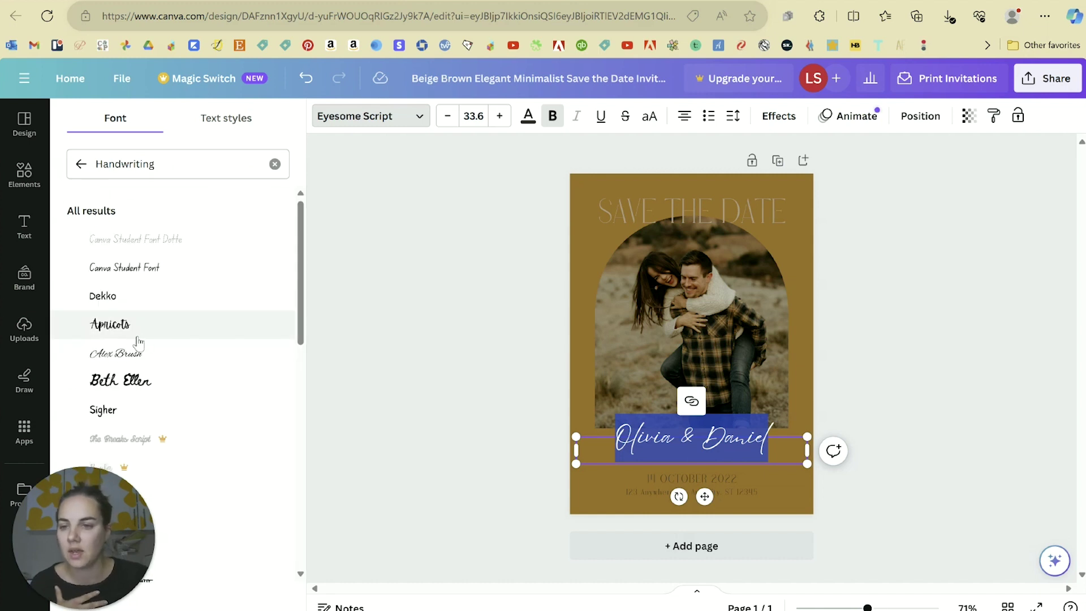
pyautogui.click(134, 332)
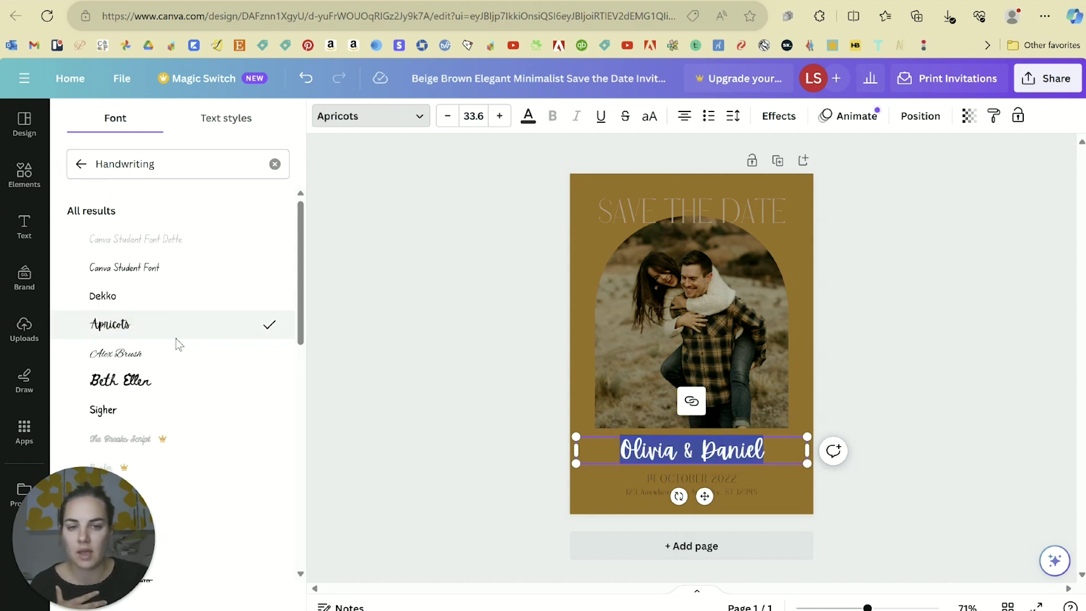
pyautogui.moveTo(300, 298); pyautogui.dragTo(299, 352)
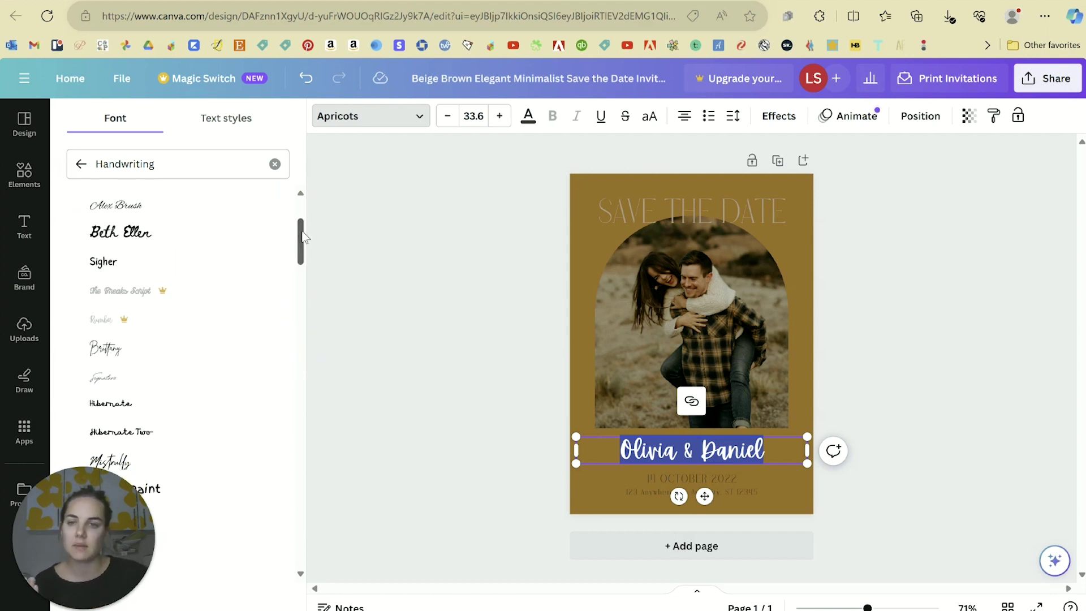
pyautogui.scroll(-1, 303, 234)
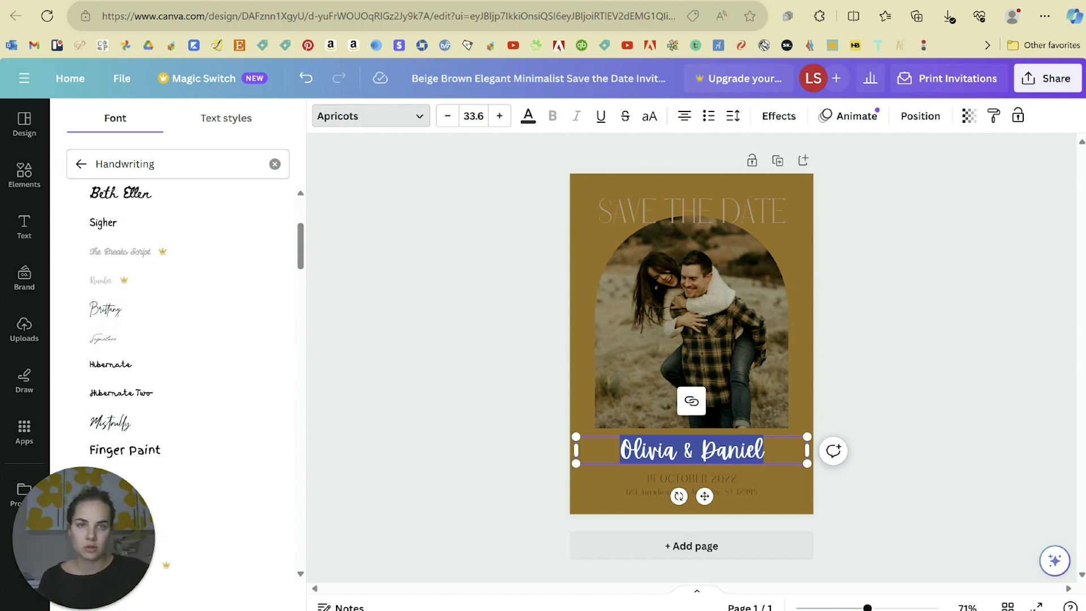
# Open DaFont in a new tab and browse the Script > Calligraphy fonts.
pyautogui.hotkey('ctrl', 't')
pyautogui.write('daf')
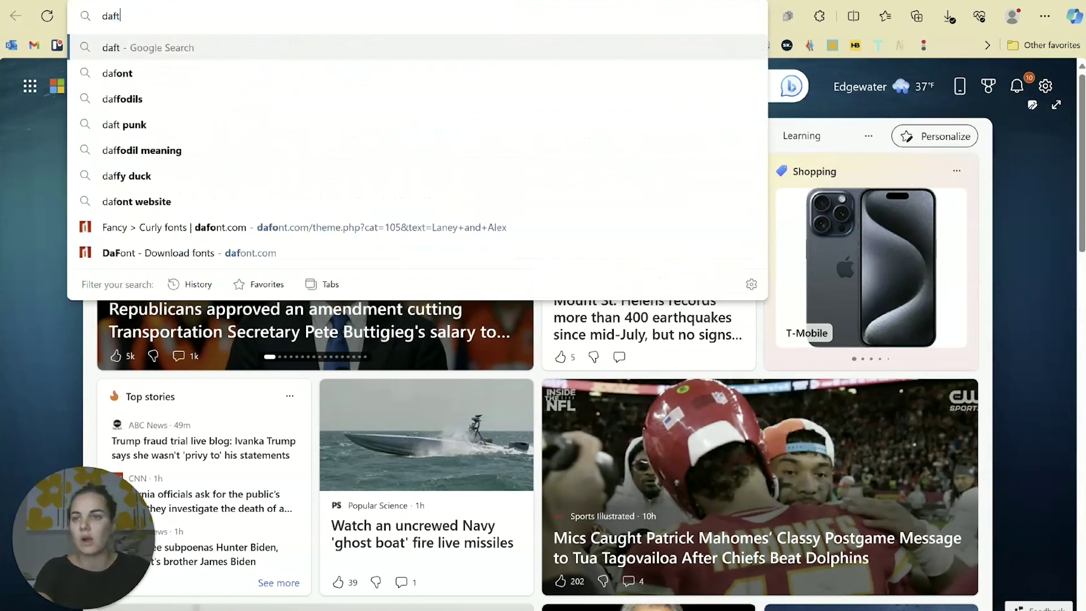
pyautogui.write('ont.')
pyautogui.press('Return')
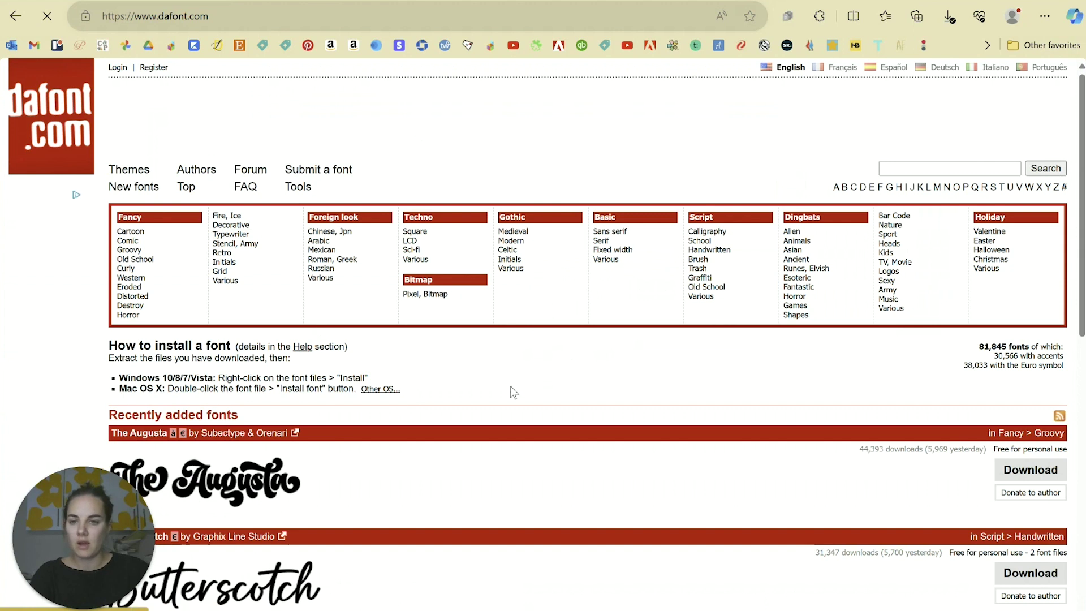
pyautogui.scroll(-4, 526, 389)
pyautogui.scroll(-3, 592, 413)
pyautogui.scroll(7, 538, 328)
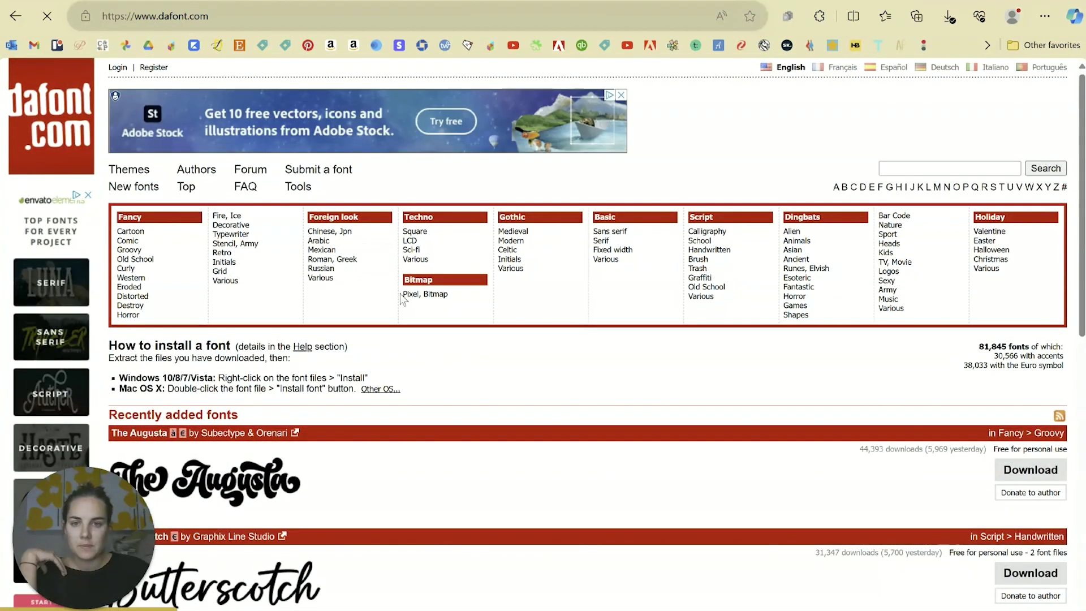
pyautogui.click(707, 231)
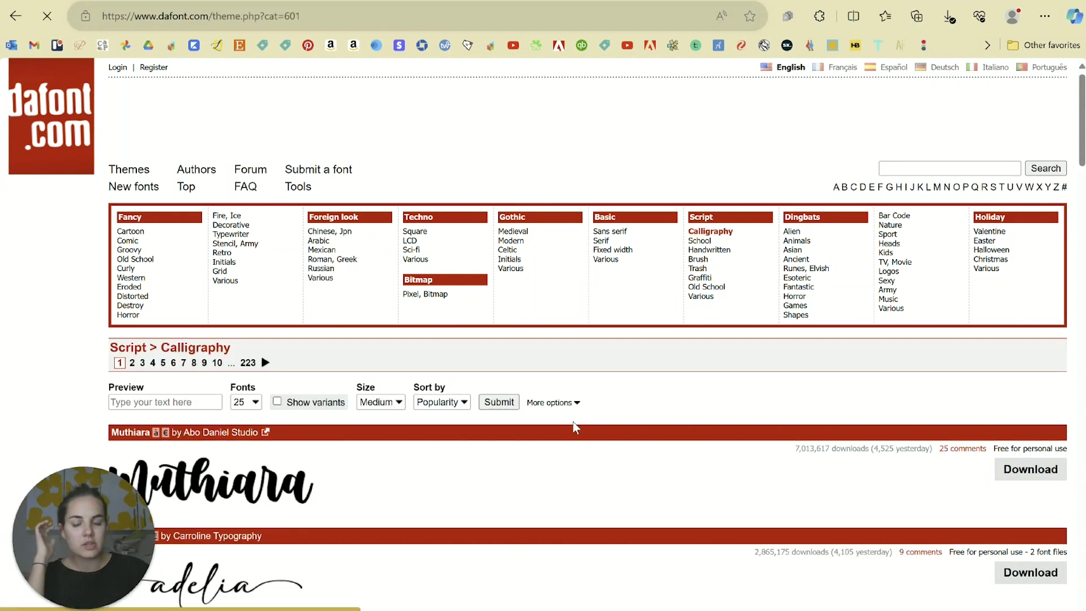
pyautogui.scroll(-1, 585, 355)
pyautogui.scroll(-10, 611, 332)
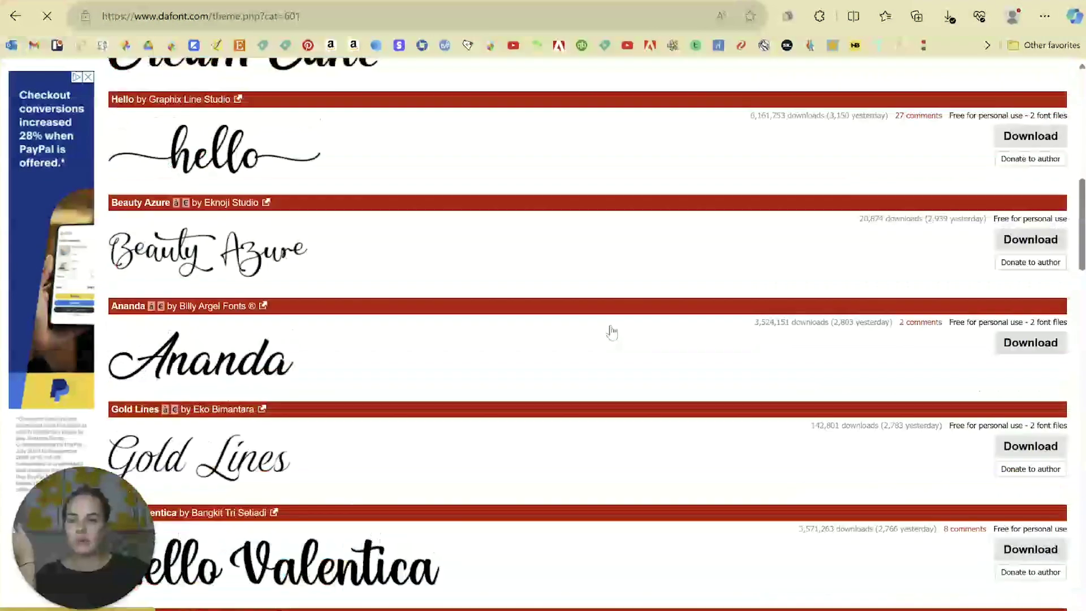
pyautogui.scroll(10, 611, 332)
# Preview the calligraphy fonts with the couple's names as sample text, then enter creativemarket.com.
pyautogui.click(206, 317)
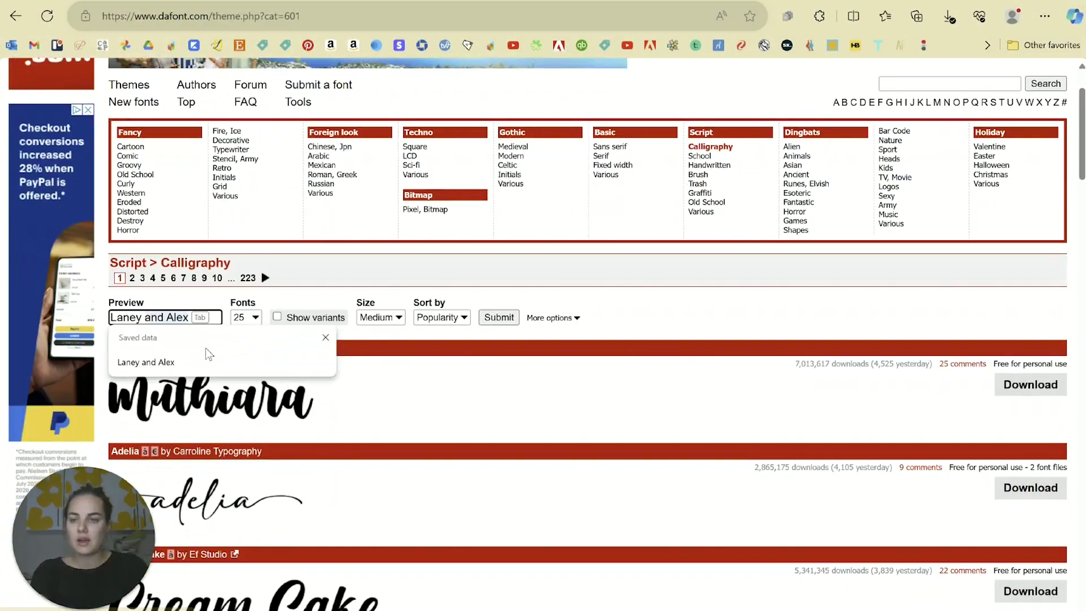
pyautogui.click(206, 357)
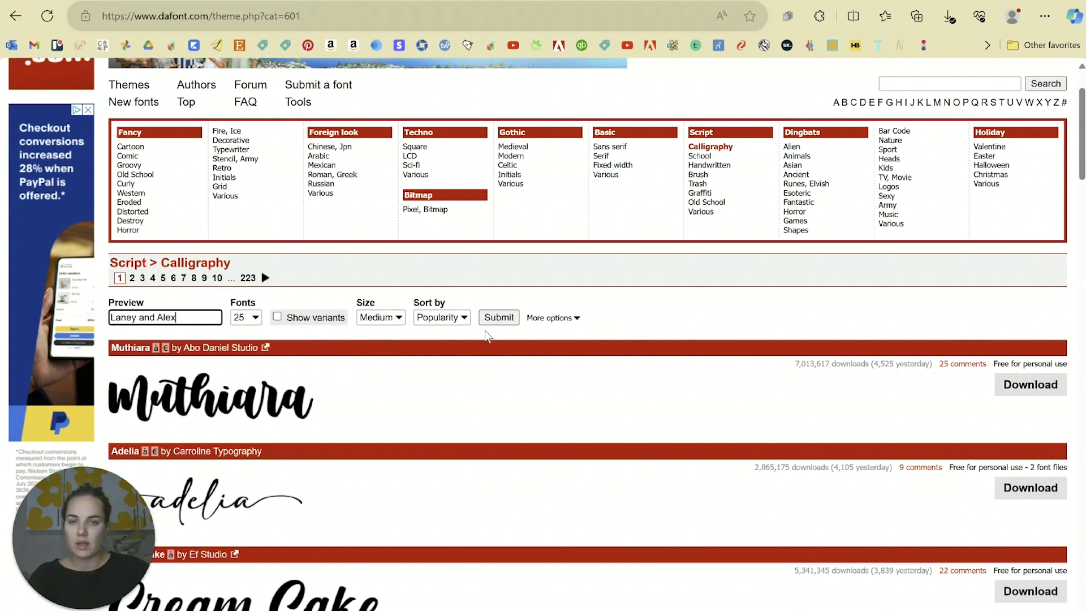
pyautogui.click(498, 321)
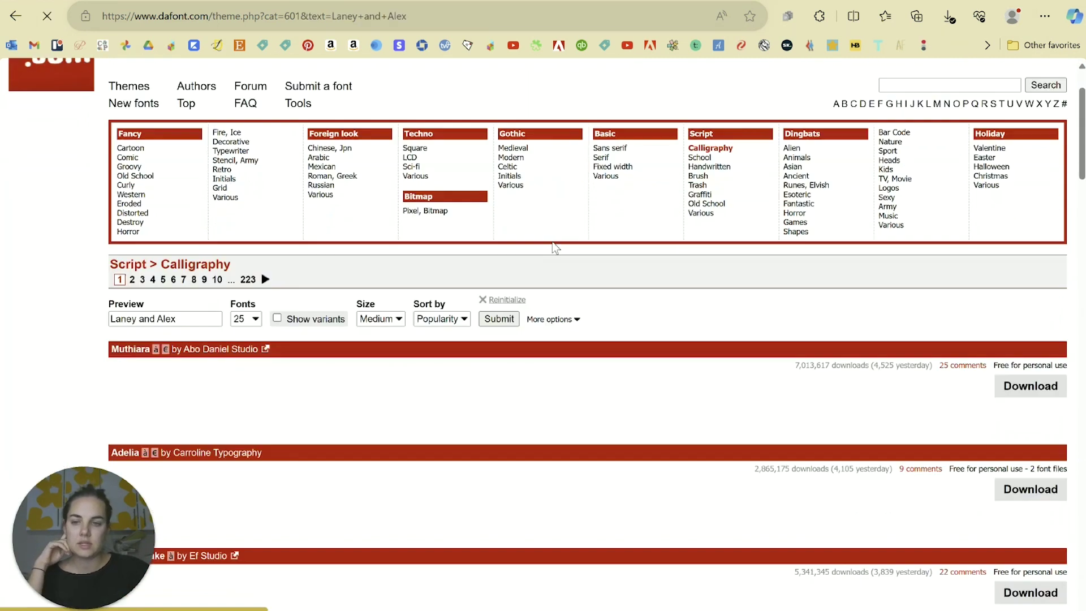
pyautogui.scroll(-15, 556, 249)
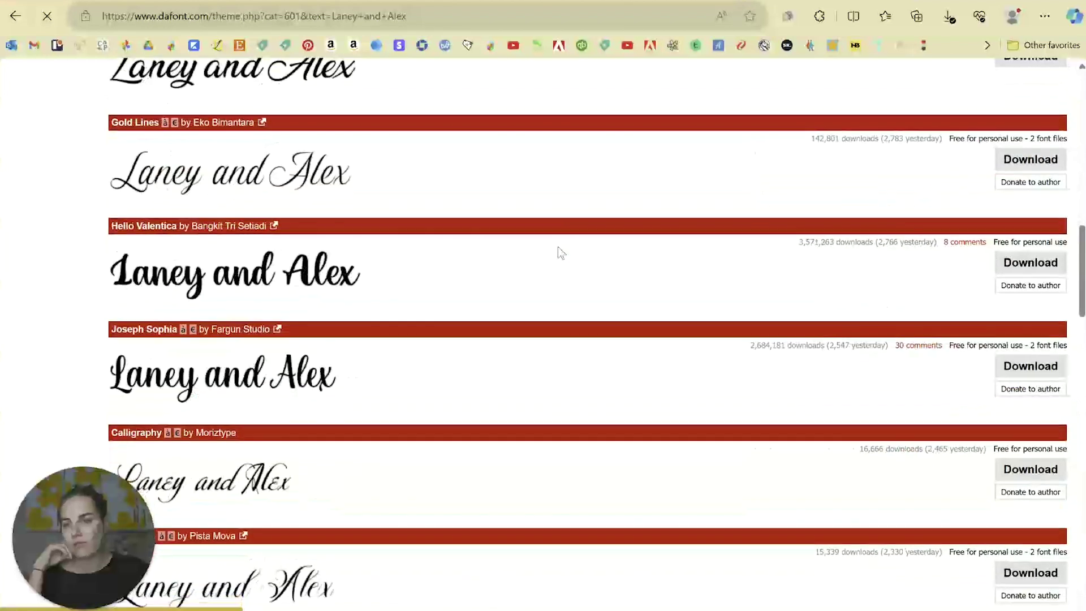
pyautogui.scroll(8, 557, 246)
pyautogui.click(471, 19)
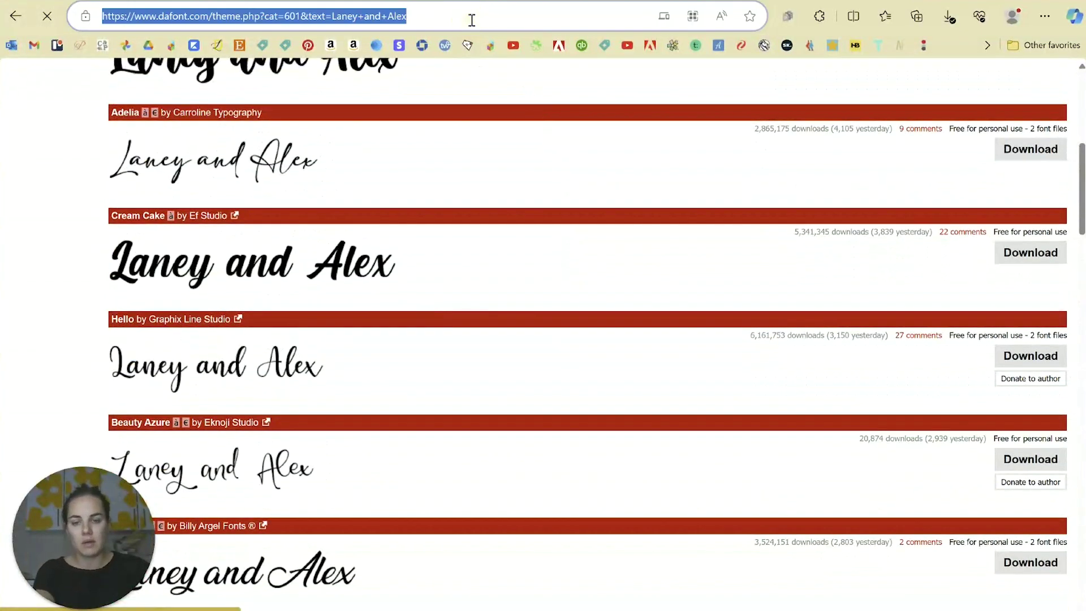
pyautogui.write('creativemarket')
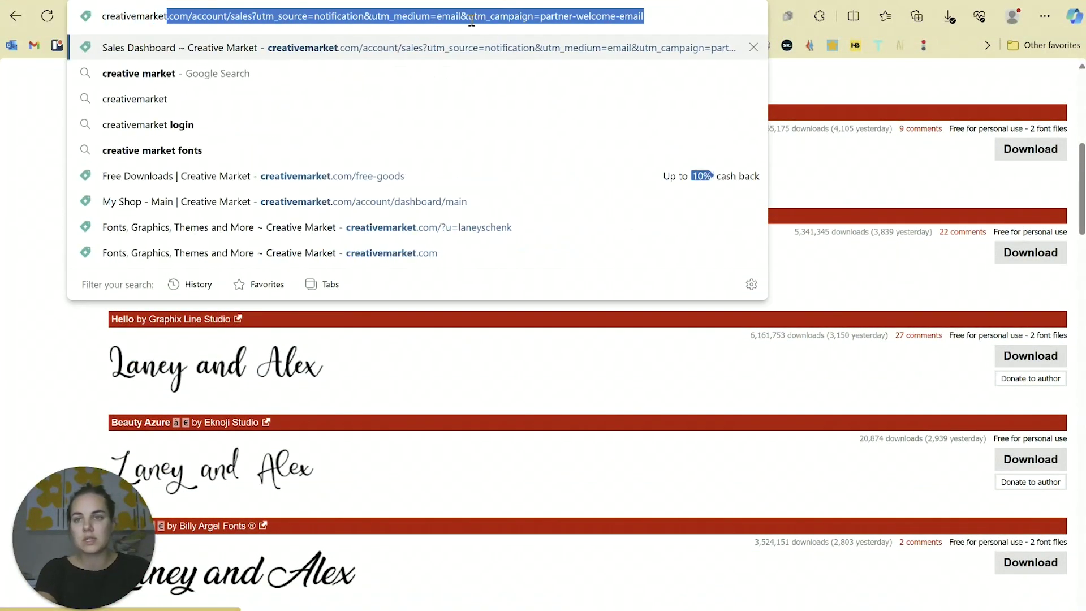
pyautogui.write('.com')
# Load Creative Market and browse its Fonts product list.
pyautogui.press('Return')
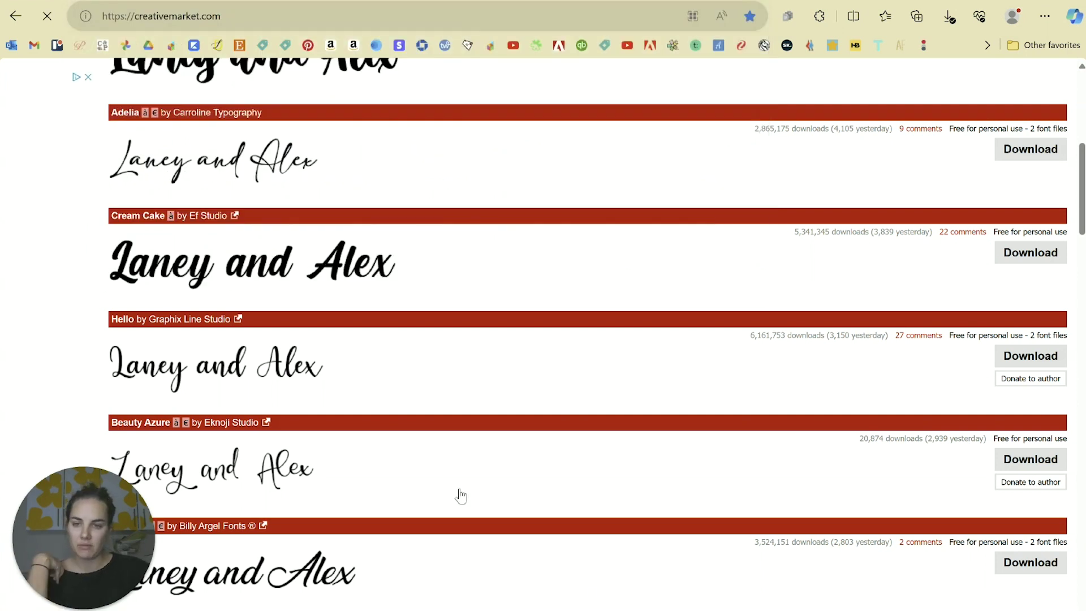
pyautogui.click(206, 141)
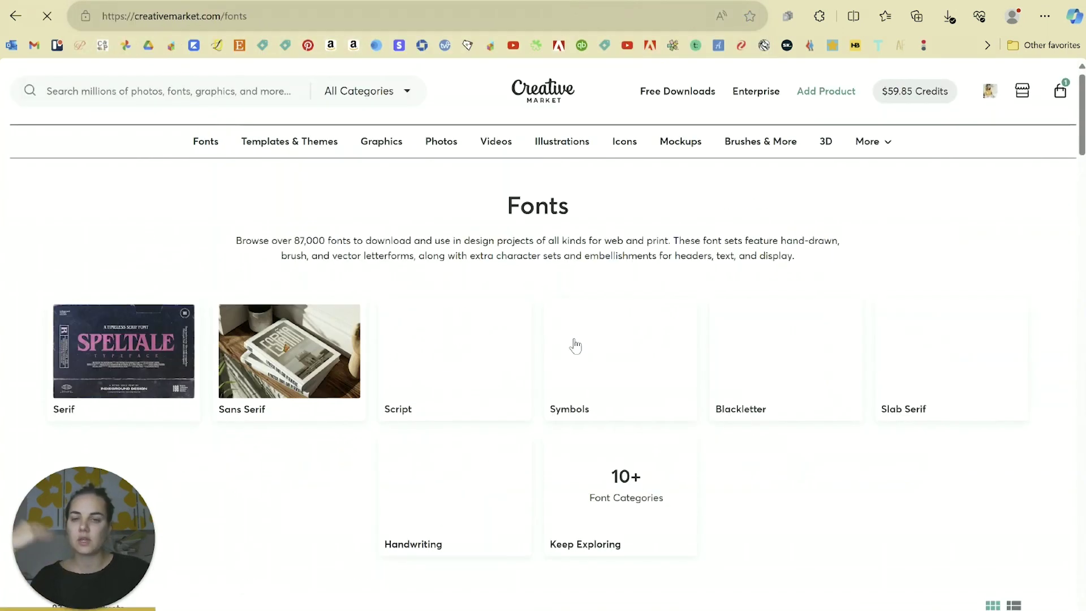
pyautogui.scroll(-8, 860, 419)
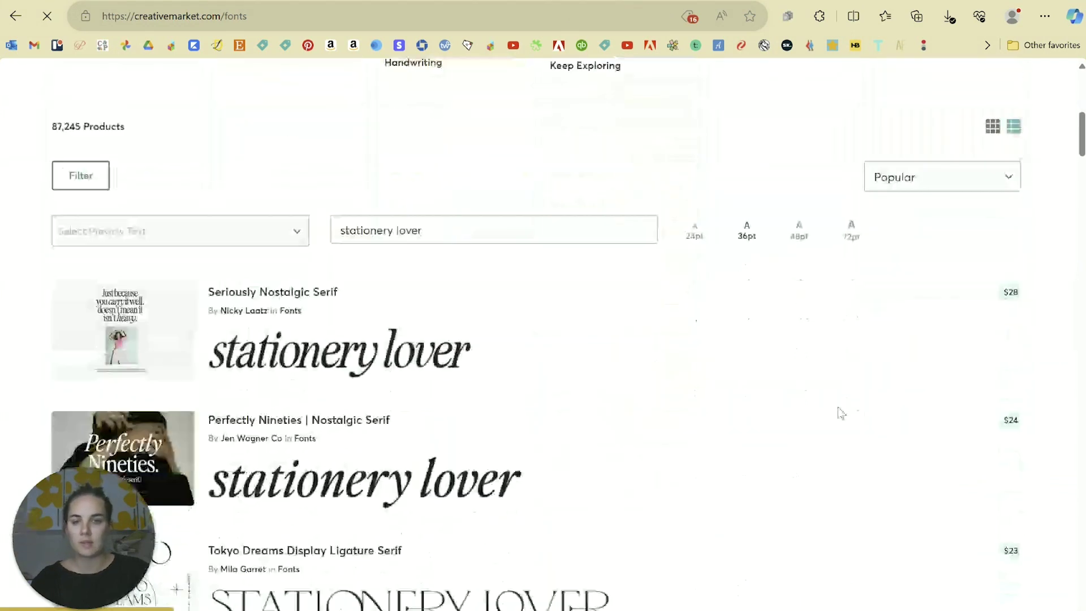
pyautogui.scroll(-15, 712, 393)
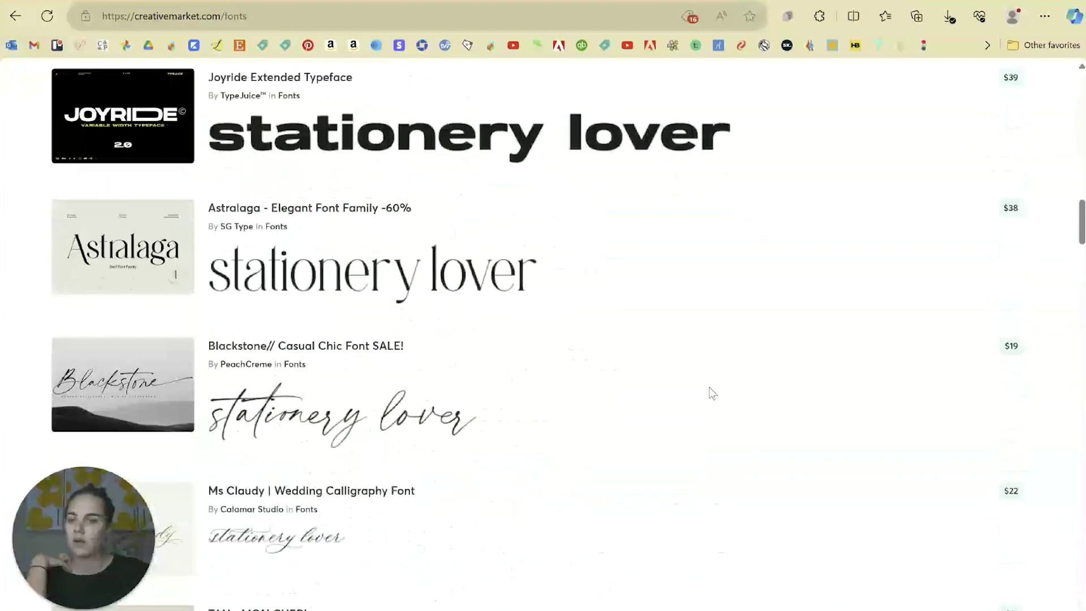
pyautogui.scroll(20, 712, 394)
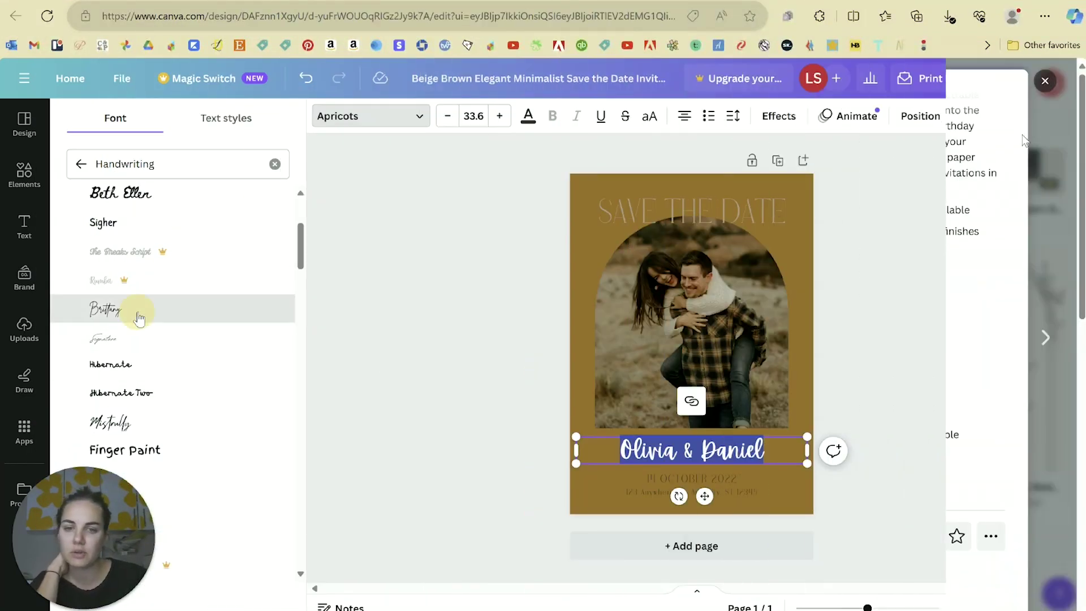
# Try Brittany, then set the couple's names in the Bimbo font.
pyautogui.click(138, 315)
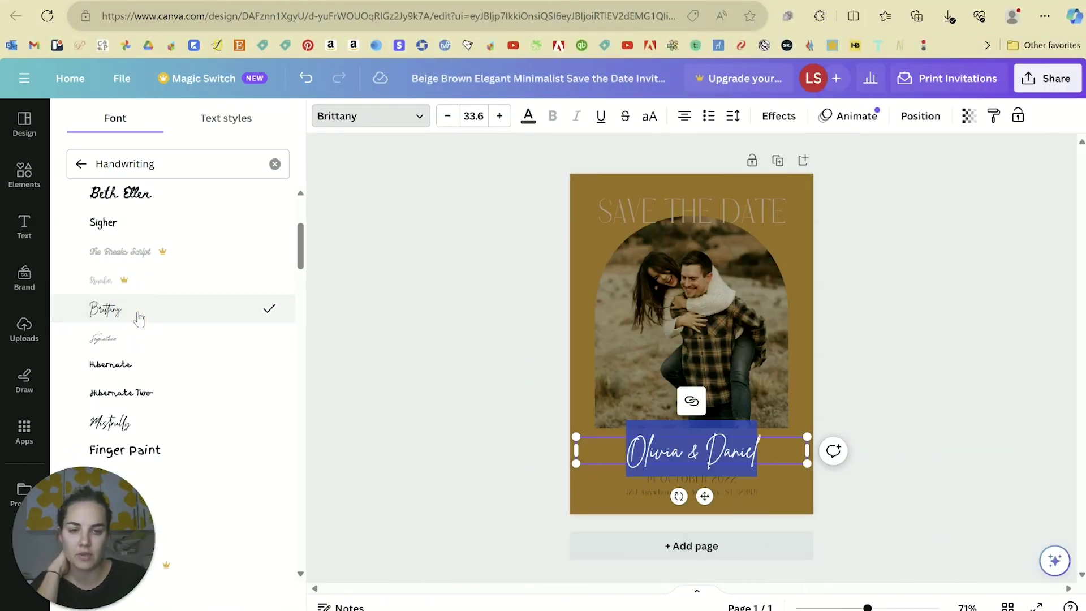
pyautogui.moveTo(298, 231); pyautogui.dragTo(298, 246)
pyautogui.click(189, 244)
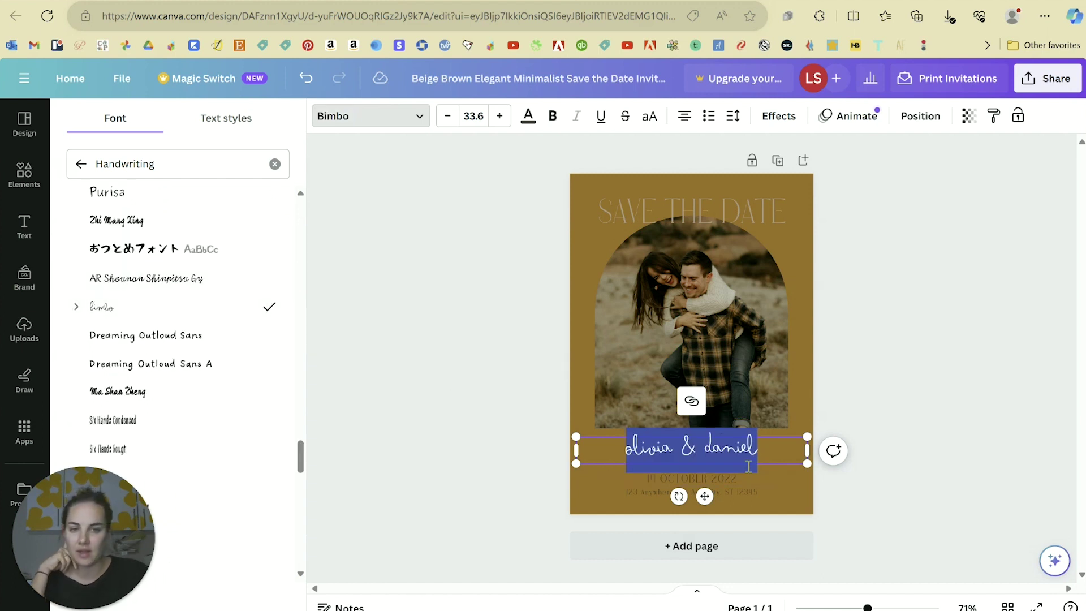
pyautogui.click(705, 445)
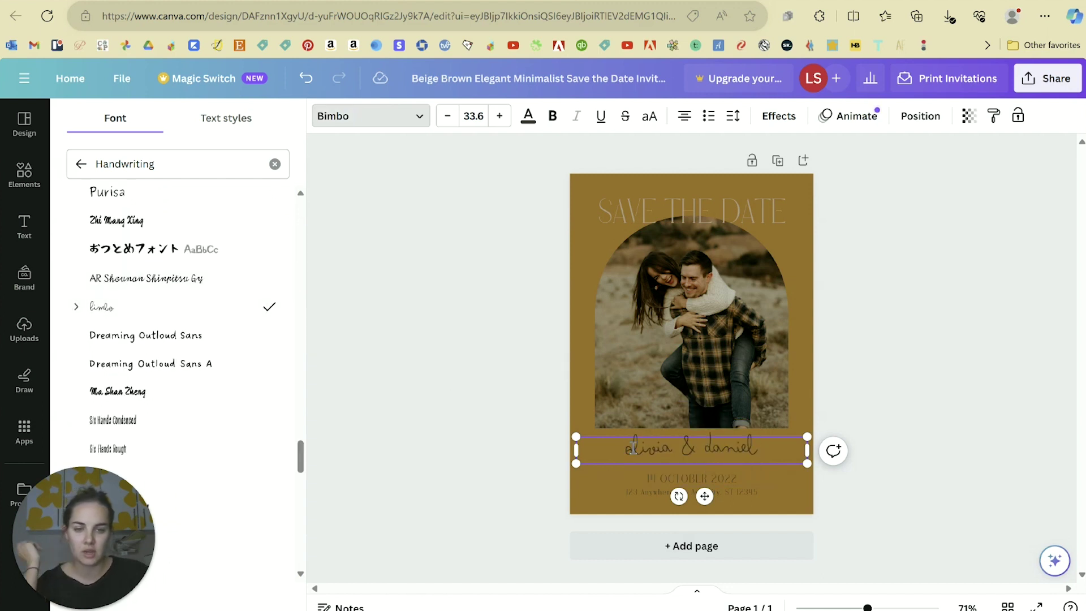
# Make the names text white and move it slightly up beneath the photo.
pyautogui.tripleClick(632, 448)
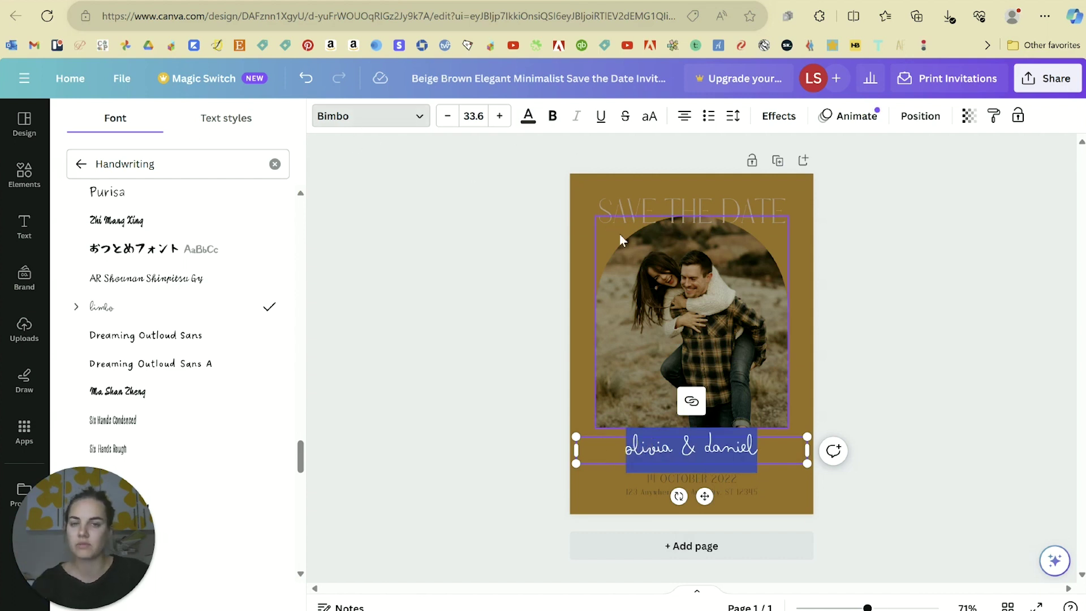
pyautogui.click(528, 120)
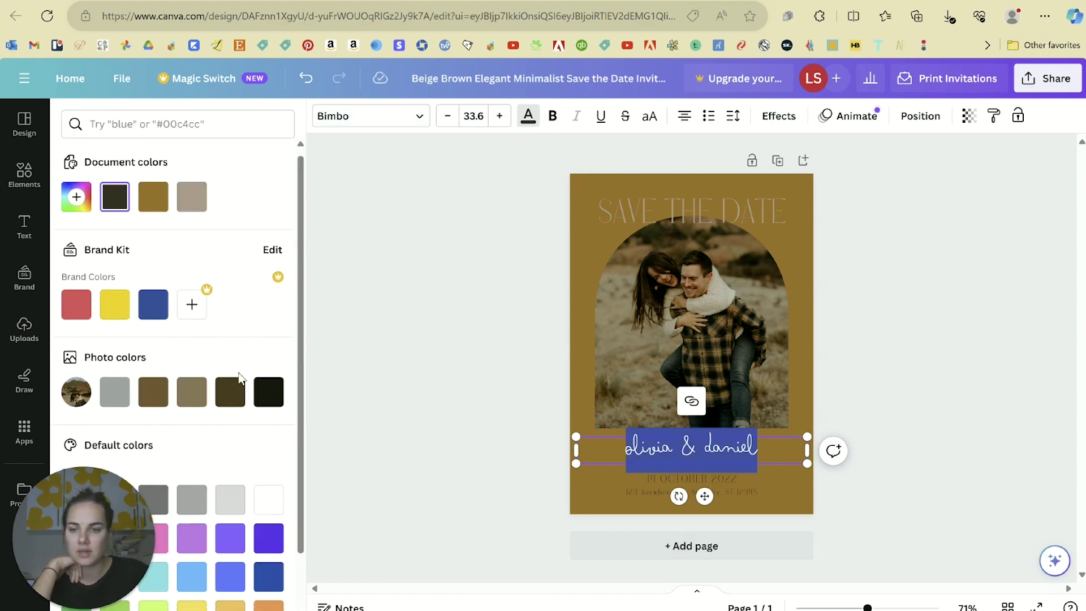
pyautogui.scroll(-1, 260, 432)
pyautogui.click(268, 434)
pyautogui.click(372, 363)
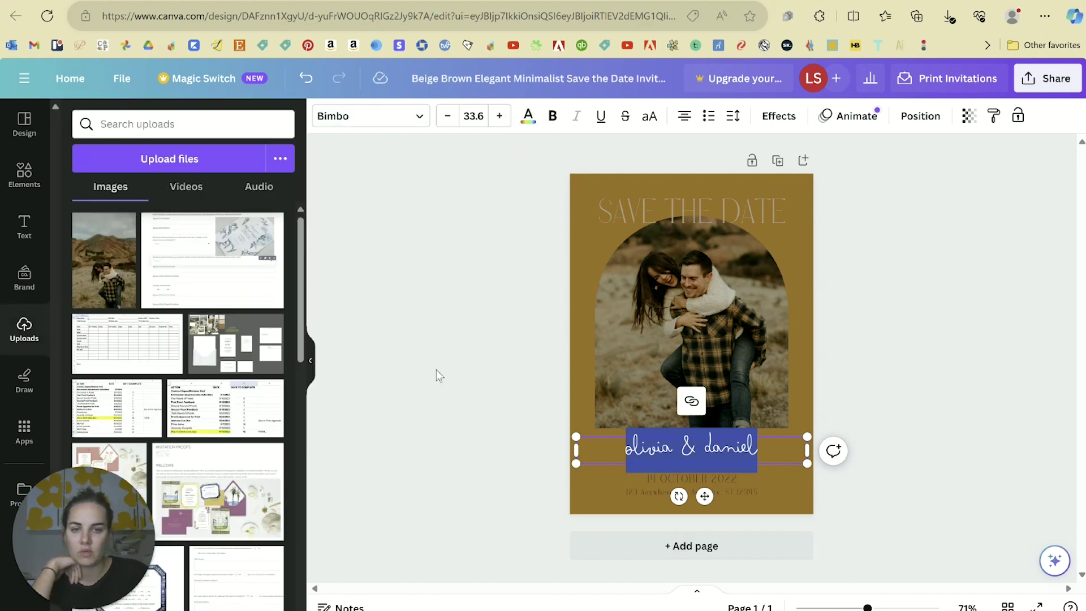
pyautogui.click(620, 434)
pyautogui.click(734, 455)
pyautogui.moveTo(734, 455); pyautogui.dragTo(736, 445)
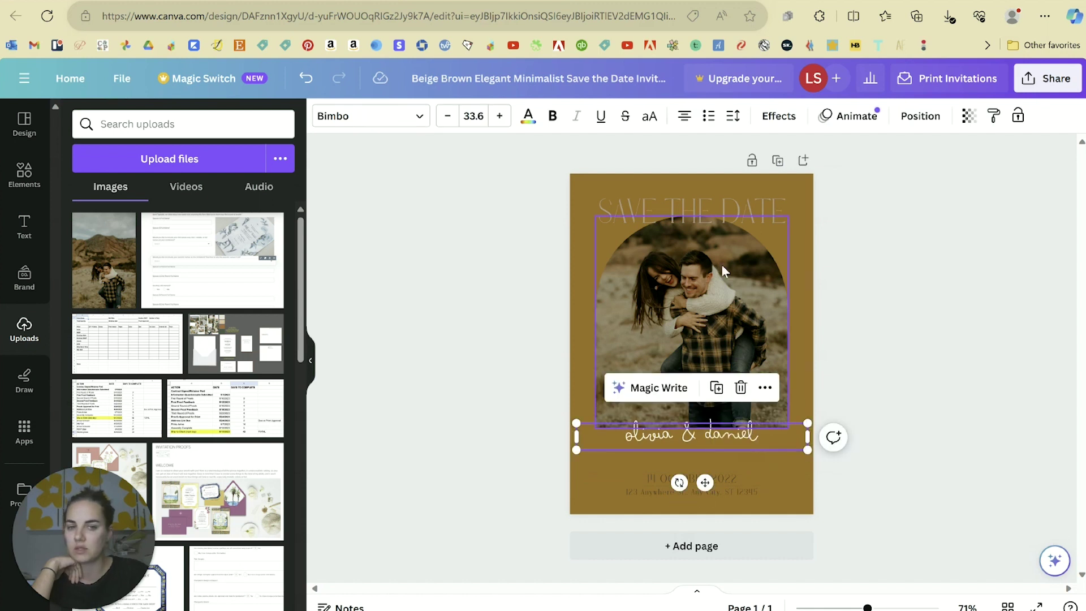
# Replace the heading text 'SAVE THE DATE' with 'PACK YOUR BAGS!'.
pyautogui.click(742, 212)
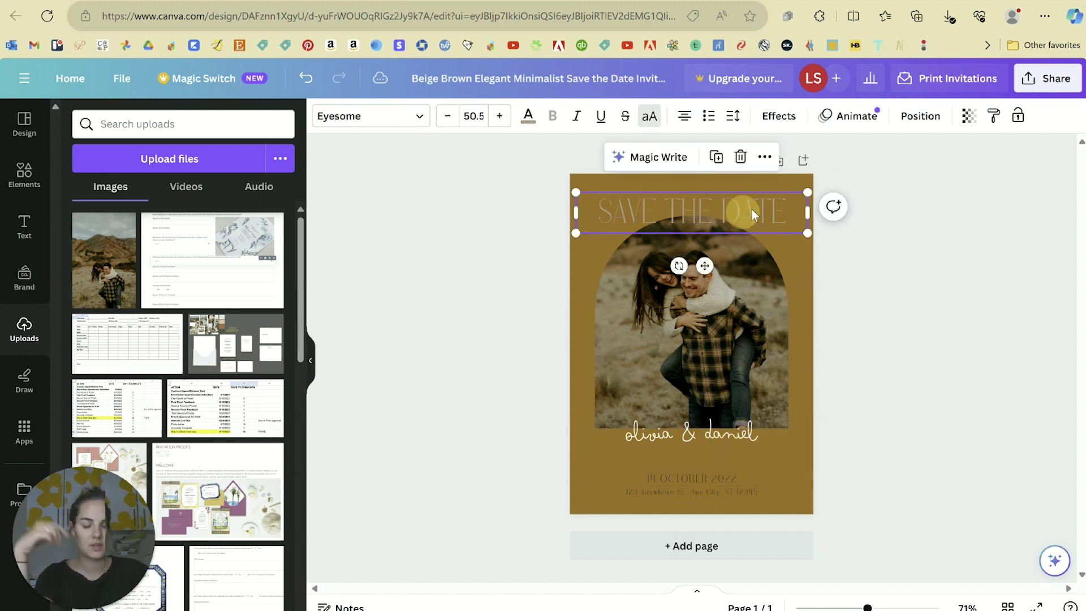
pyautogui.click(848, 272)
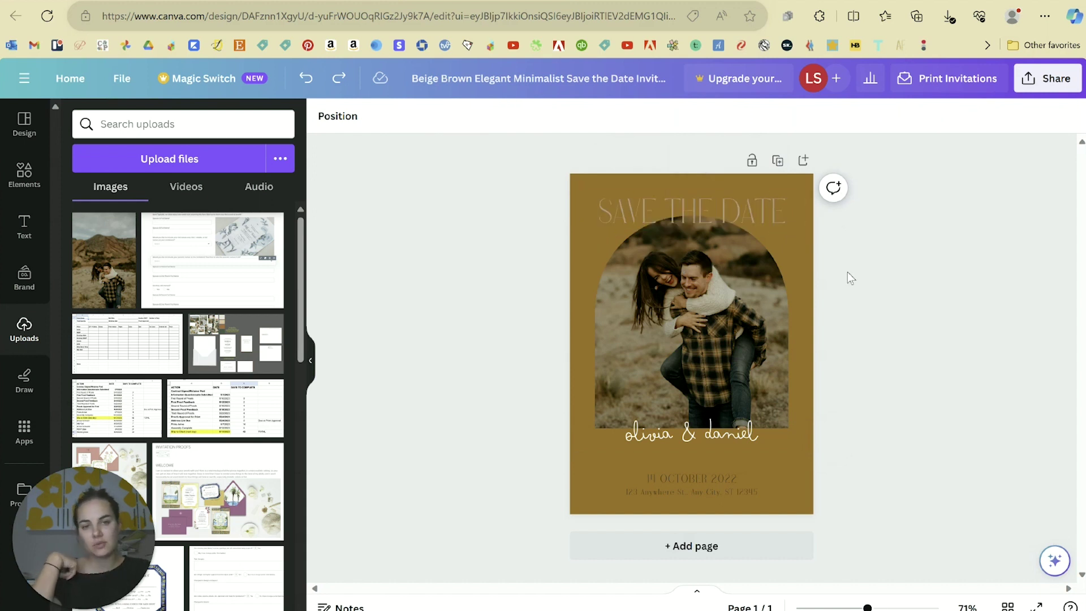
pyautogui.click(683, 212)
pyautogui.click(683, 211)
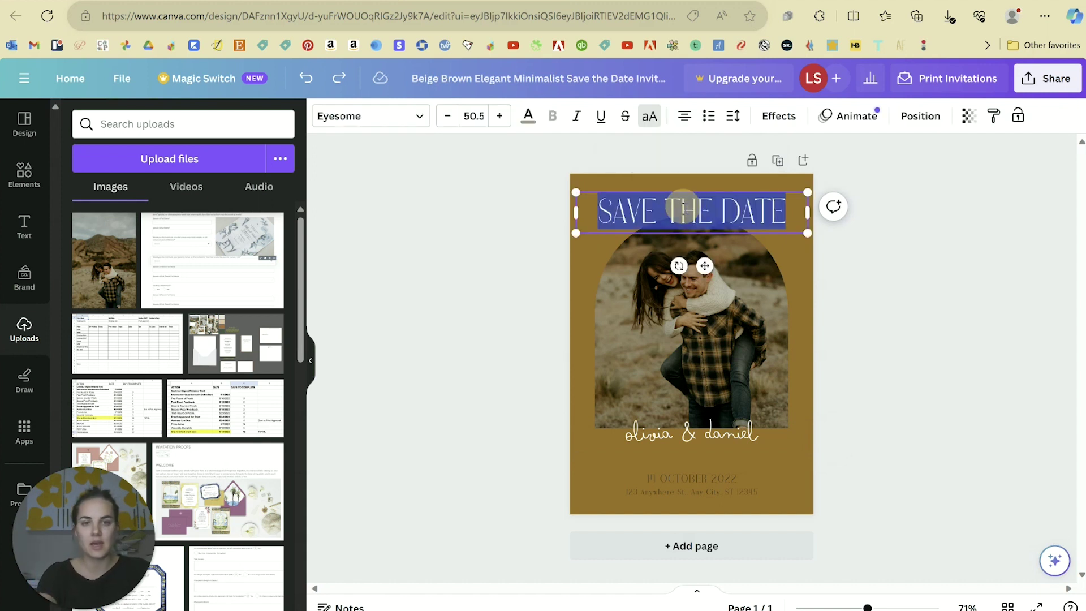
pyautogui.write('PACK YOUR BAGS!')
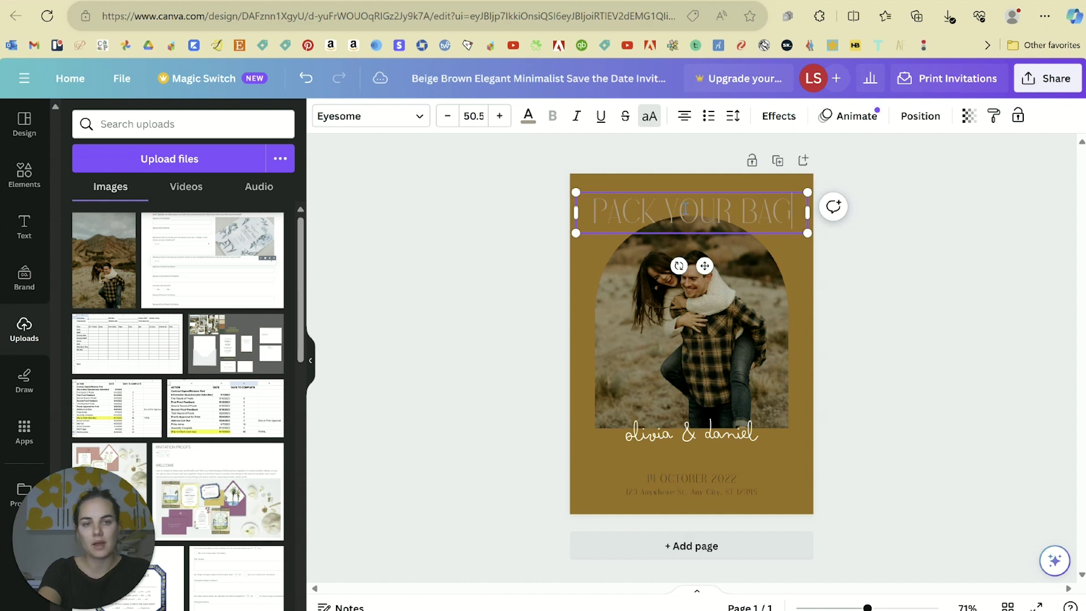
pyautogui.tripleClick(672, 210)
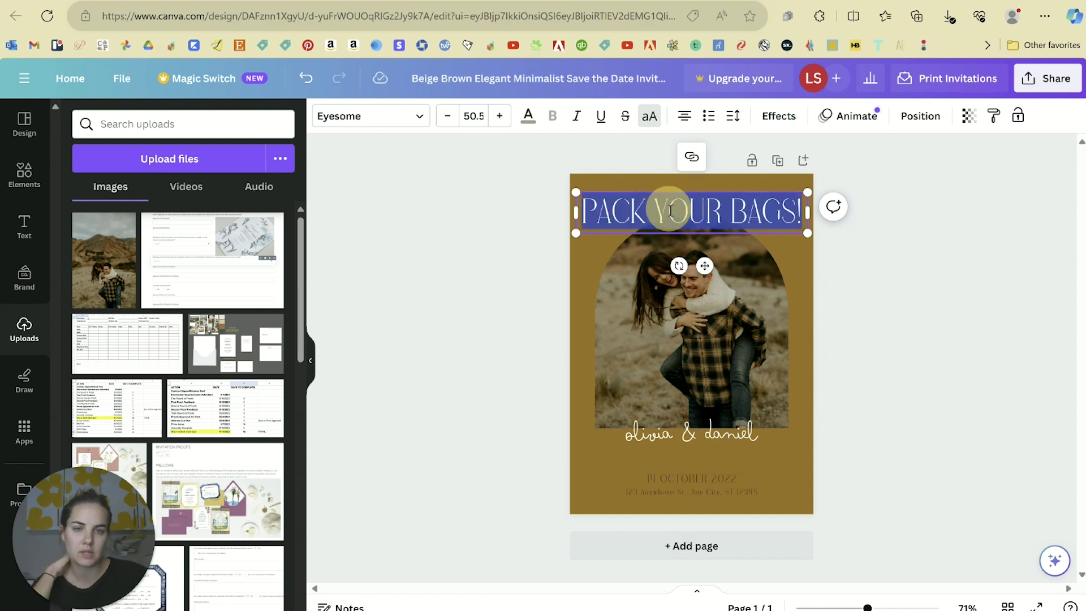
pyautogui.click(365, 125)
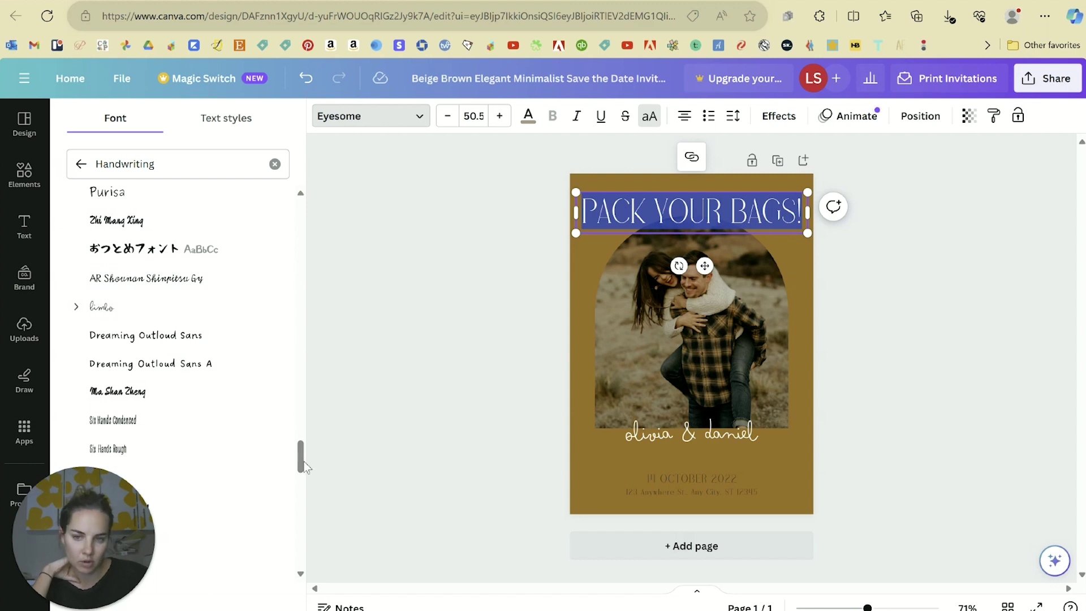
# Set the 'PACK YOUR BAGS!' heading in Cardo and make it white.
pyautogui.moveTo(300, 461); pyautogui.dragTo(300, 500)
pyautogui.hotkey('ctrl', 'z')
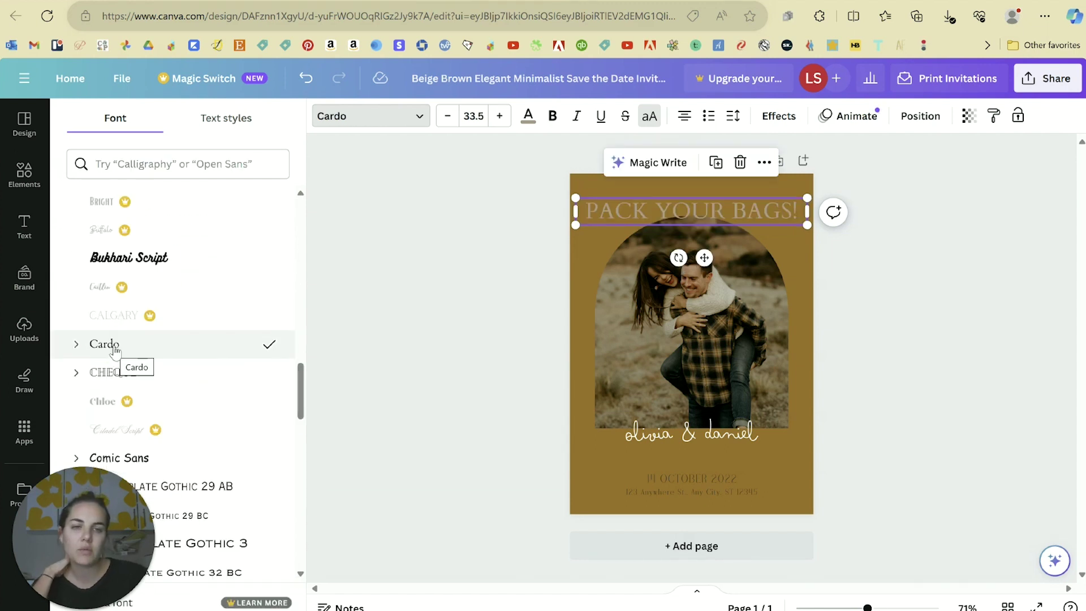
pyautogui.click(529, 116)
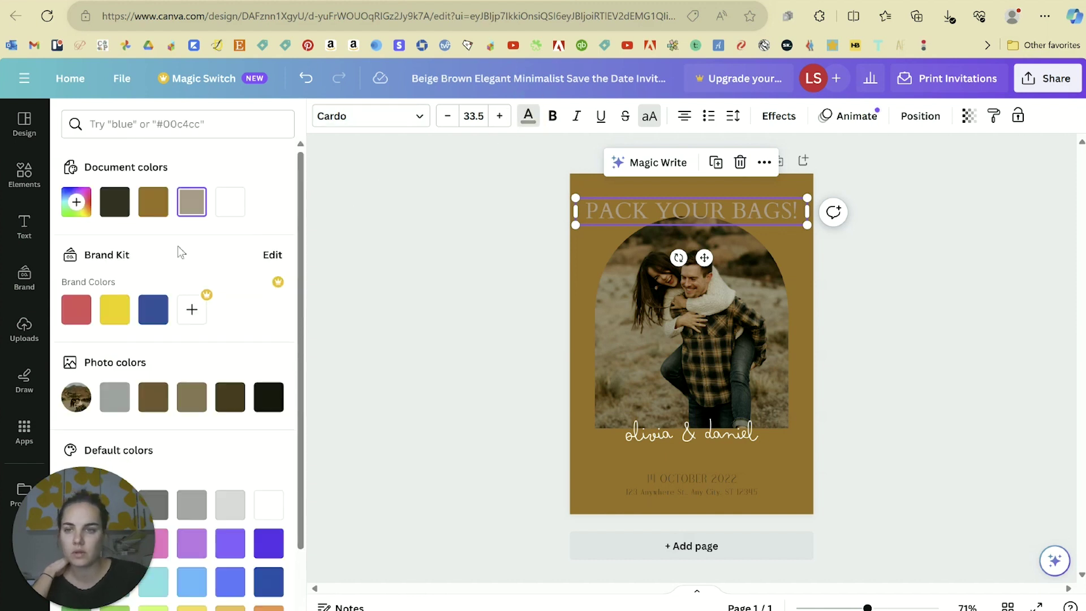
pyautogui.click(230, 201)
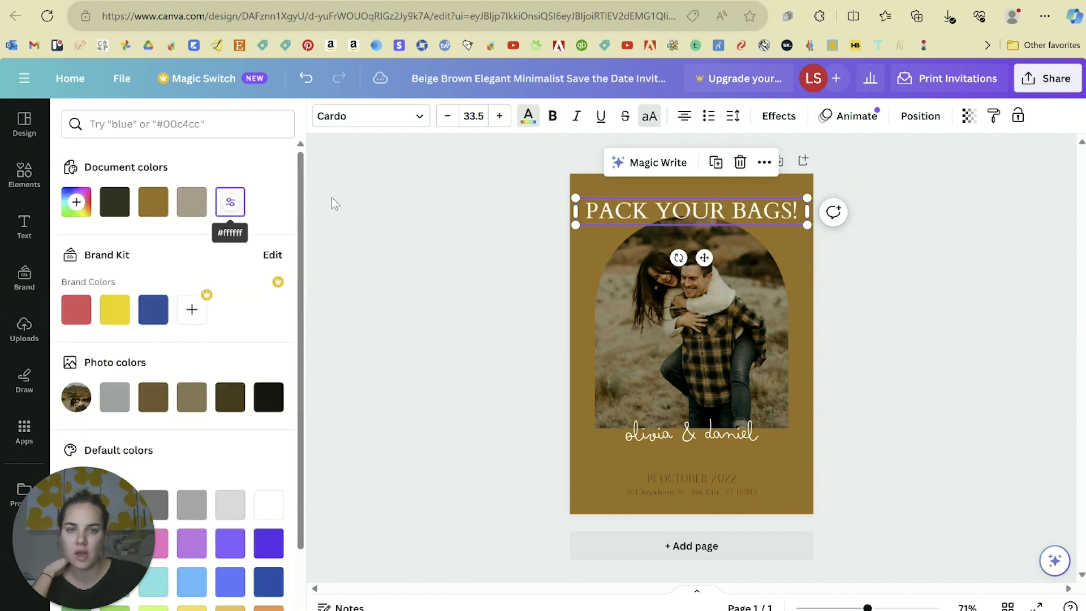
# Shrink the heading to size 26.5 and move it slightly lower above the photo.
pyautogui.click(447, 115)
pyautogui.click(447, 116)
pyautogui.click(447, 116)
pyautogui.click(447, 116)
pyautogui.click(448, 116)
pyautogui.click(447, 116)
pyautogui.click(447, 116)
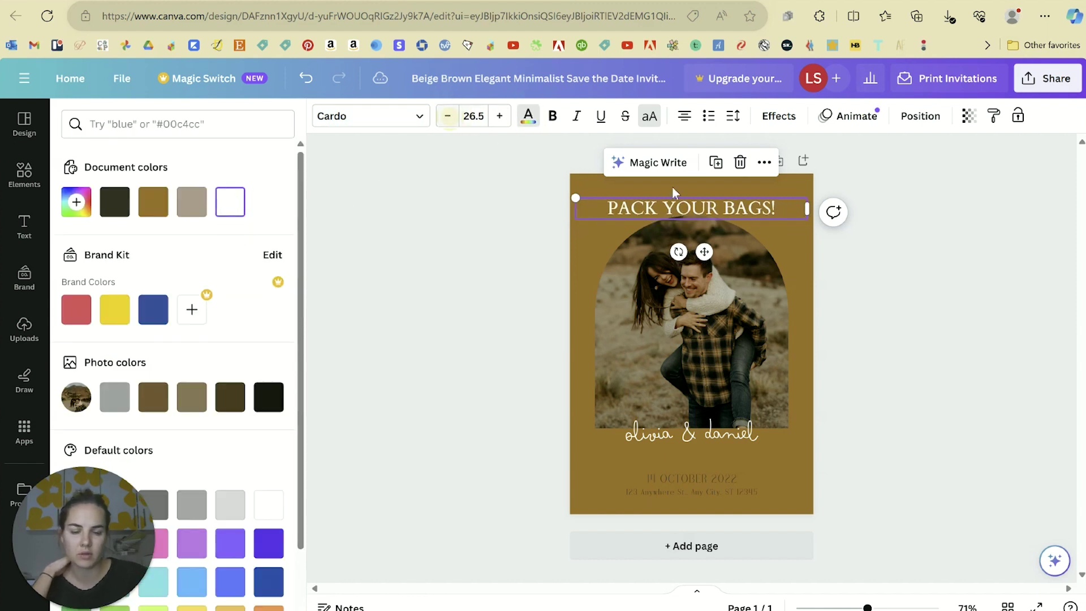
pyautogui.click(905, 260)
pyautogui.click(881, 258)
pyautogui.moveTo(738, 210); pyautogui.dragTo(740, 215)
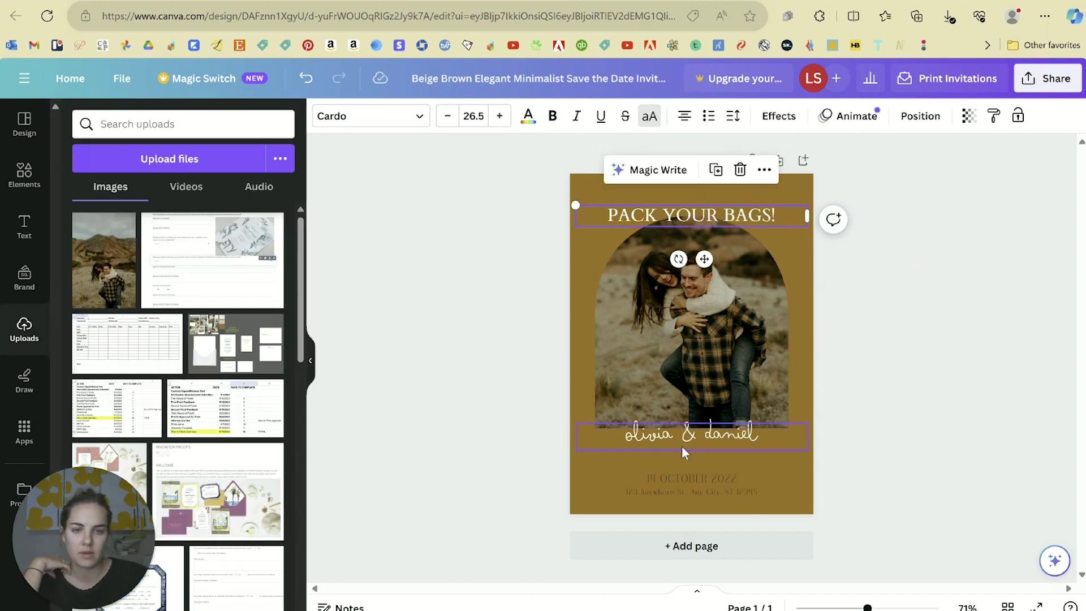
pyautogui.click(884, 405)
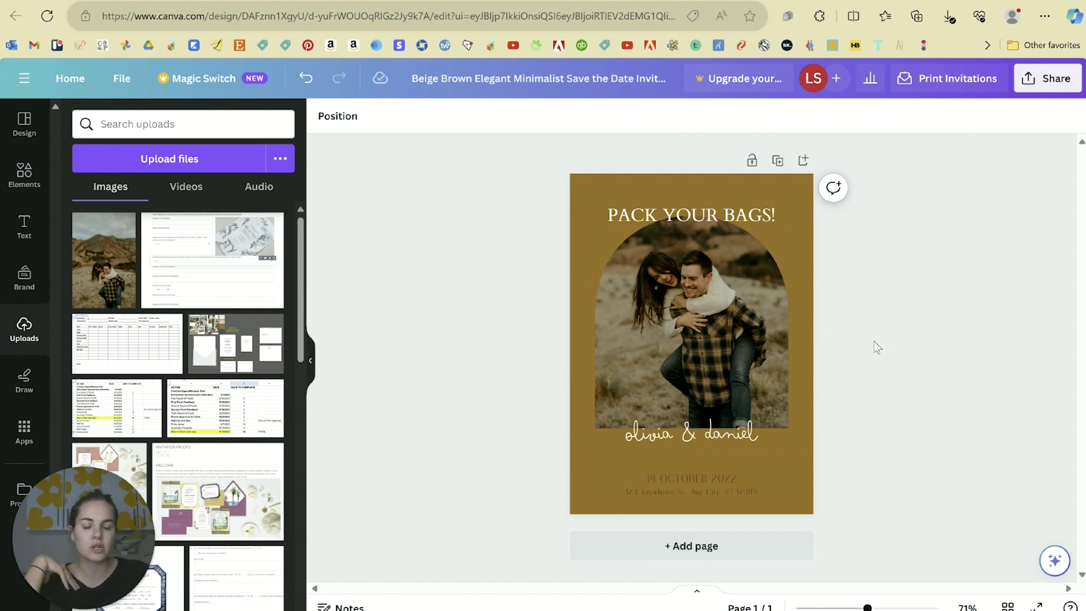
# Select the date and address lines, nudge them up, and make them white.
pyautogui.click(739, 349)
pyautogui.click(718, 481)
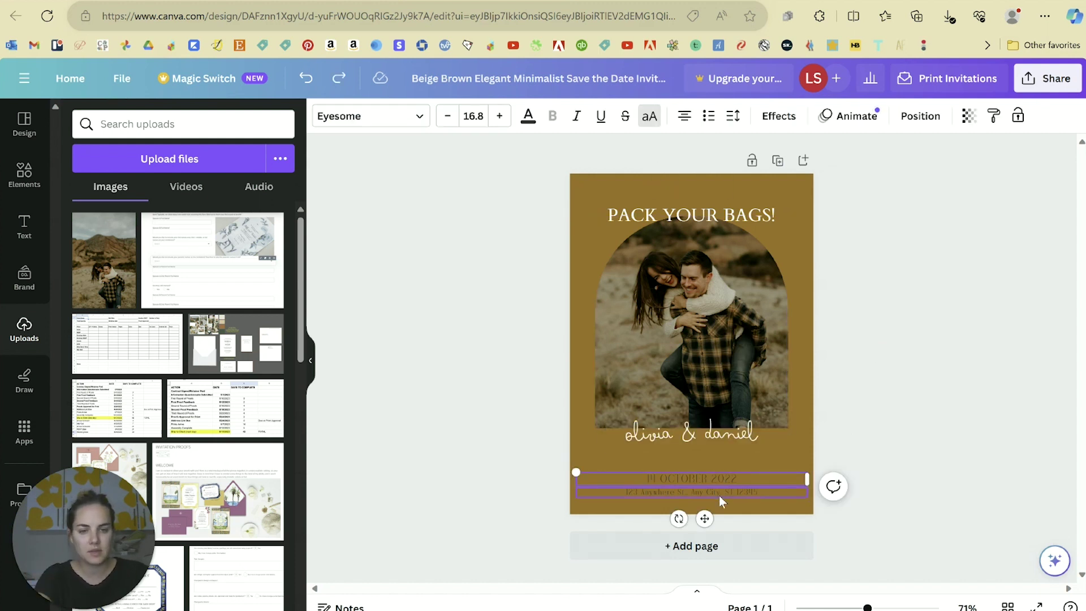
pyautogui.keyDown('shift'); pyautogui.click(718, 495); pyautogui.keyUp('shift')
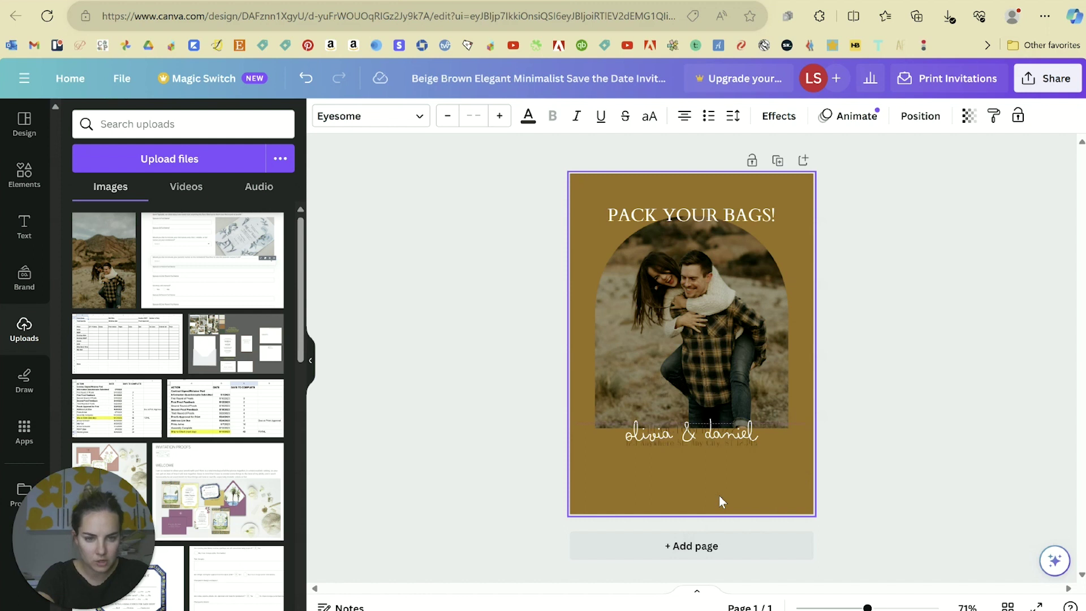
pyautogui.hotkey('shift', 'Up')
pyautogui.hotkey('shift', 'Up')
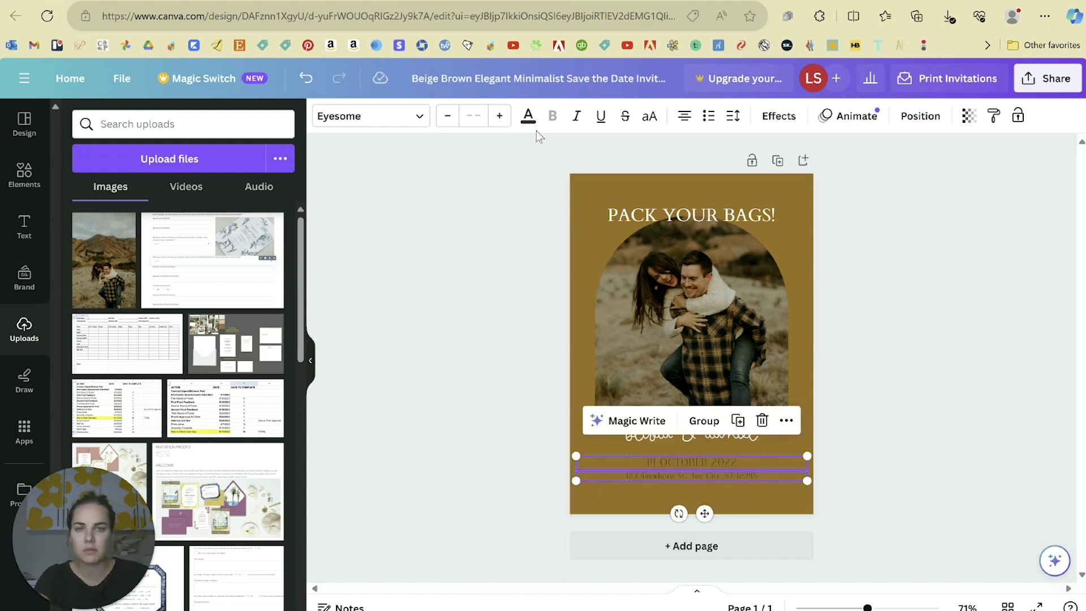
pyautogui.click(528, 116)
pyautogui.click(192, 202)
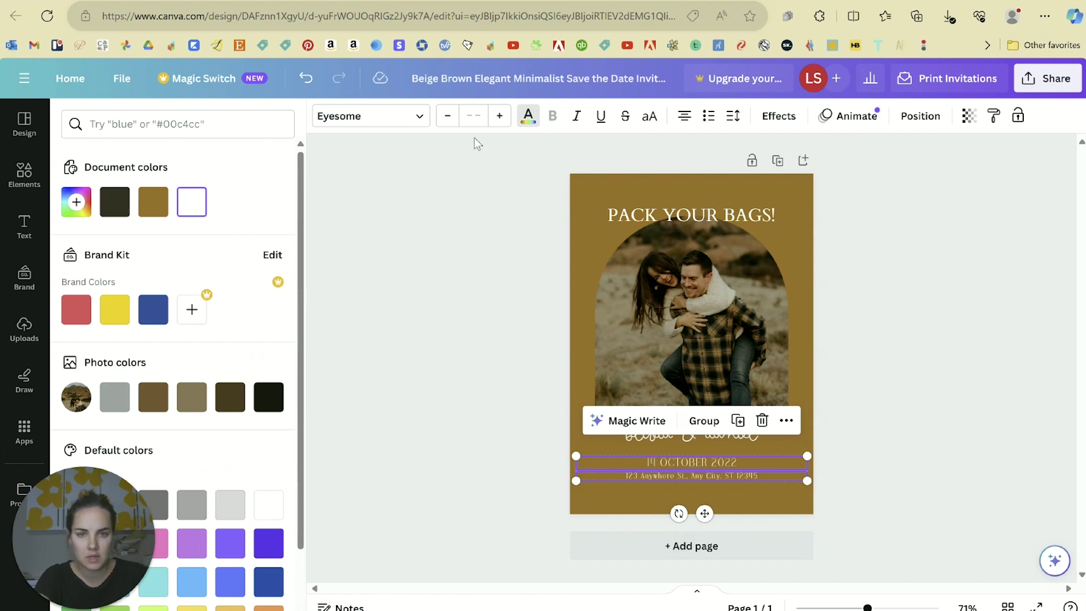
# Set the date and address in Cardo and italicise the address line.
pyautogui.click(384, 116)
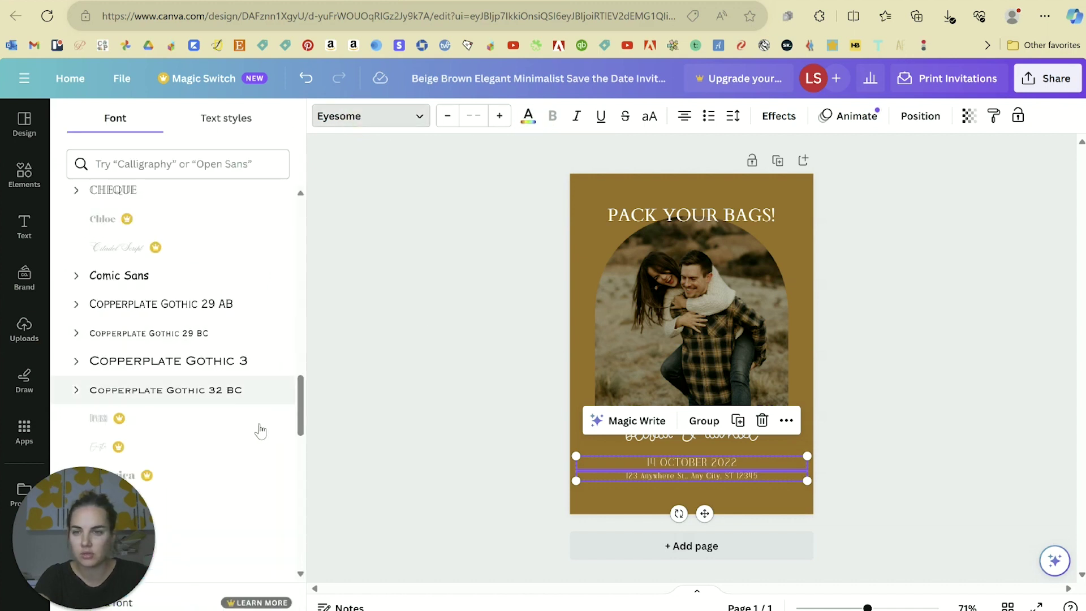
pyautogui.scroll(3, 207, 390)
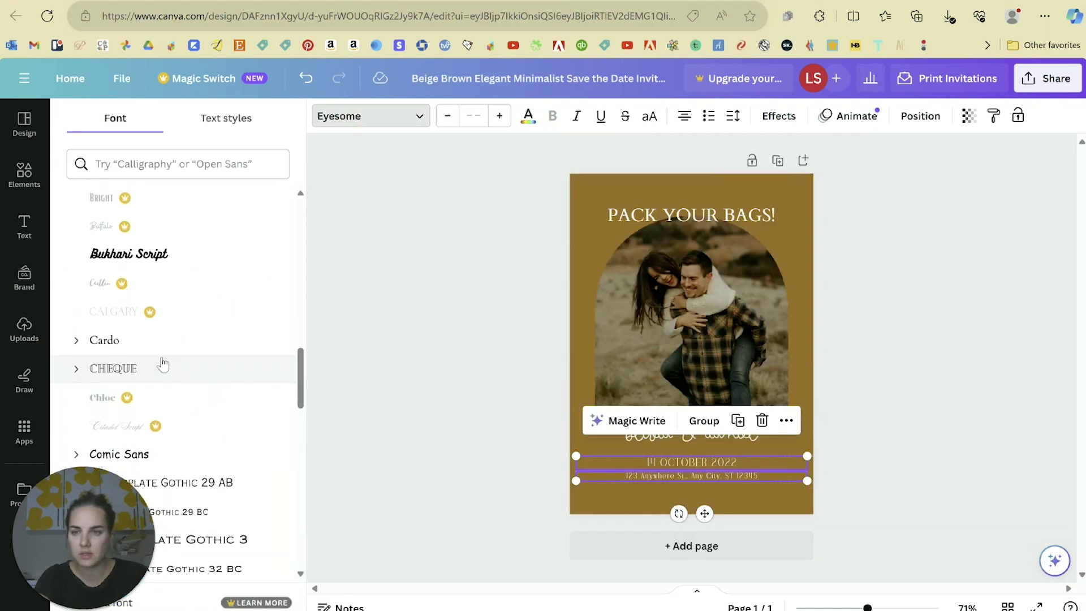
pyautogui.click(158, 341)
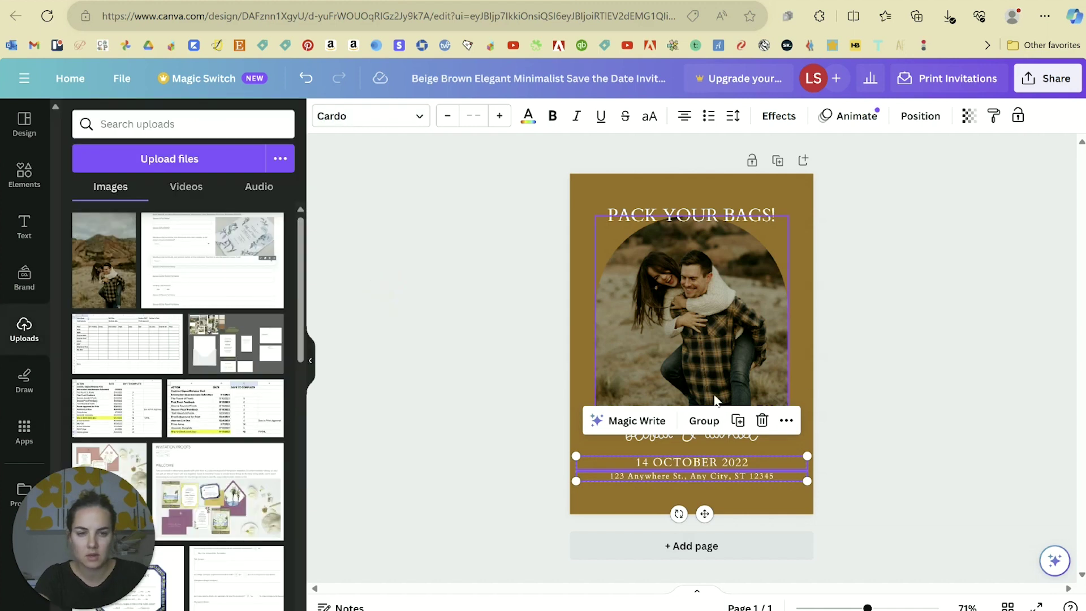
pyautogui.click(846, 383)
pyautogui.click(723, 477)
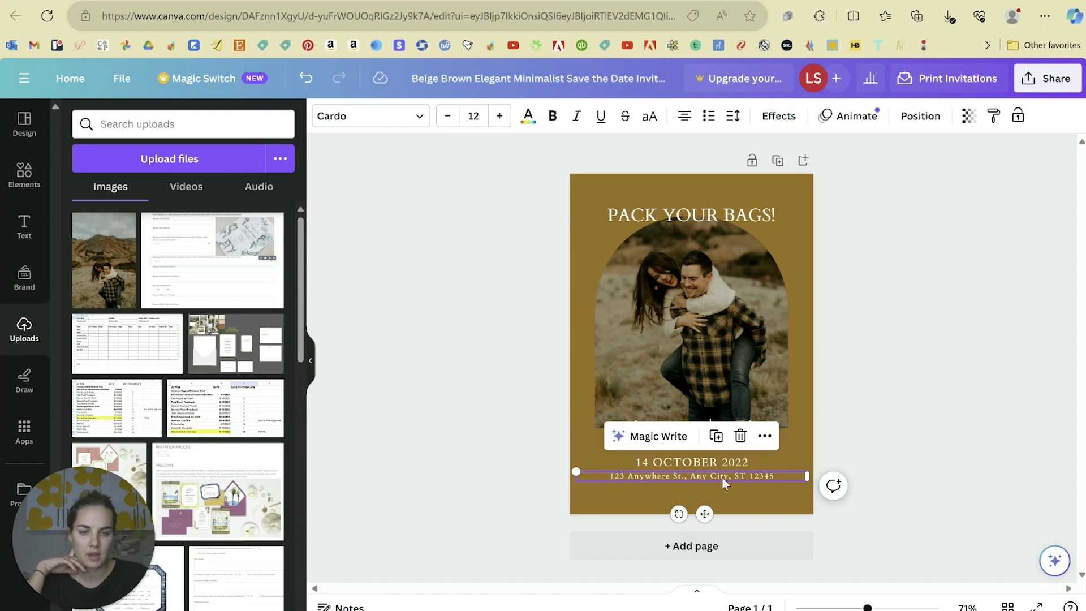
pyautogui.click(577, 116)
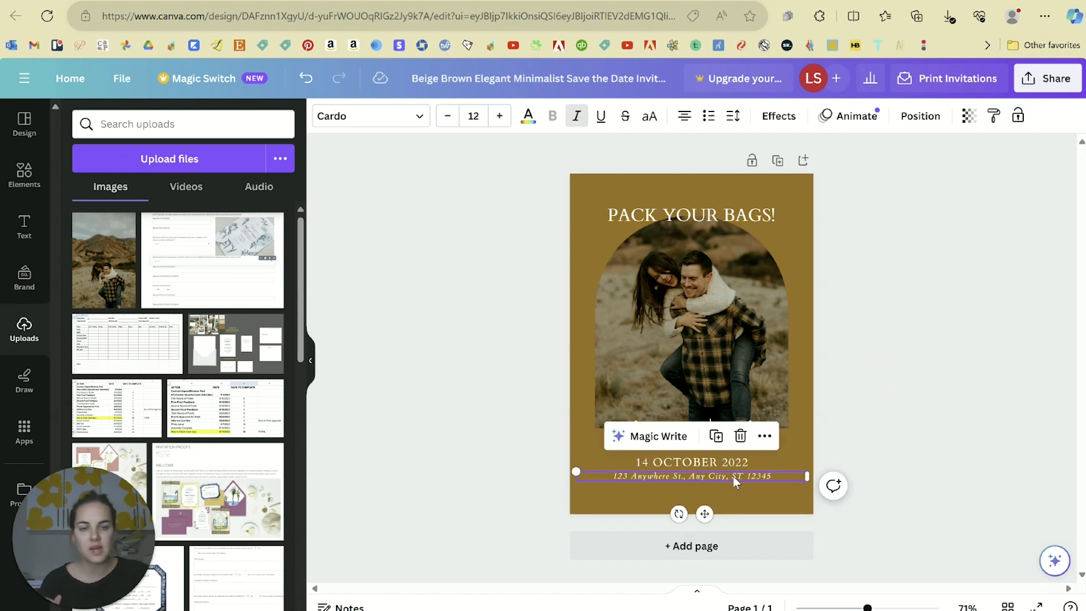
pyautogui.click(886, 408)
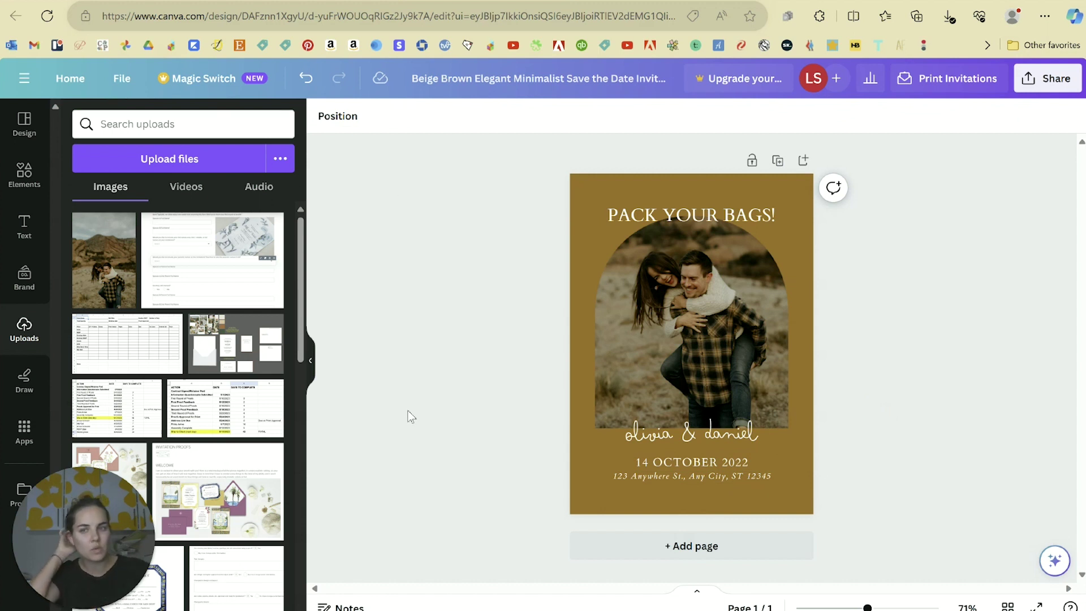
# Search the Elements library for 'star'.
pyautogui.click(25, 172)
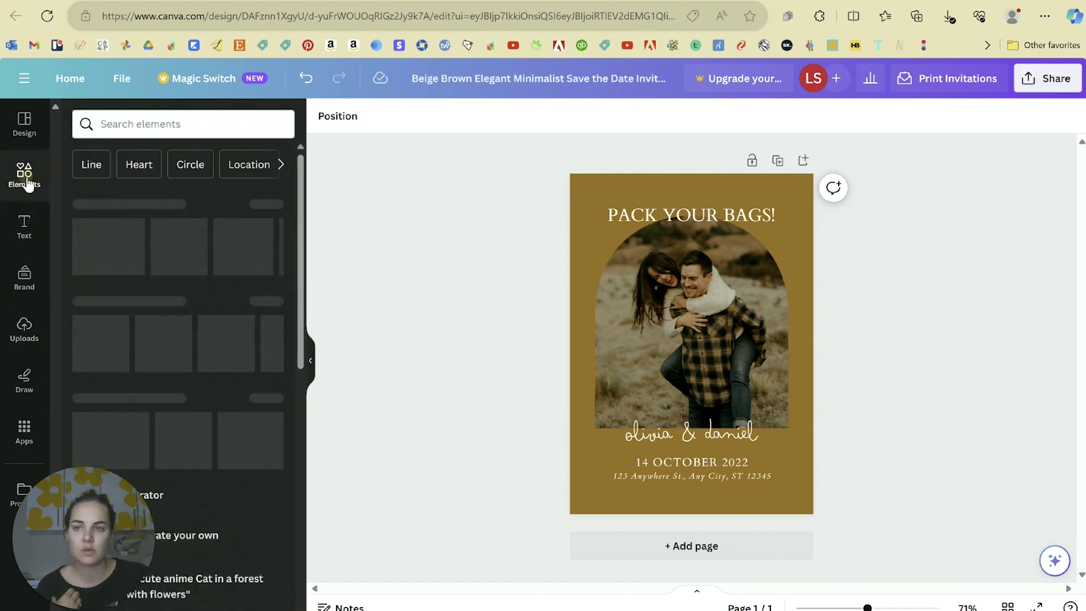
pyautogui.click(137, 131)
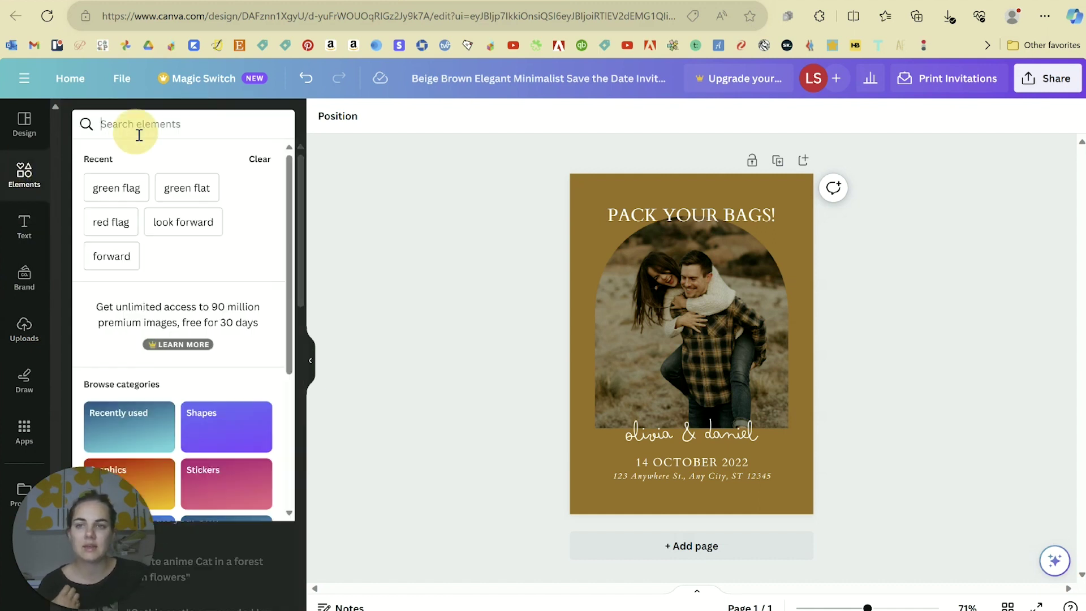
pyautogui.write('star')
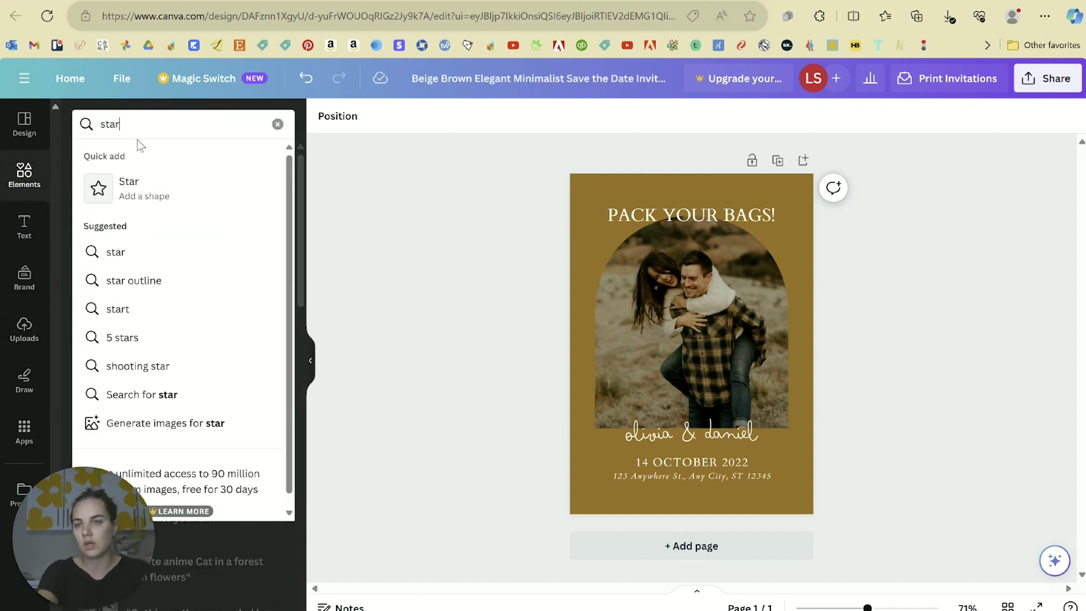
pyautogui.press('Return')
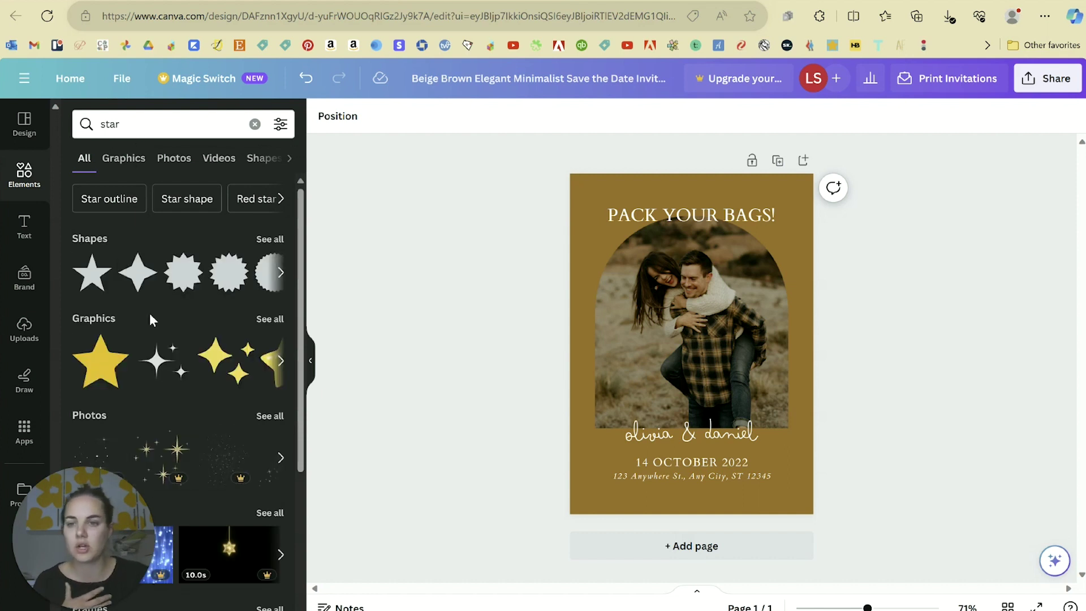
pyautogui.scroll(-2, 171, 390)
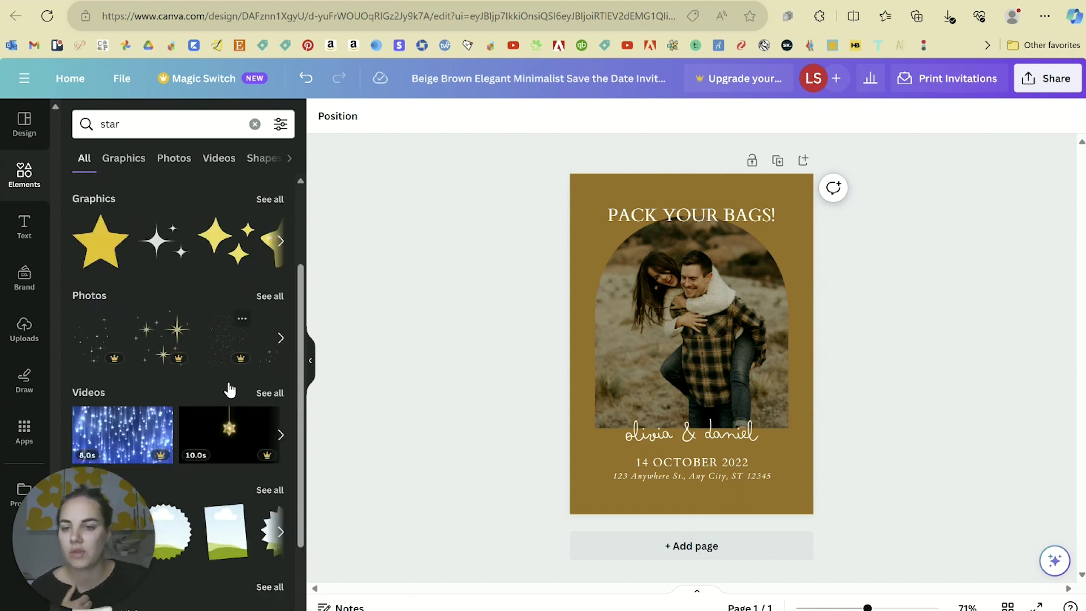
pyautogui.scroll(-2, 230, 390)
# Open all star graphics and place a dark sparkle at the photo's top-left.
pyautogui.moveTo(300, 464); pyautogui.dragTo(296, 317)
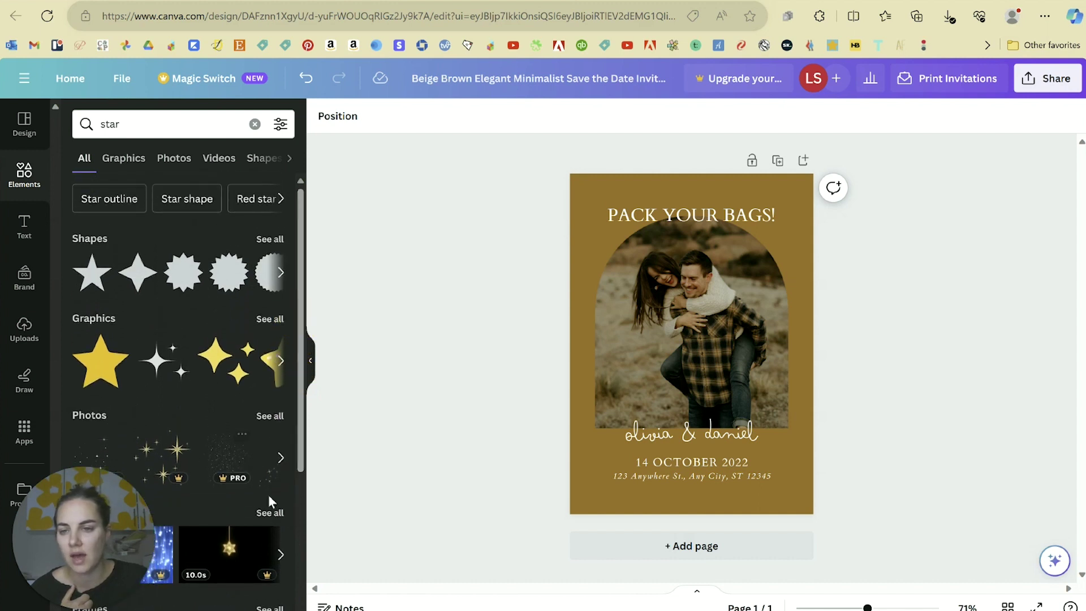
pyautogui.click(270, 320)
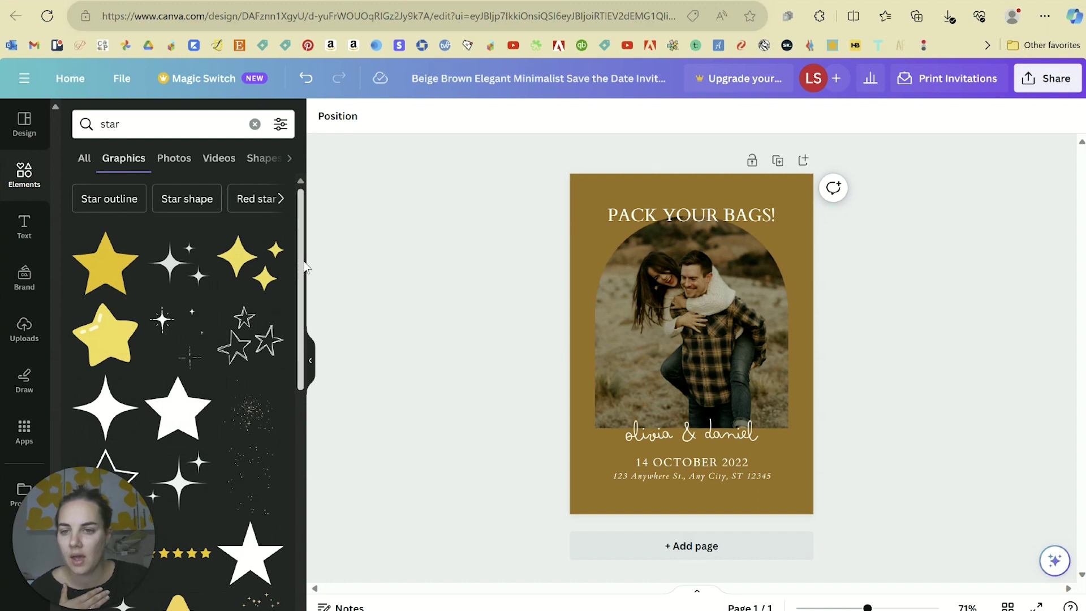
pyautogui.moveTo(300, 265); pyautogui.dragTo(326, 479)
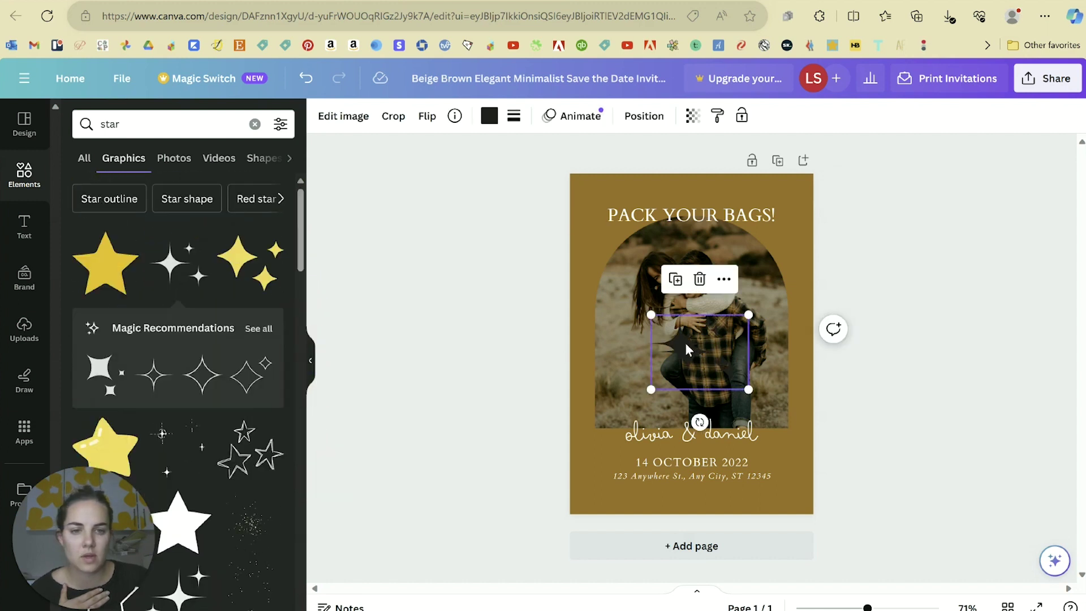
pyautogui.moveTo(684, 341); pyautogui.dragTo(582, 232)
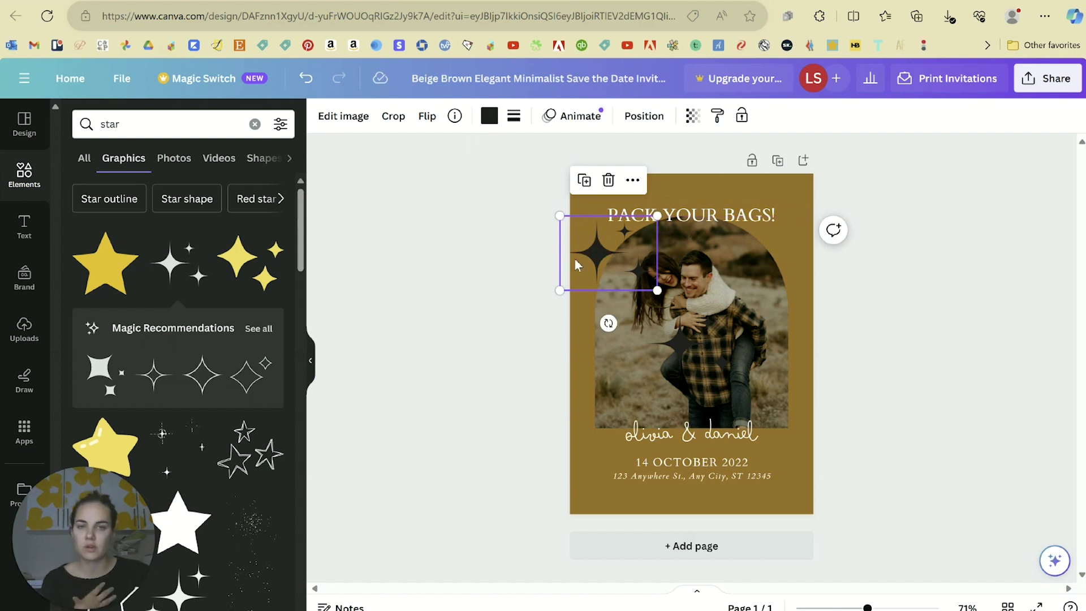
# Turn the top-left sparkle white and make it smaller.
pyautogui.click(490, 116)
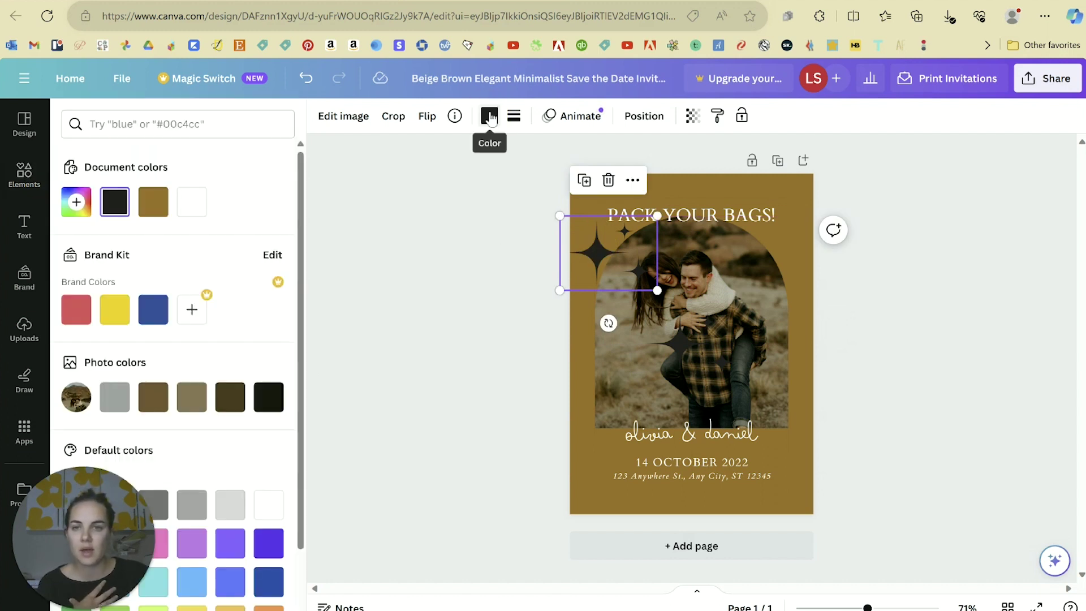
pyautogui.click(204, 206)
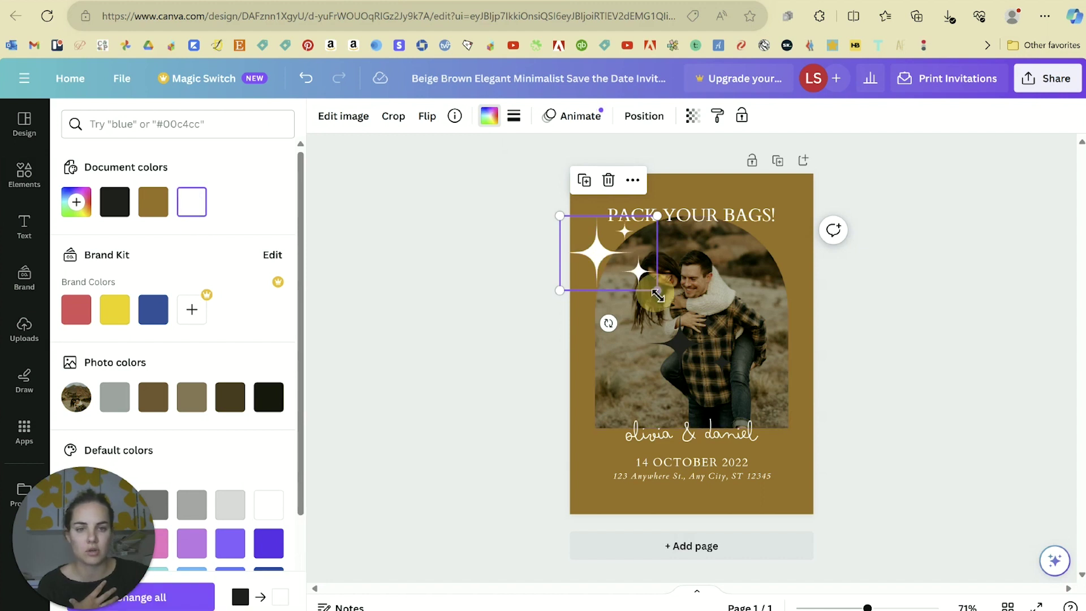
pyautogui.moveTo(657, 295); pyautogui.dragTo(600, 252)
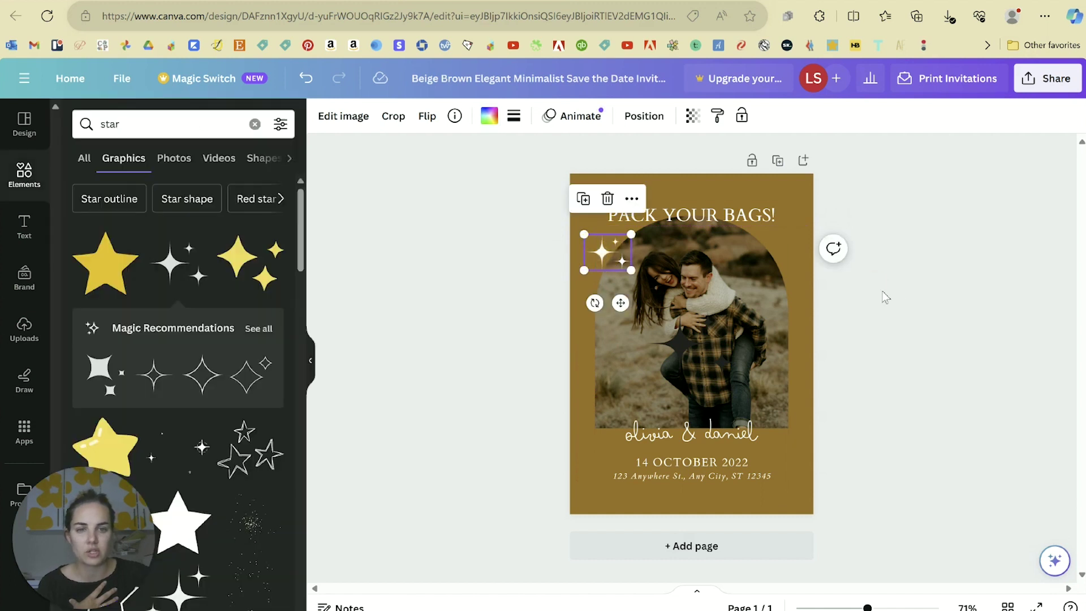
pyautogui.click(902, 298)
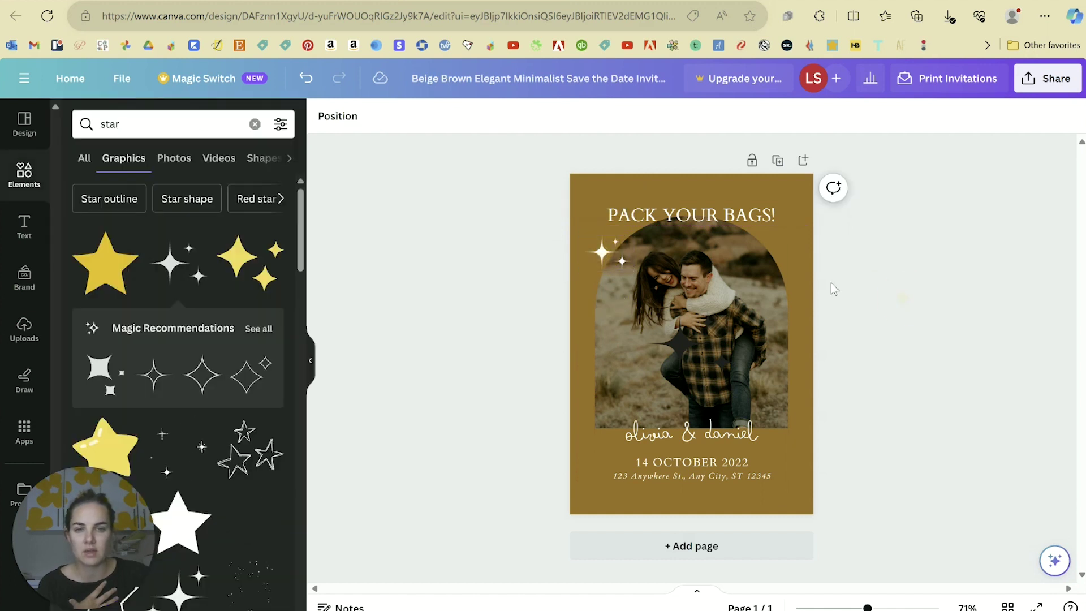
pyautogui.click(603, 260)
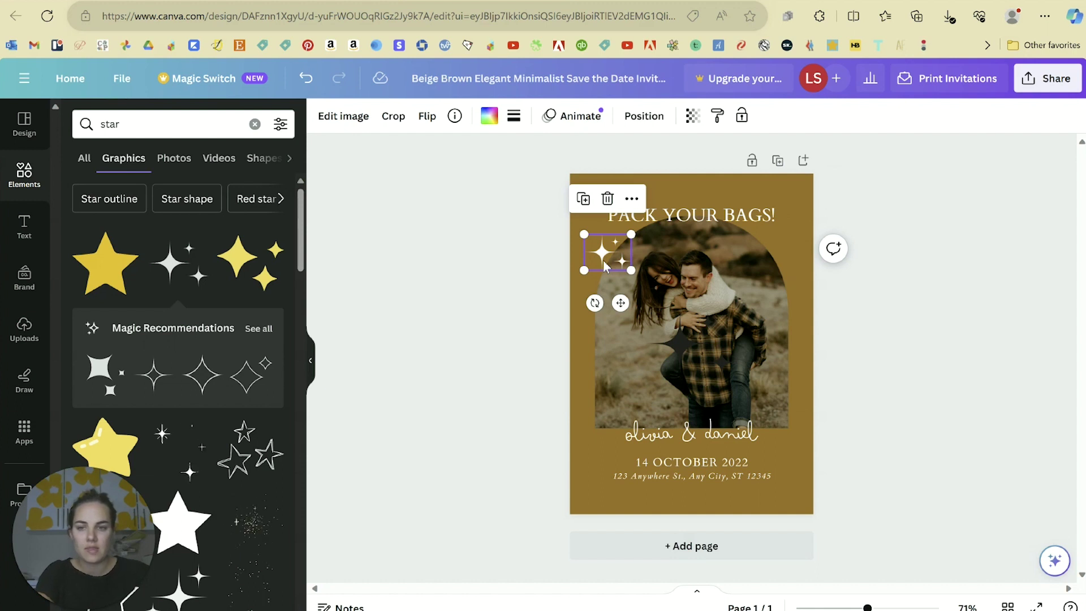
# Add a second sparkle, make it white and small, and move it beside the couple's names.
pyautogui.click(104, 370)
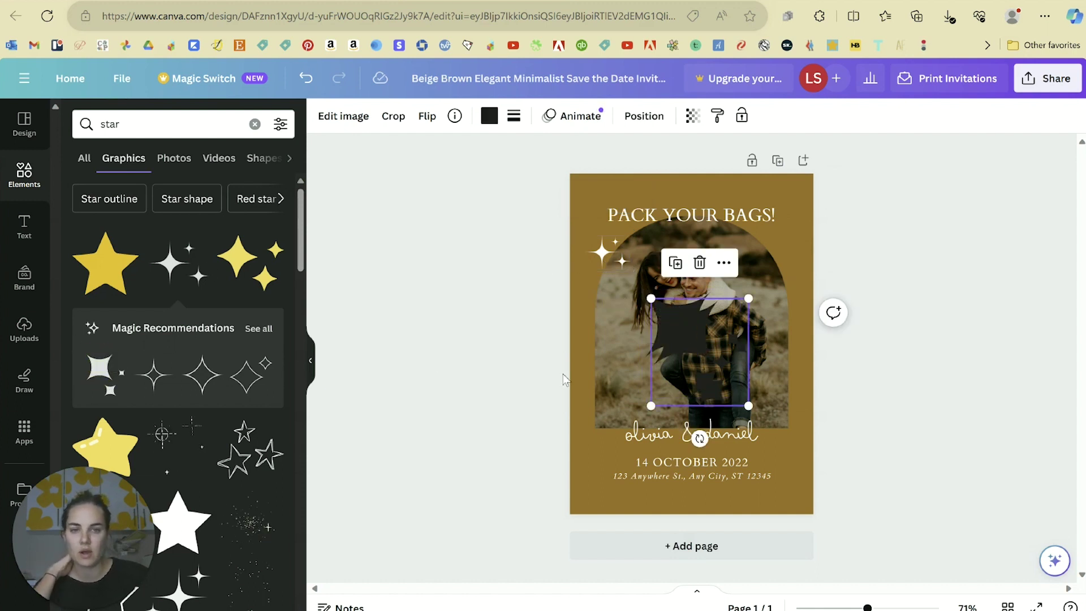
pyautogui.moveTo(686, 336); pyautogui.dragTo(615, 325)
pyautogui.click(489, 115)
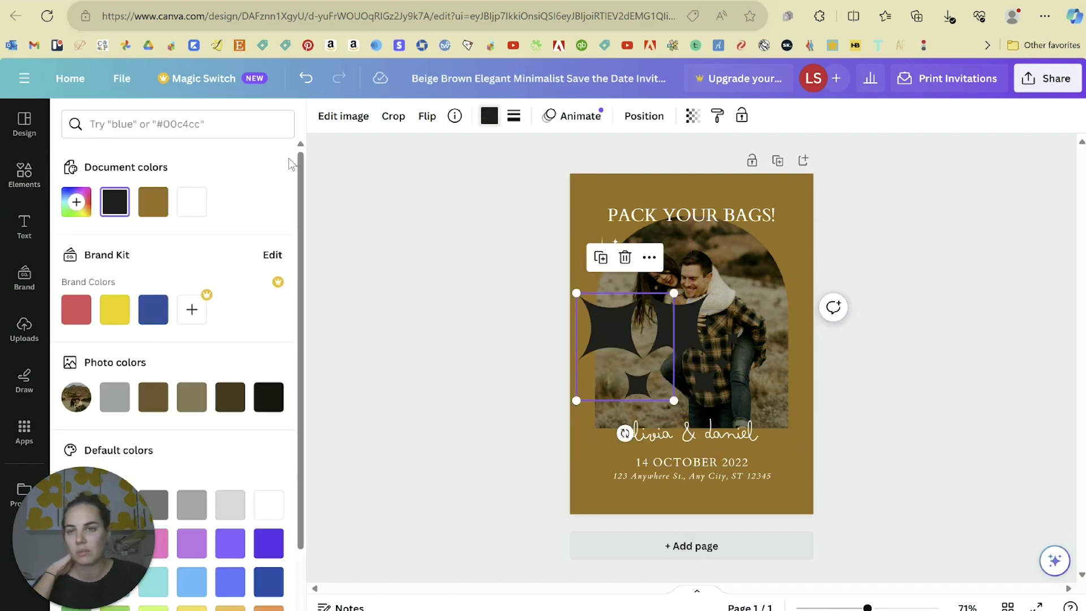
pyautogui.click(192, 202)
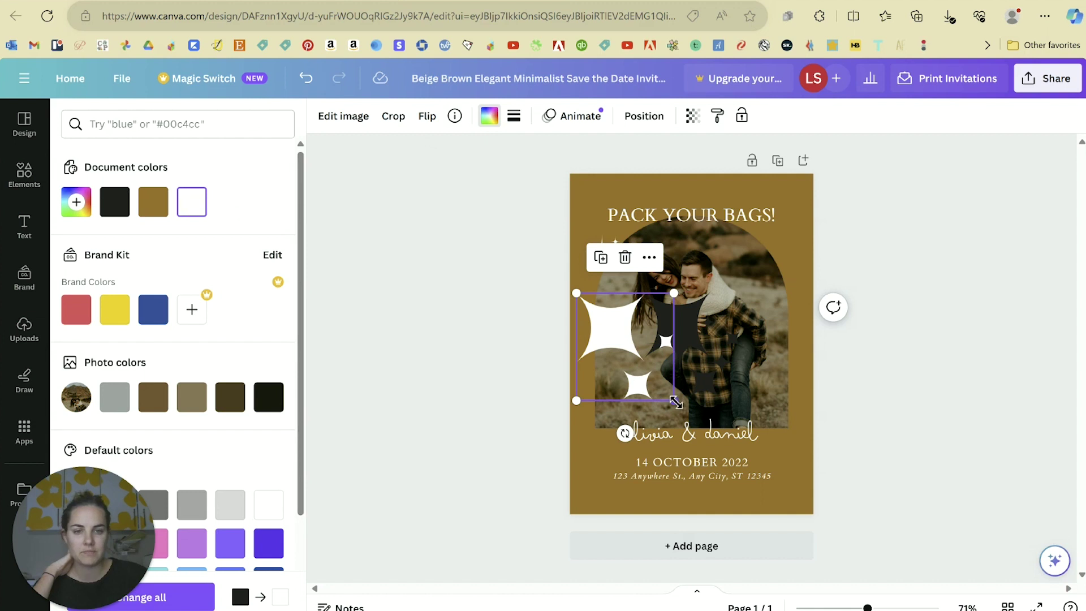
pyautogui.moveTo(676, 402); pyautogui.dragTo(607, 328)
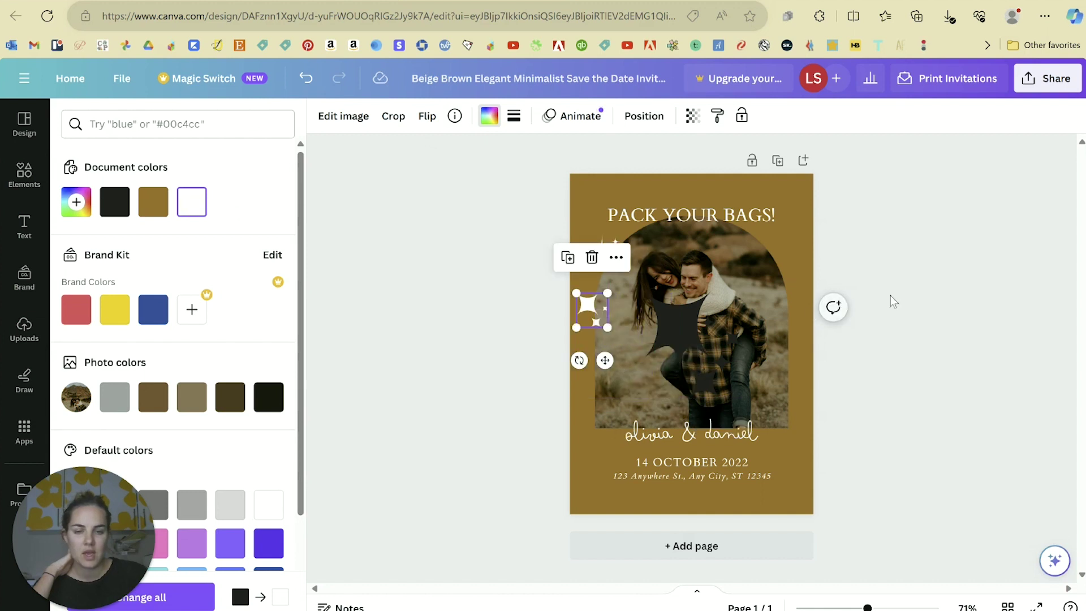
pyautogui.press('Escape')
pyautogui.click(885, 239)
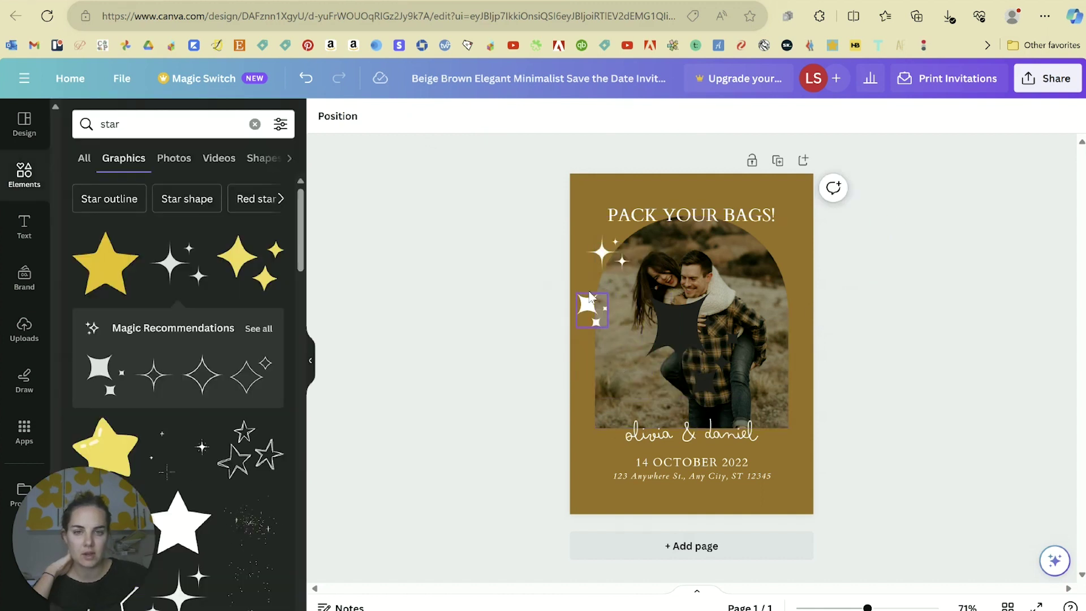
pyautogui.moveTo(589, 295); pyautogui.dragTo(775, 423)
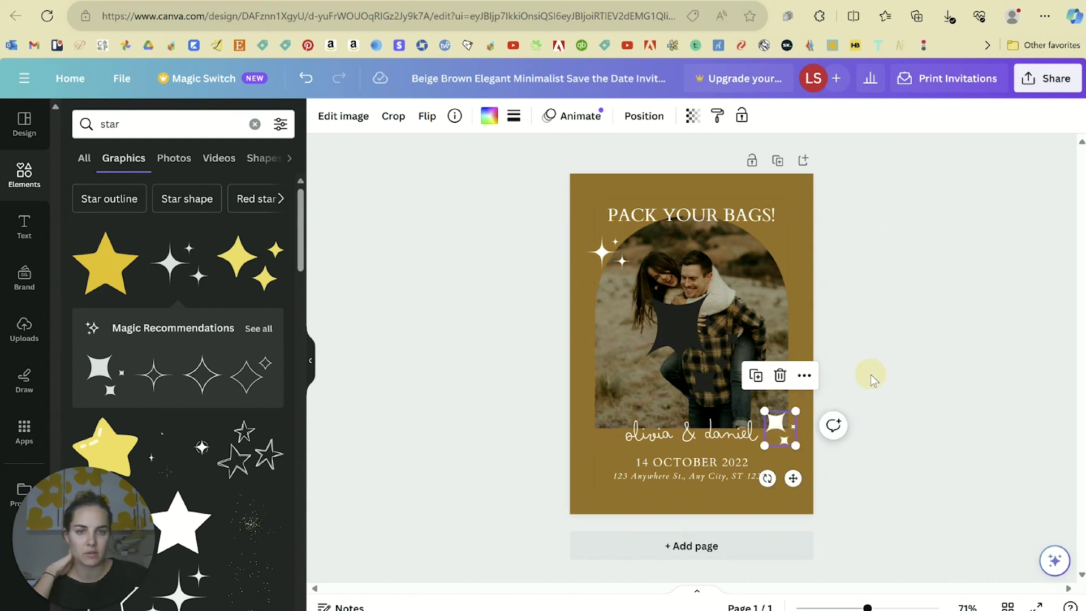
pyautogui.click(870, 374)
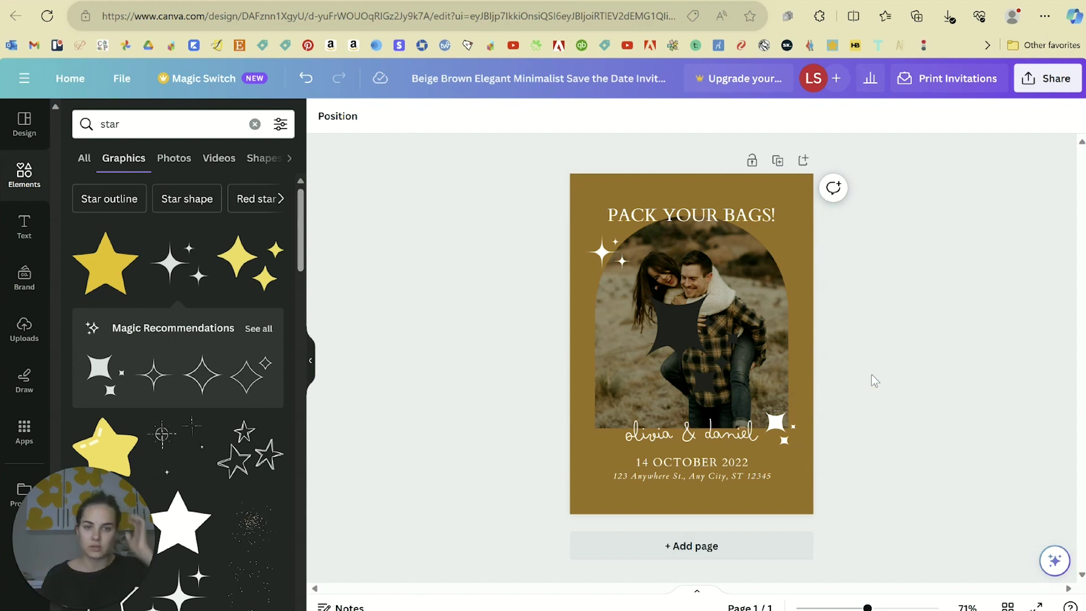
# Replace the sparkle by the names with a copy of the top-left sparkle, flipped horizontally.
pyautogui.click(784, 416)
pyautogui.press('Delete')
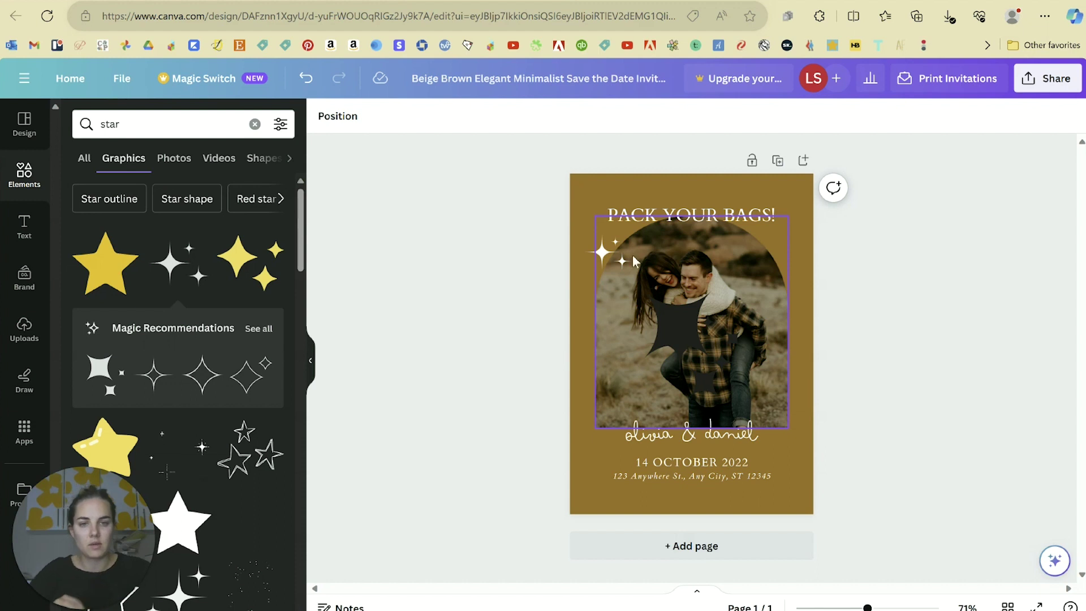
pyautogui.click(611, 256)
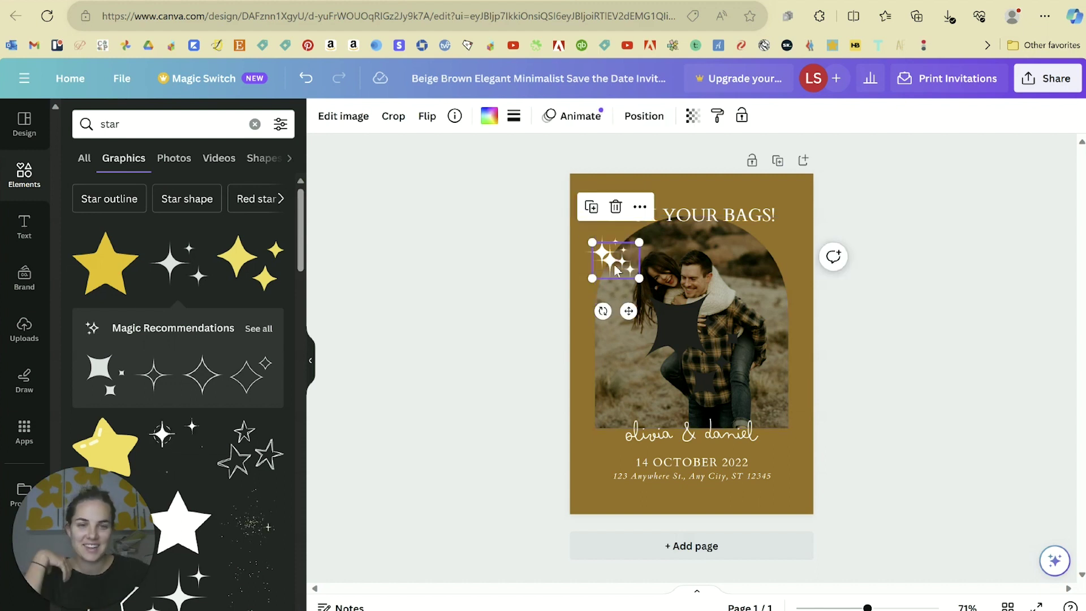
pyautogui.moveTo(613, 263); pyautogui.dragTo(761, 431)
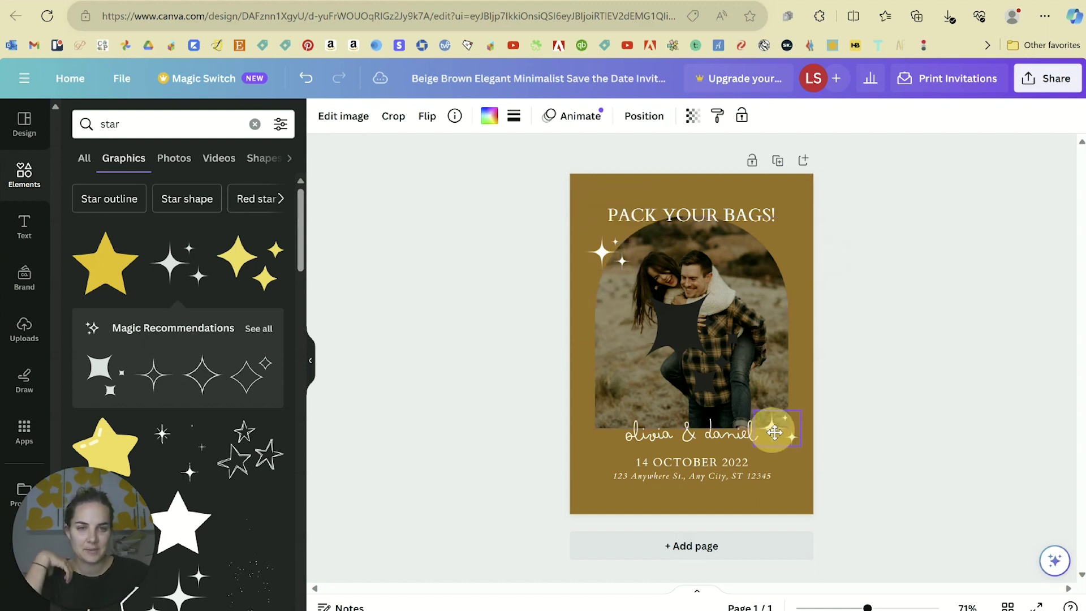
pyautogui.click(427, 119)
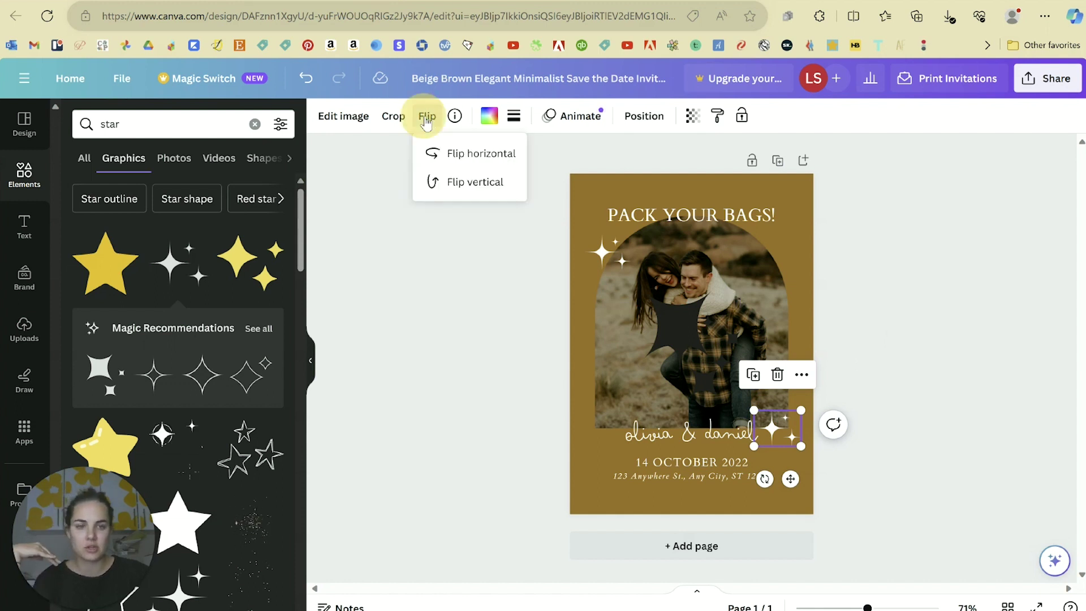
pyautogui.click(435, 152)
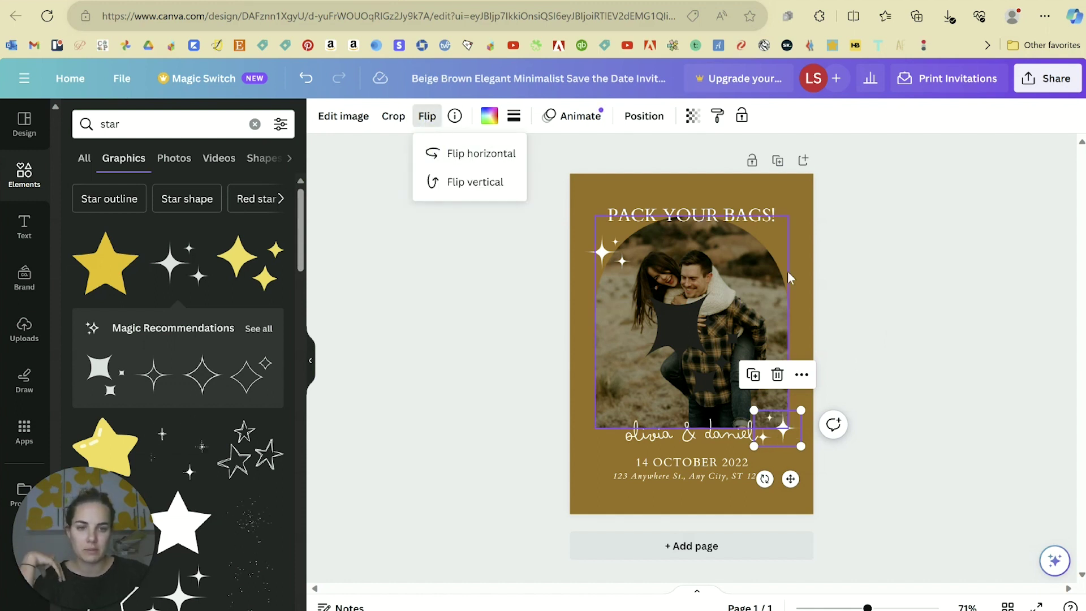
# Shrink the sparkle beside the names and slightly shrink the heading sparkle.
pyautogui.click(939, 288)
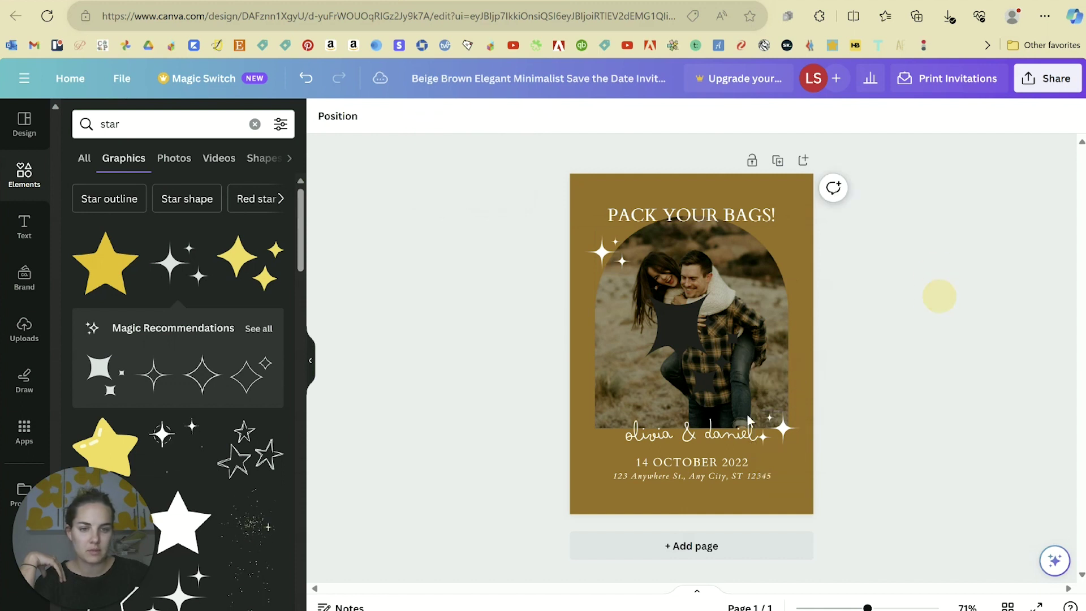
pyautogui.click(784, 437)
pyautogui.moveTo(755, 411); pyautogui.dragTo(765, 416)
pyautogui.click(610, 252)
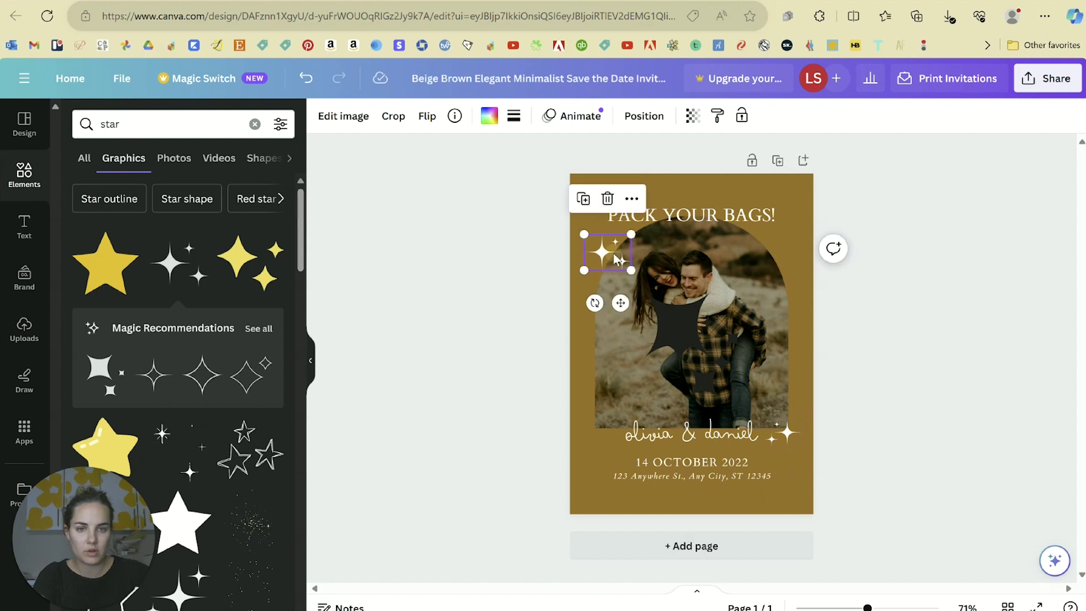
pyautogui.moveTo(634, 270); pyautogui.dragTo(607, 248)
# Nudge the heading sparkle up and delete the dark star shape over the photo.
pyautogui.click(902, 278)
pyautogui.click(668, 336)
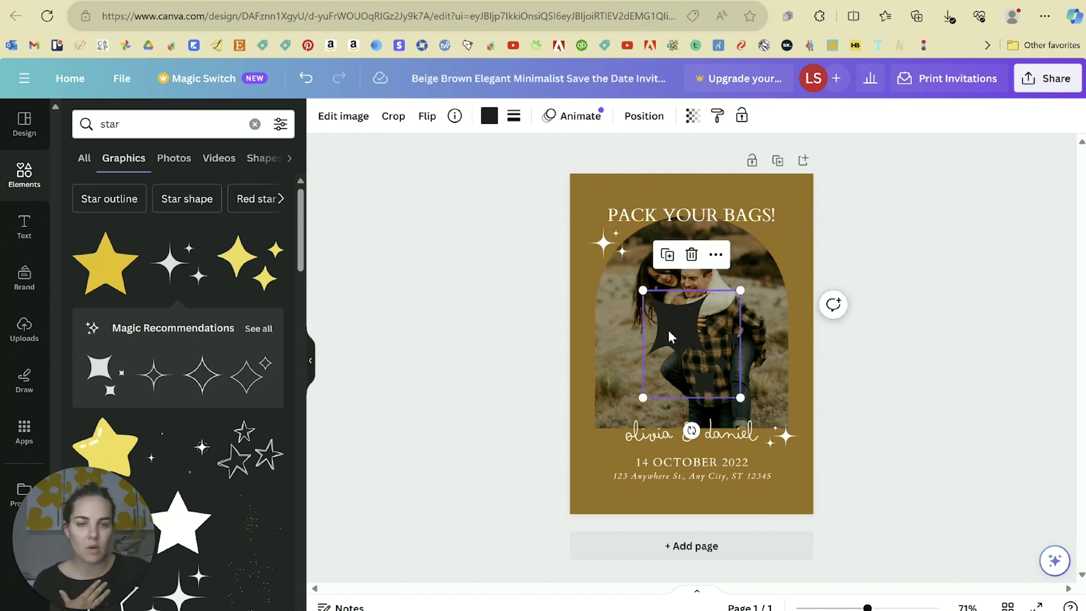
pyautogui.moveTo(669, 334); pyautogui.dragTo(668, 331)
pyautogui.press('Delete')
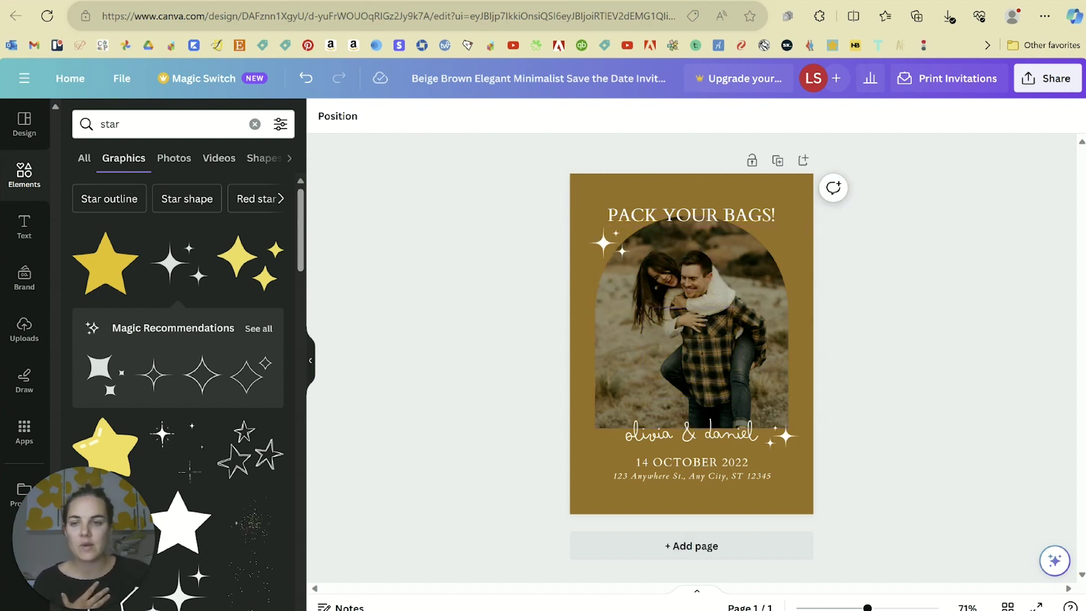
# Delete the small leftover graphic and open the Share panel.
pyautogui.click(173, 272)
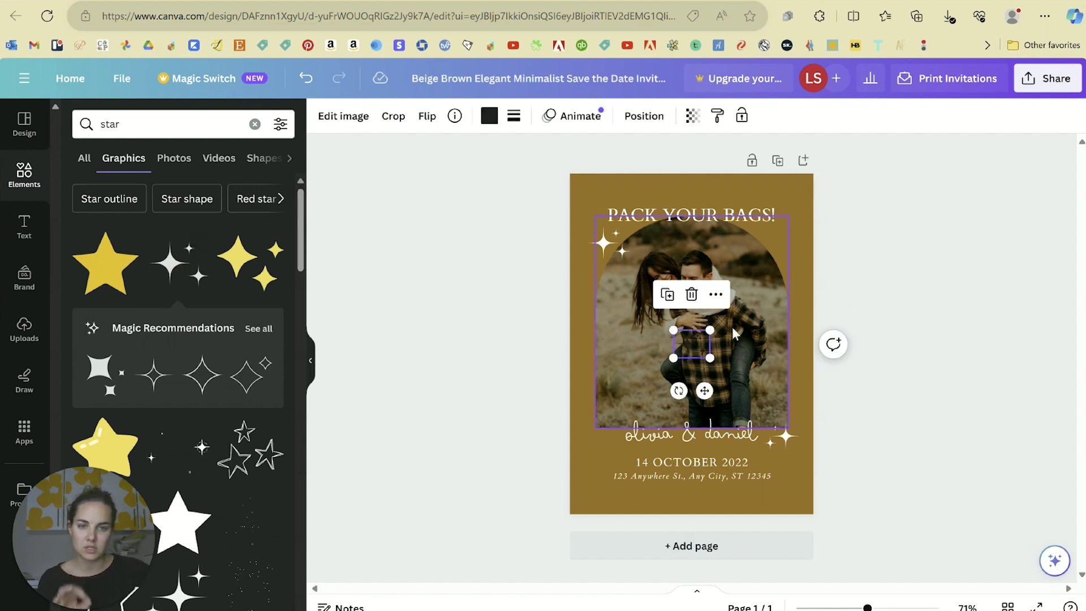
pyautogui.press('Delete')
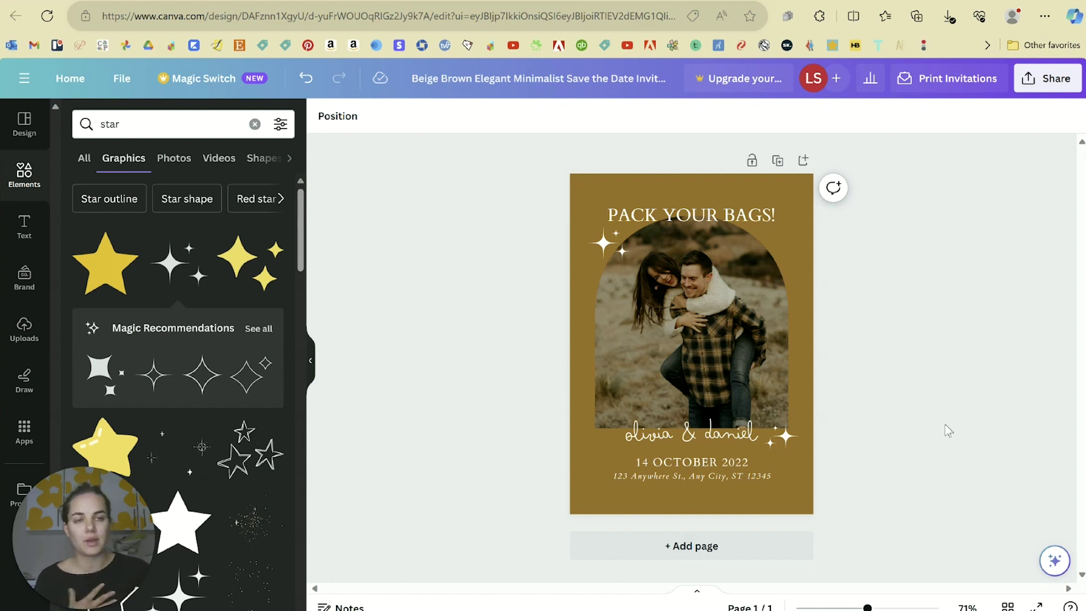
pyautogui.click(1051, 83)
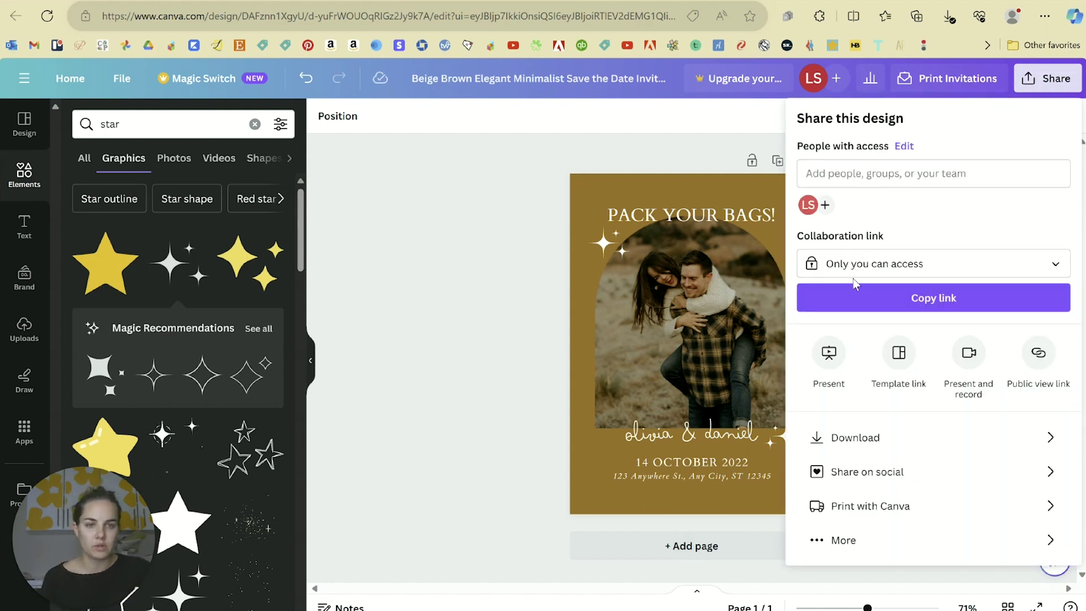
# Open the Download settings and choose PDF Print as the file type.
pyautogui.click(880, 442)
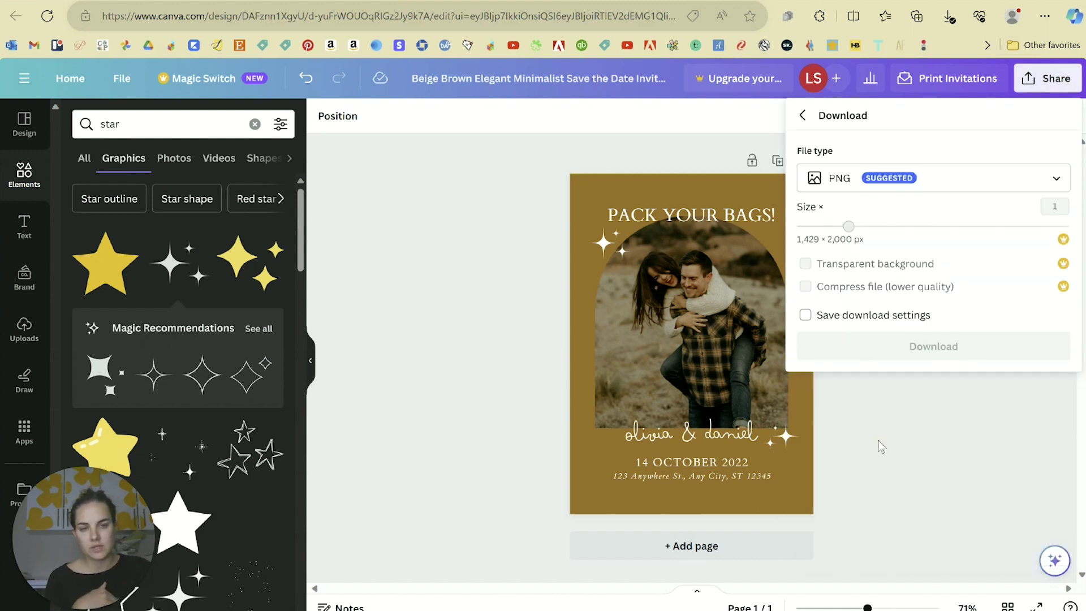
pyautogui.click(857, 180)
pyautogui.scroll(-1, 878, 247)
pyautogui.scroll(-1, 878, 247)
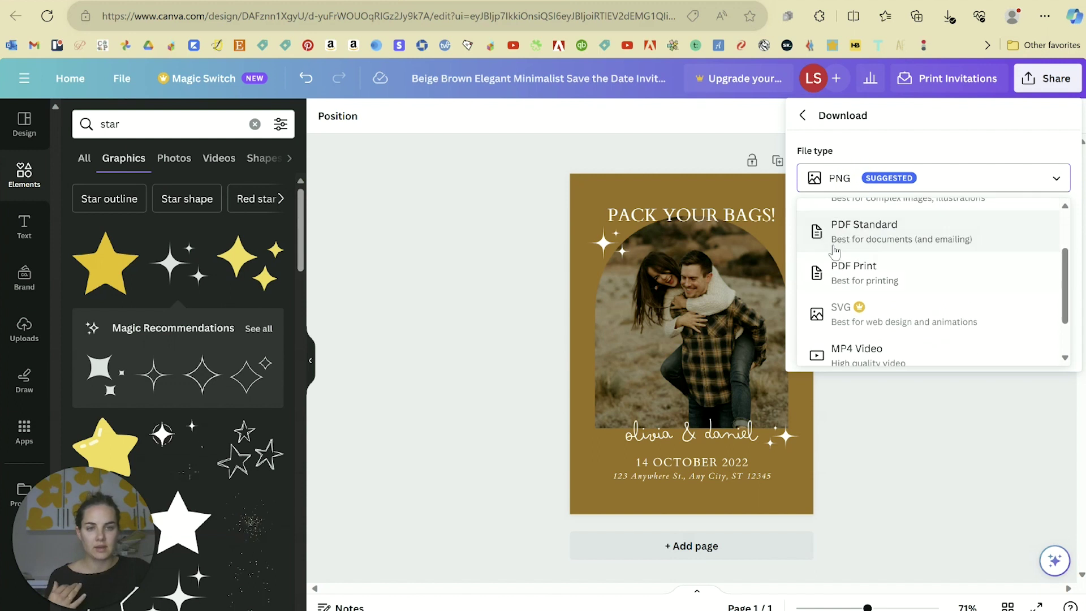
pyautogui.click(905, 291)
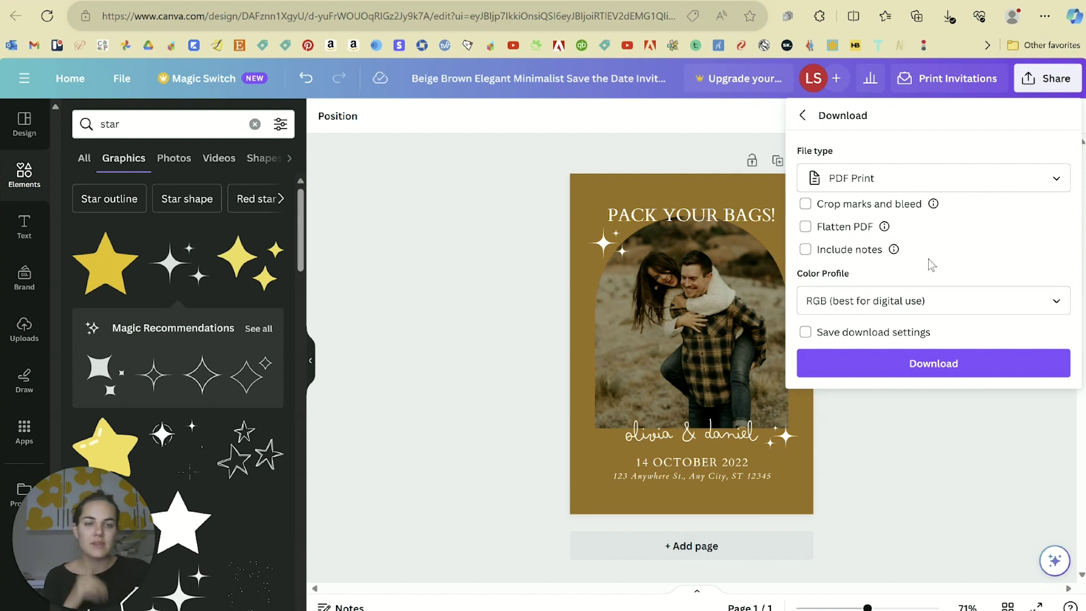
pyautogui.click(866, 205)
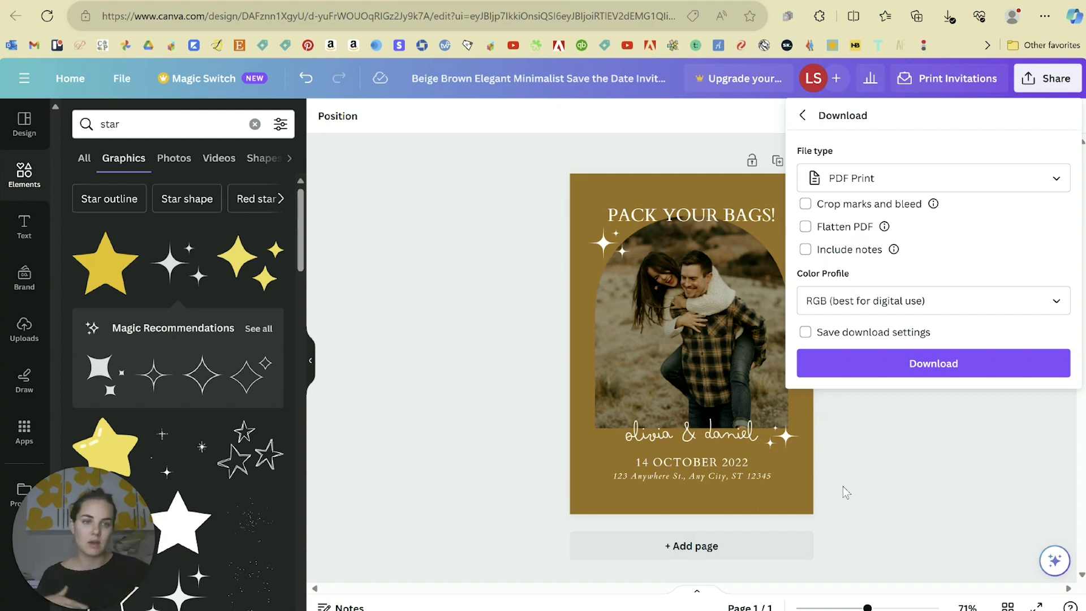
# Tick Crop marks and bleed and Flatten PDF, keeping RGB as the colour profile.
pyautogui.click(836, 207)
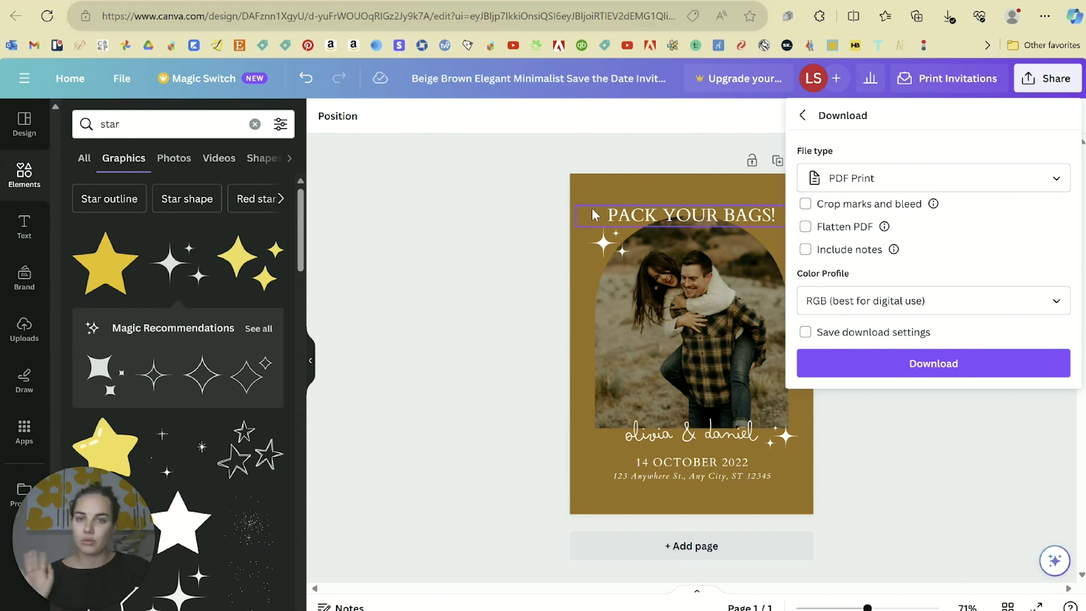
pyautogui.click(806, 204)
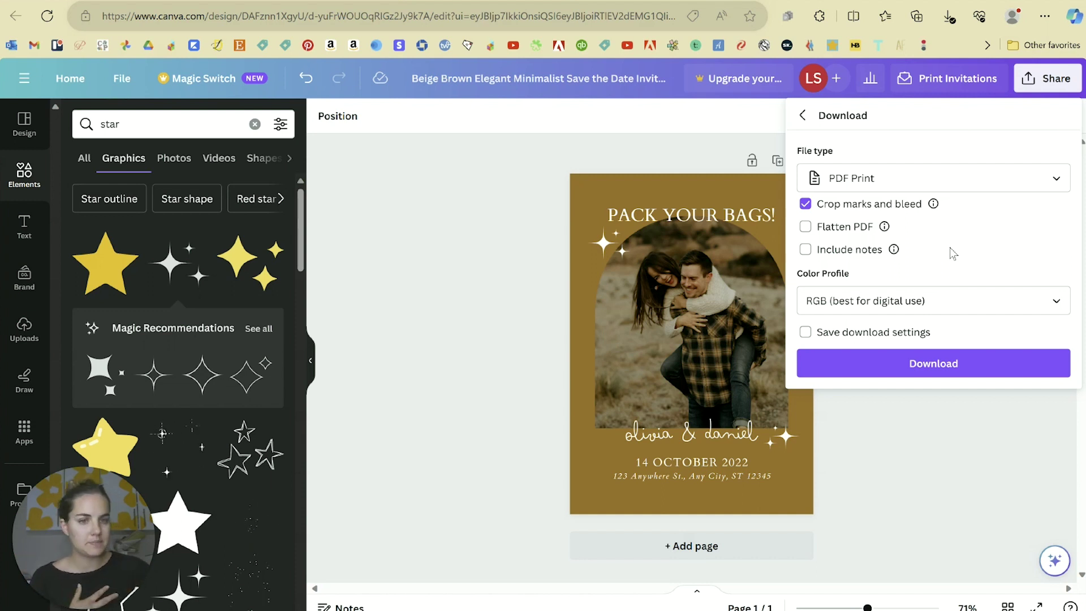
pyautogui.click(806, 228)
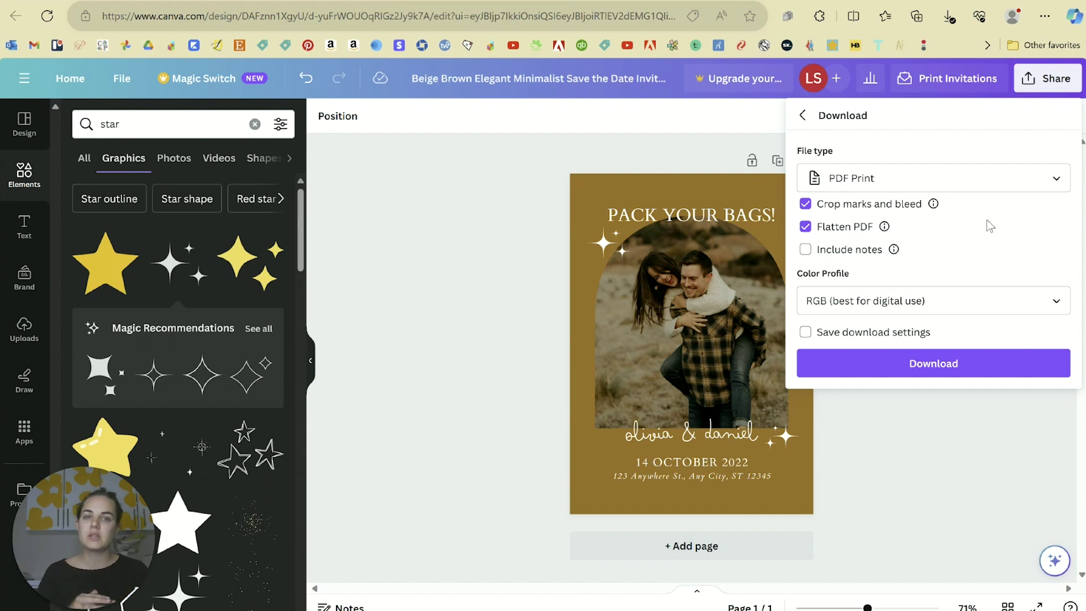
pyautogui.click(961, 295)
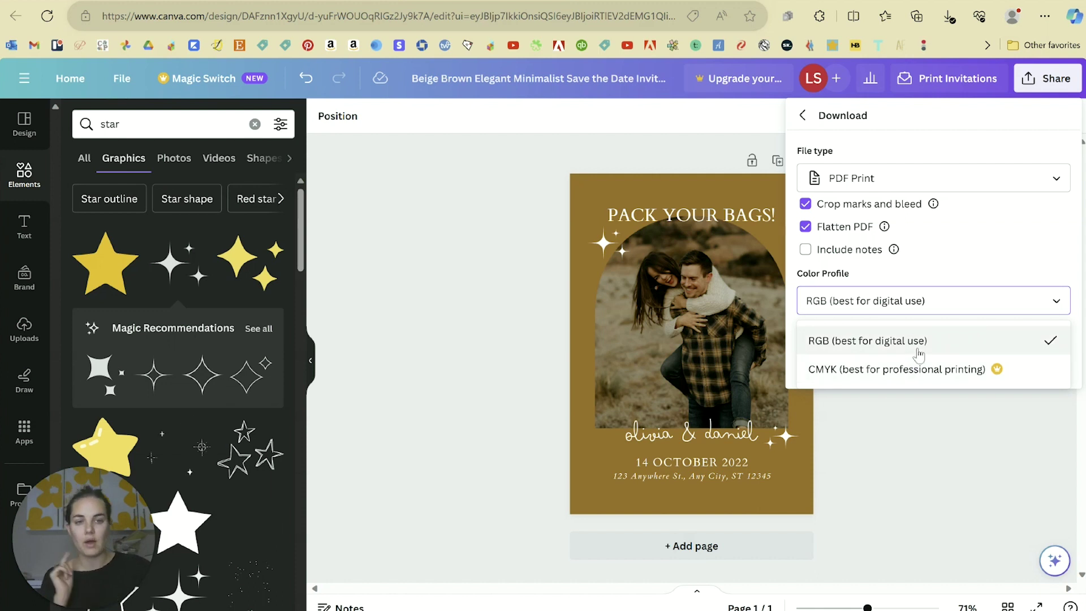
pyautogui.click(938, 250)
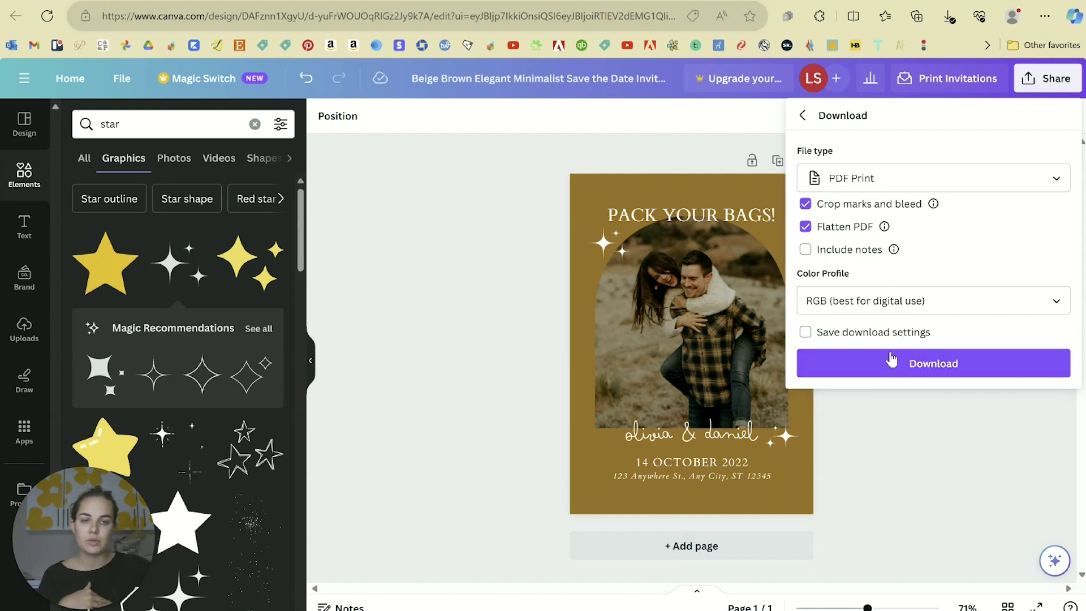
# Toggle saving download settings on and off, reconfirm PDF Print, and try the CMYK profile.
pyautogui.click(809, 337)
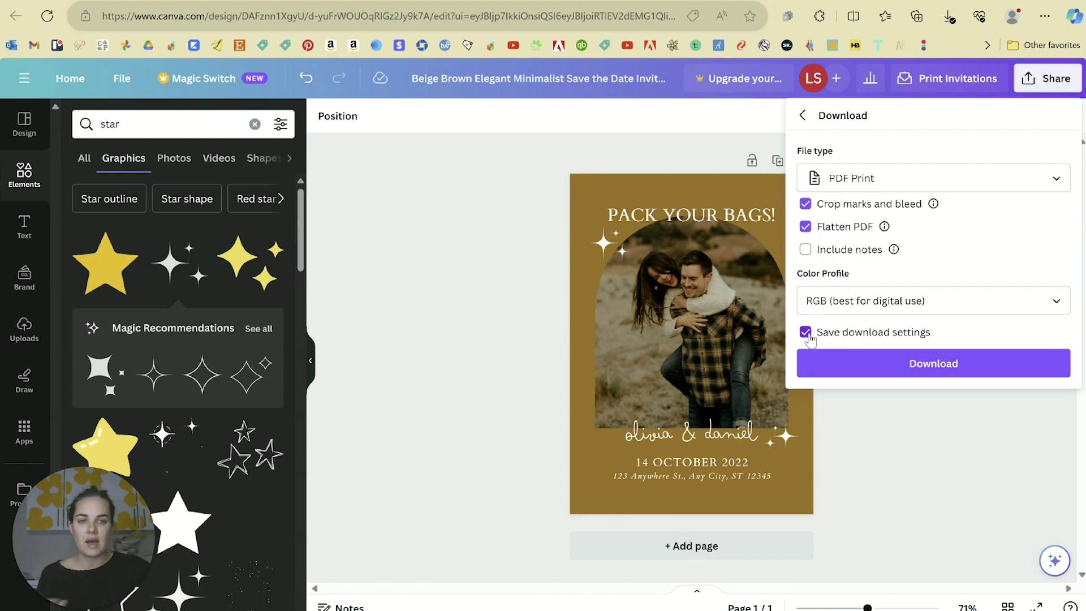
pyautogui.click(810, 338)
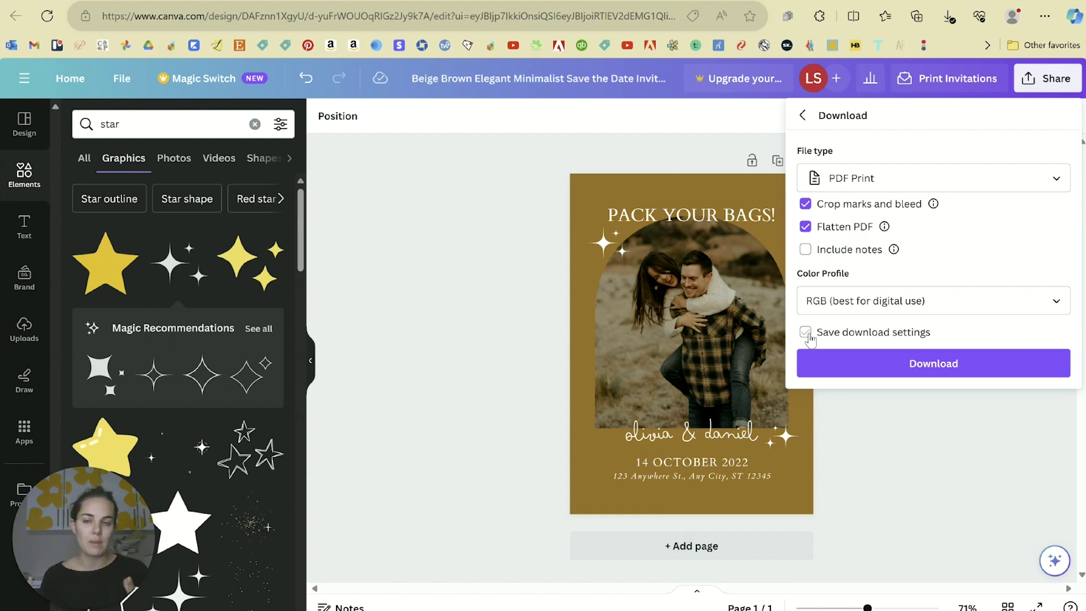
pyautogui.click(857, 177)
pyautogui.click(861, 355)
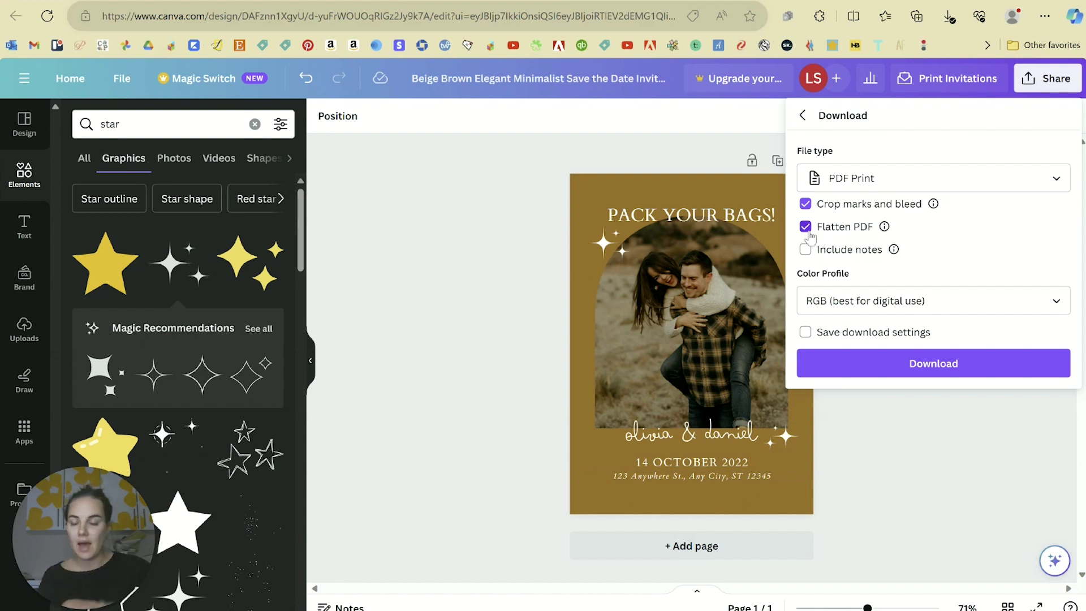
pyautogui.click(866, 300)
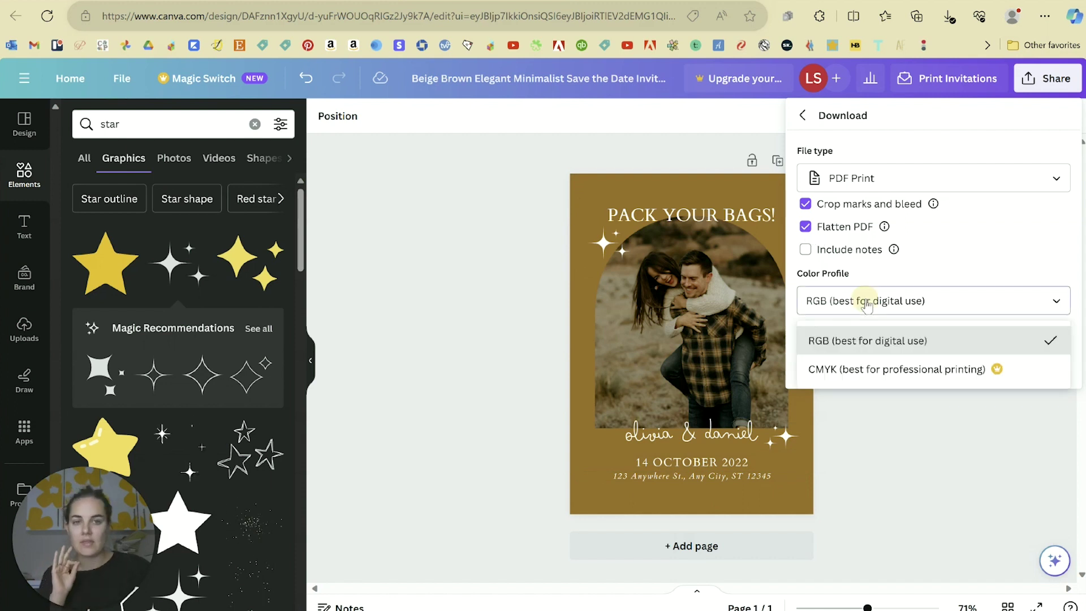
pyautogui.click(838, 372)
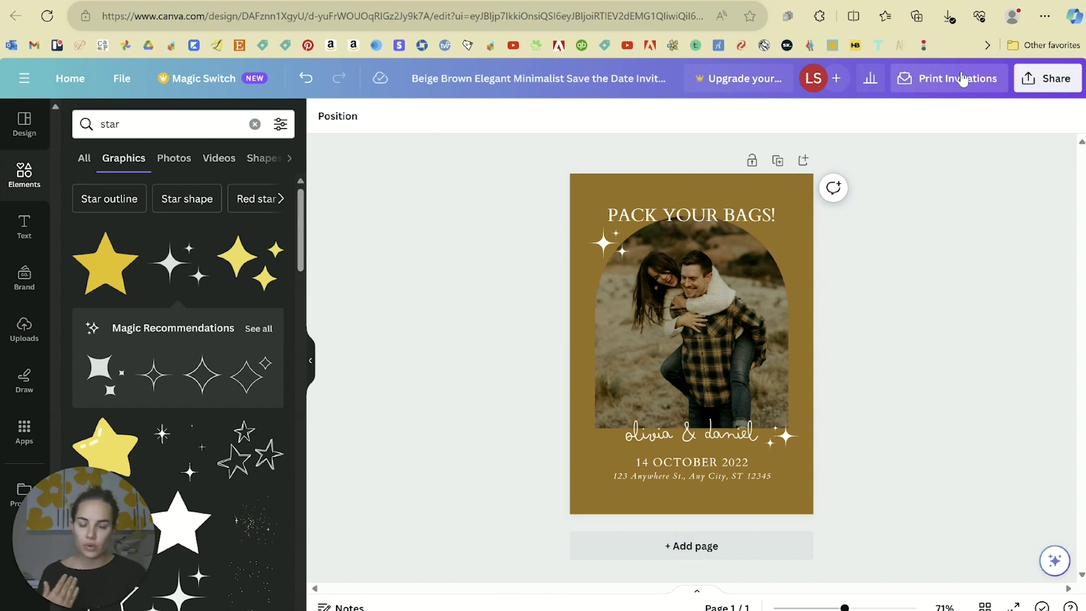
# Browse the Print Invitations offer, then close the panel to show the finished card.
pyautogui.click(962, 78)
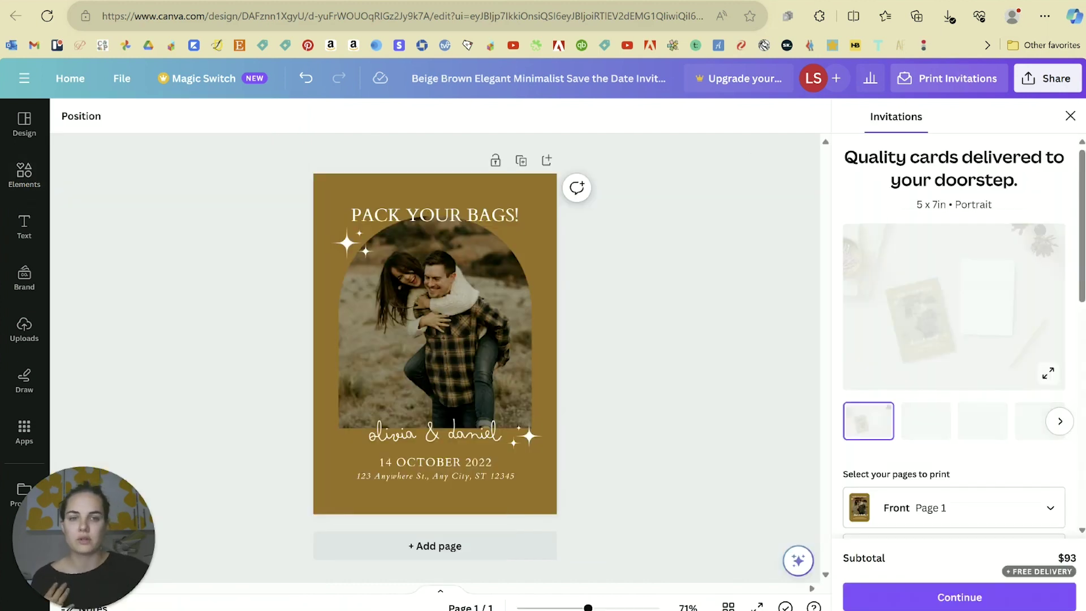
pyautogui.scroll(-10, 990, 365)
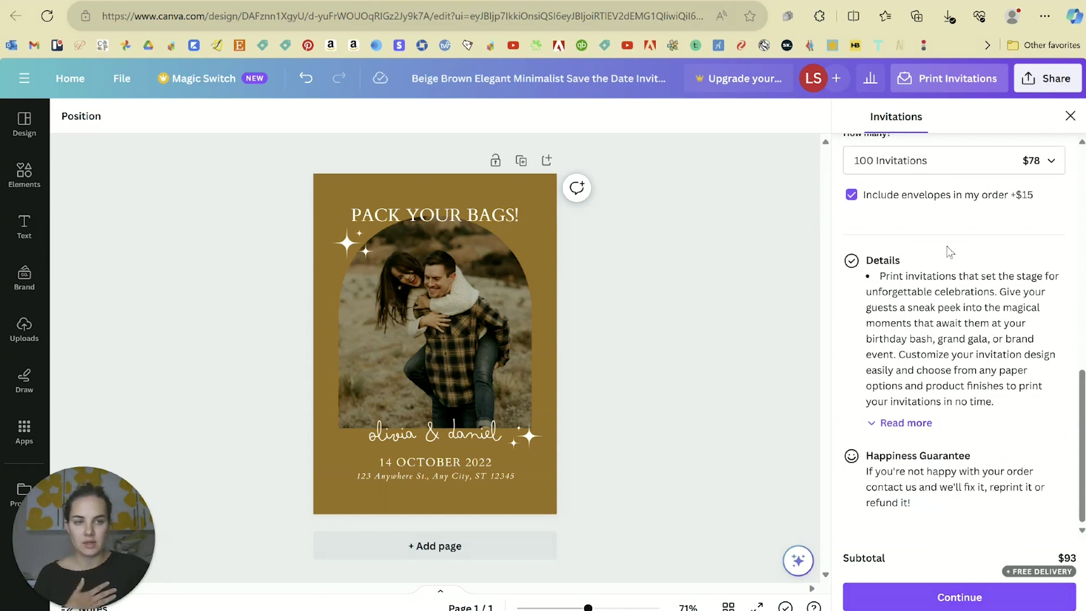
pyautogui.click(1071, 115)
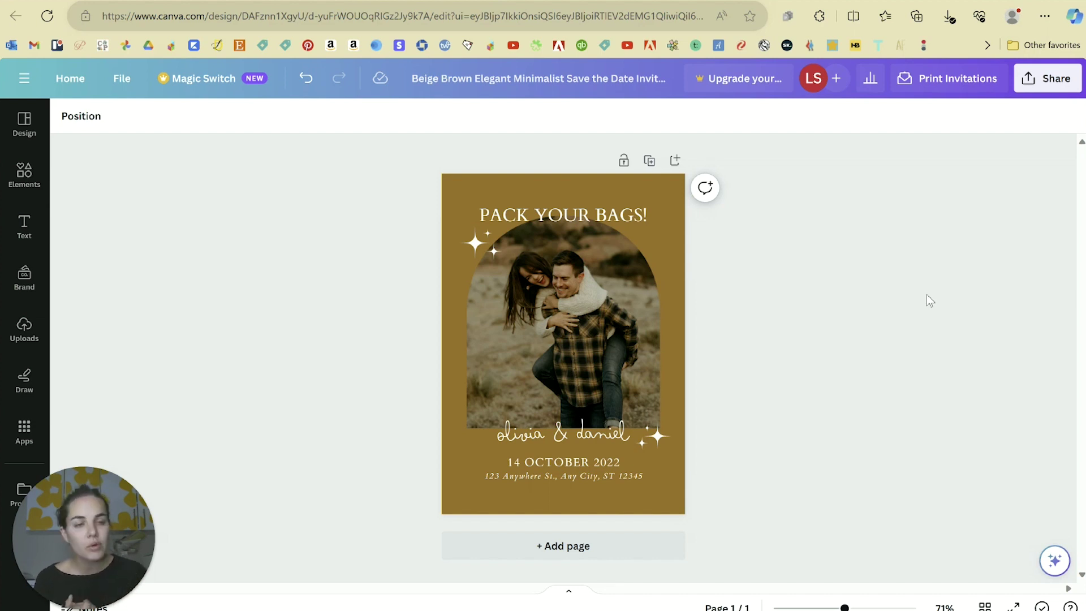
pyautogui.click(1047, 78)
pyautogui.click(721, 297)
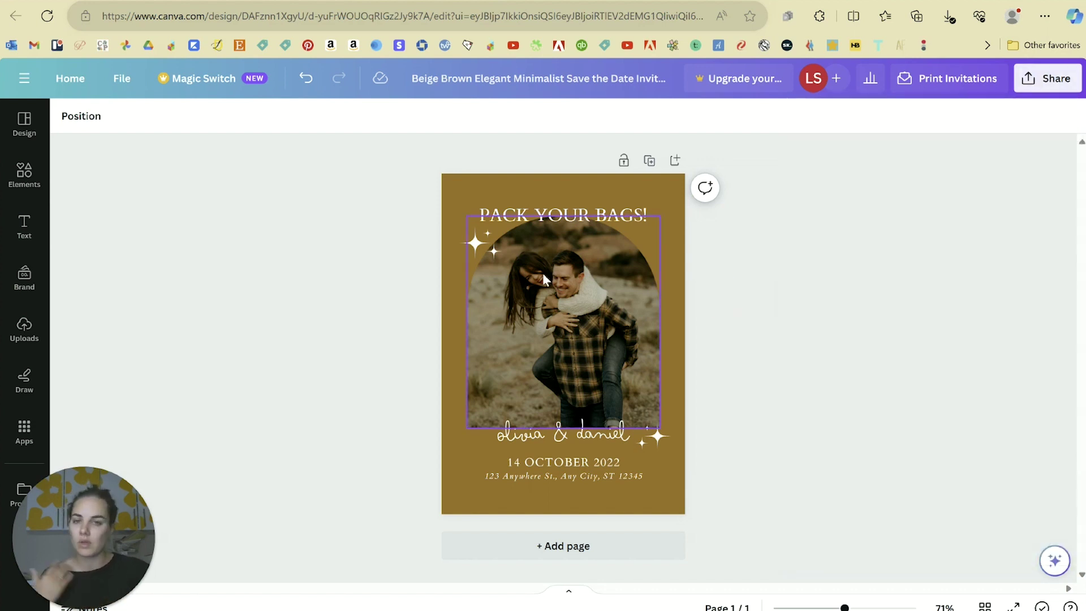